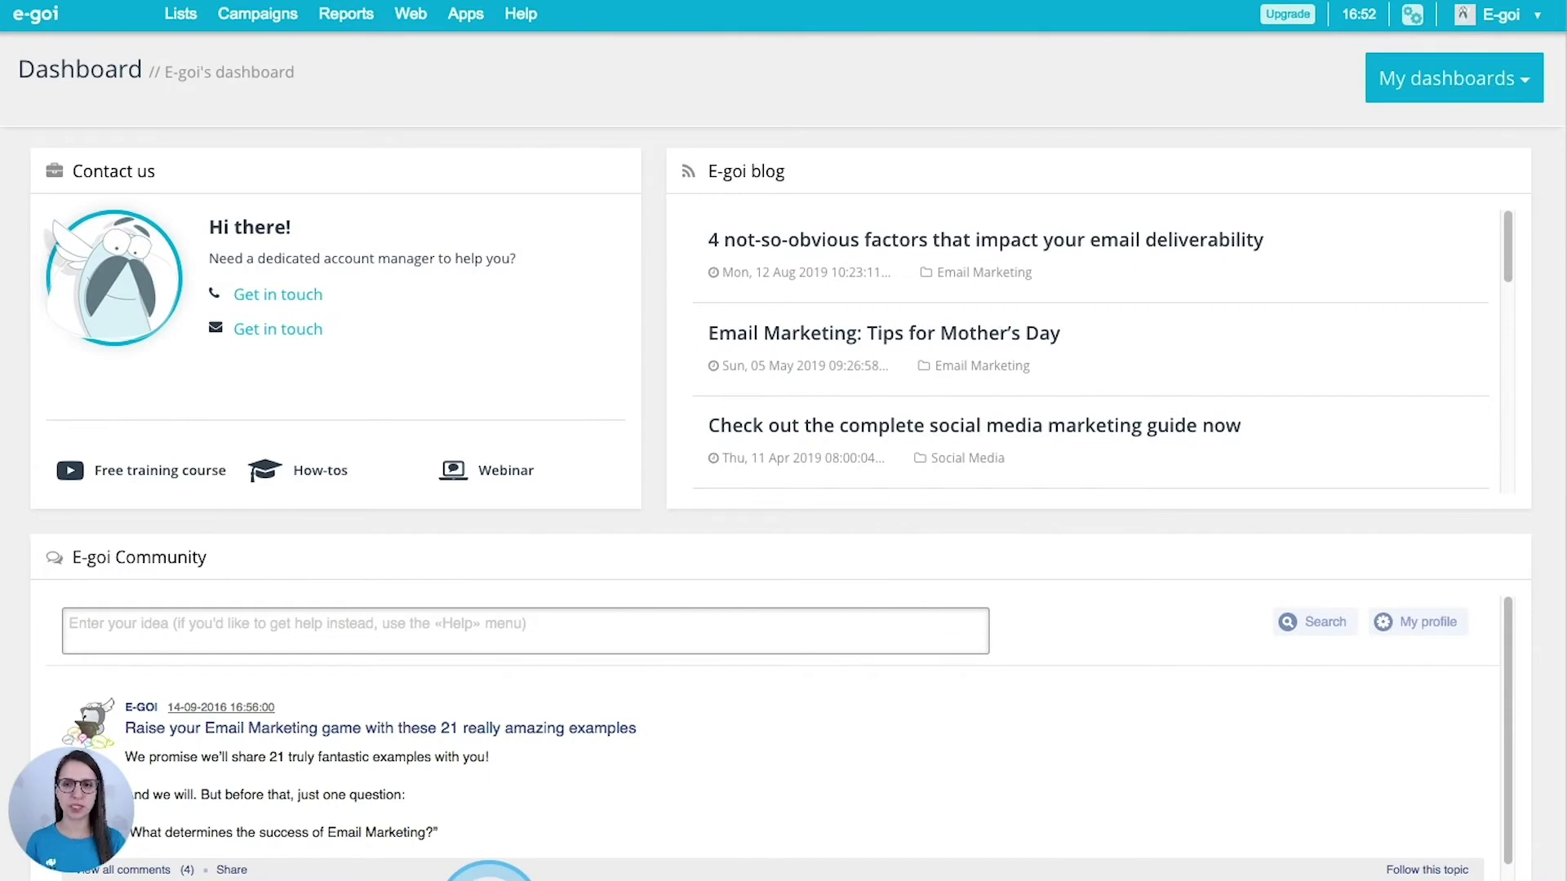
- Open the Forms page from the Web menu
{"action": "mouse_move", "coordinate": [186, 16]}
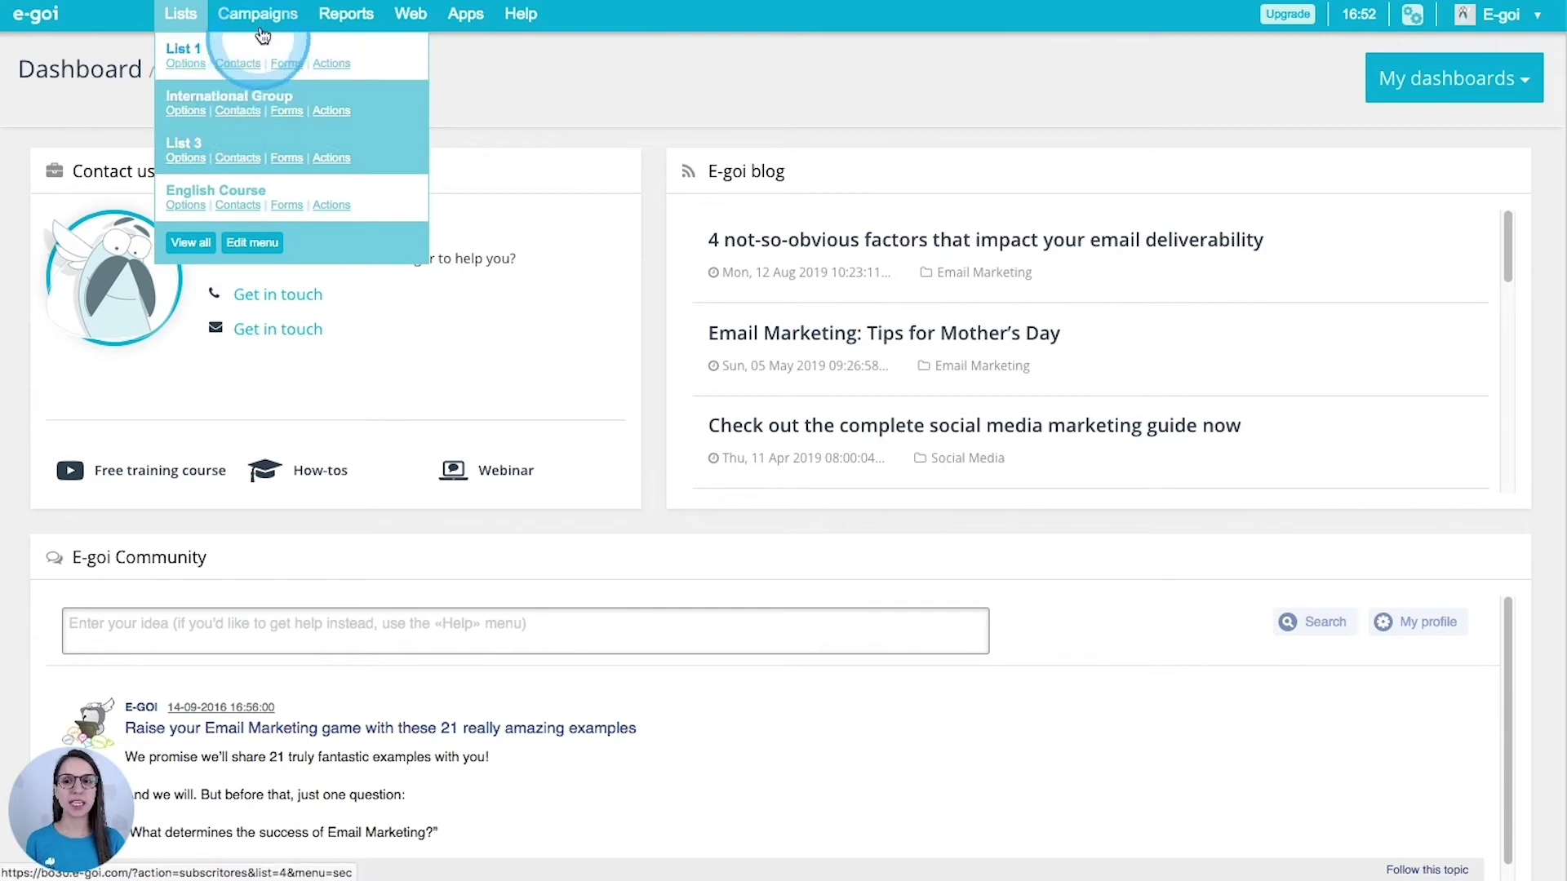
{"action": "mouse_move", "coordinate": [412, 18]}
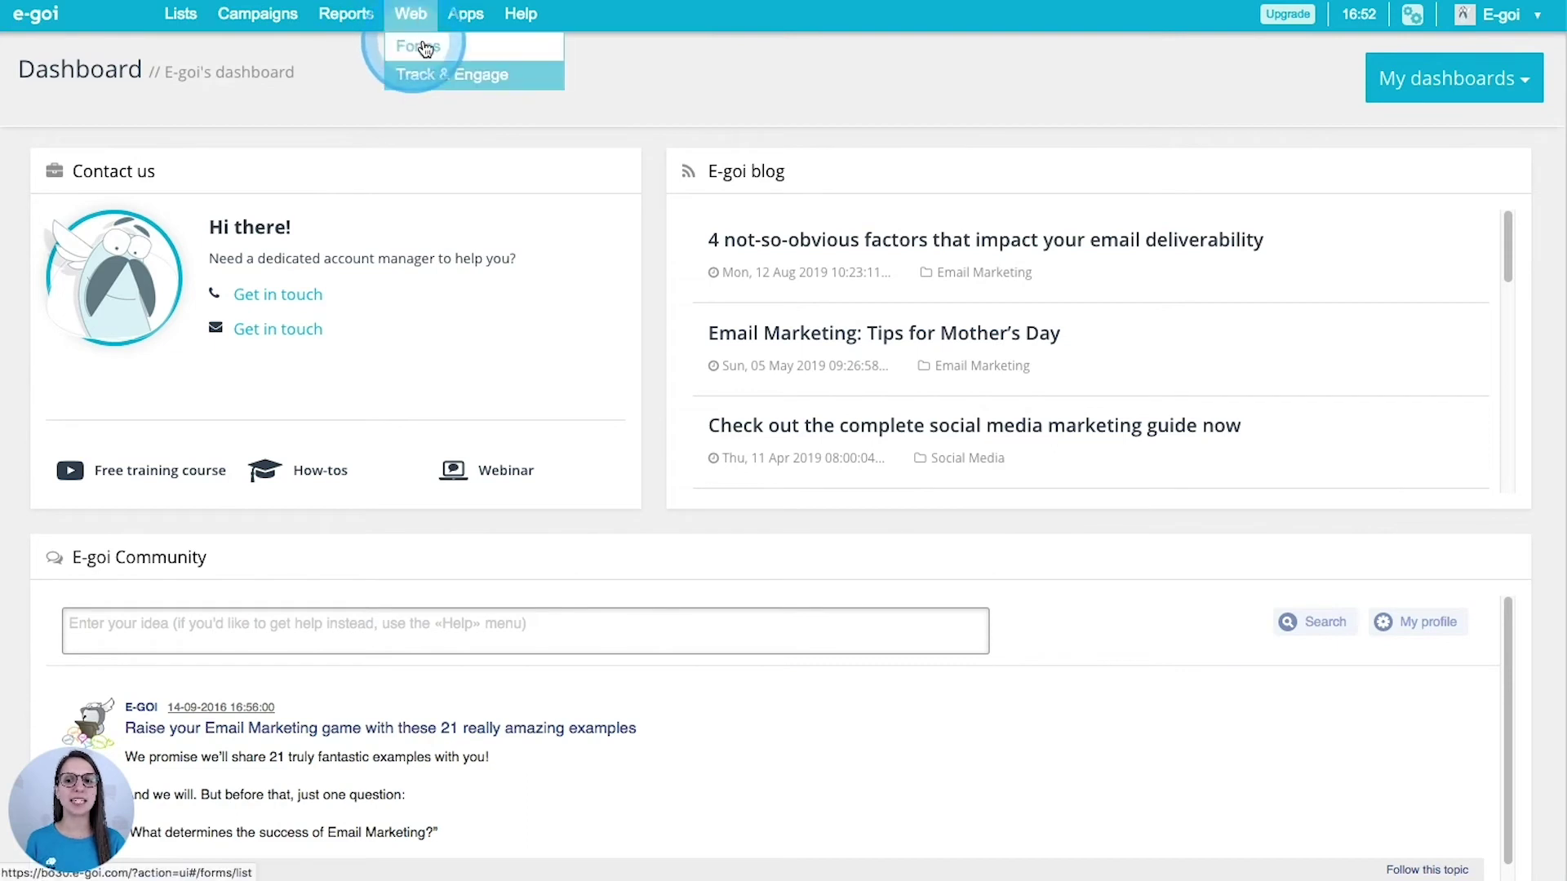
{"action": "left_click", "coordinate": [434, 47]}
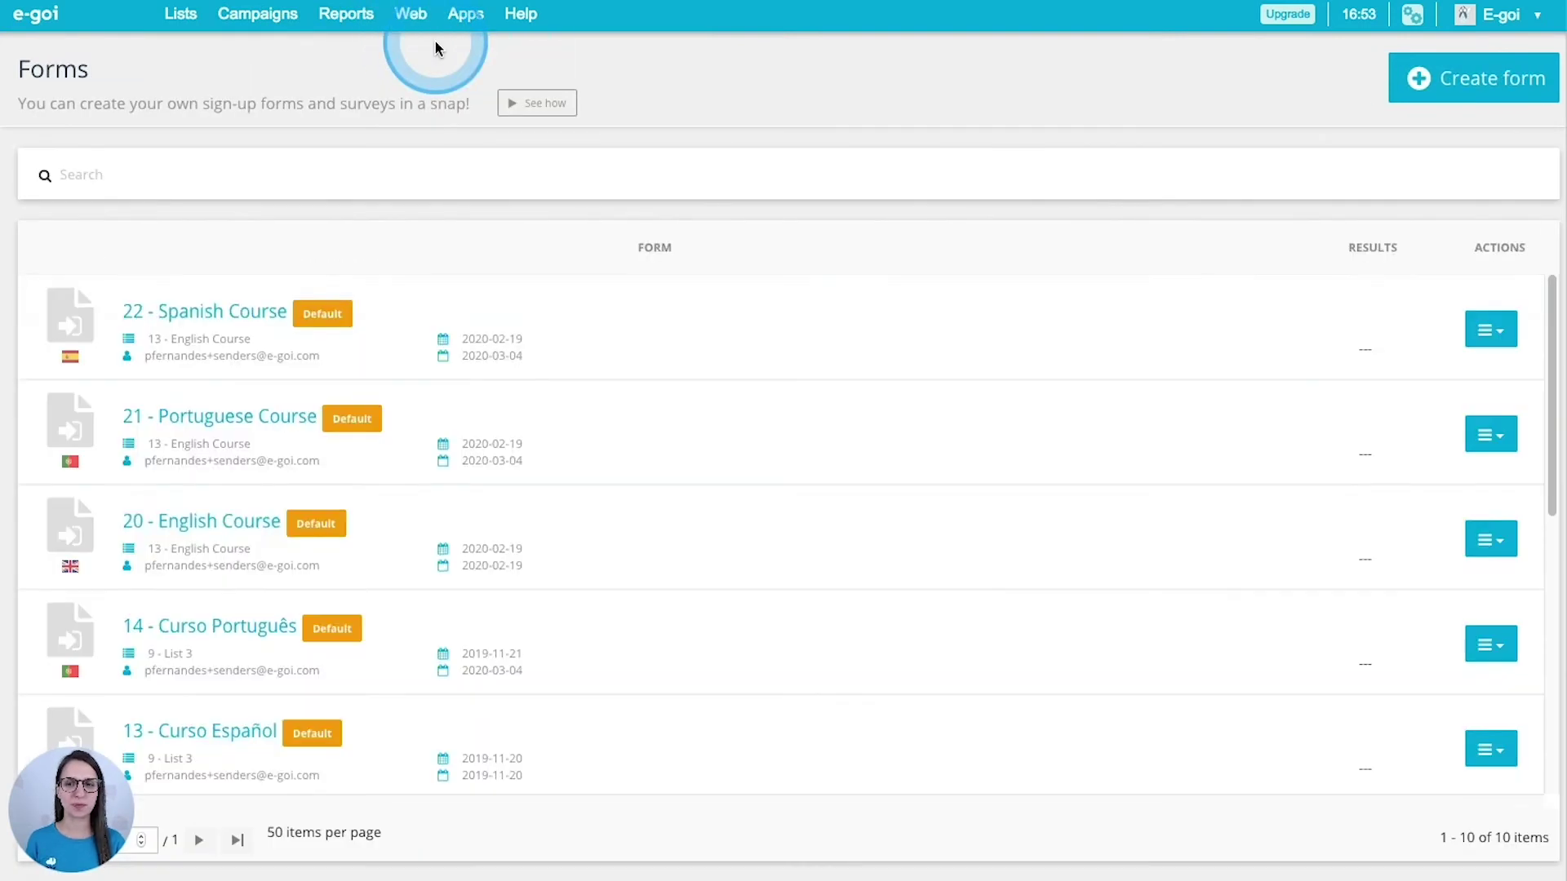
{"action": "left_click", "coordinate": [1467, 558]}
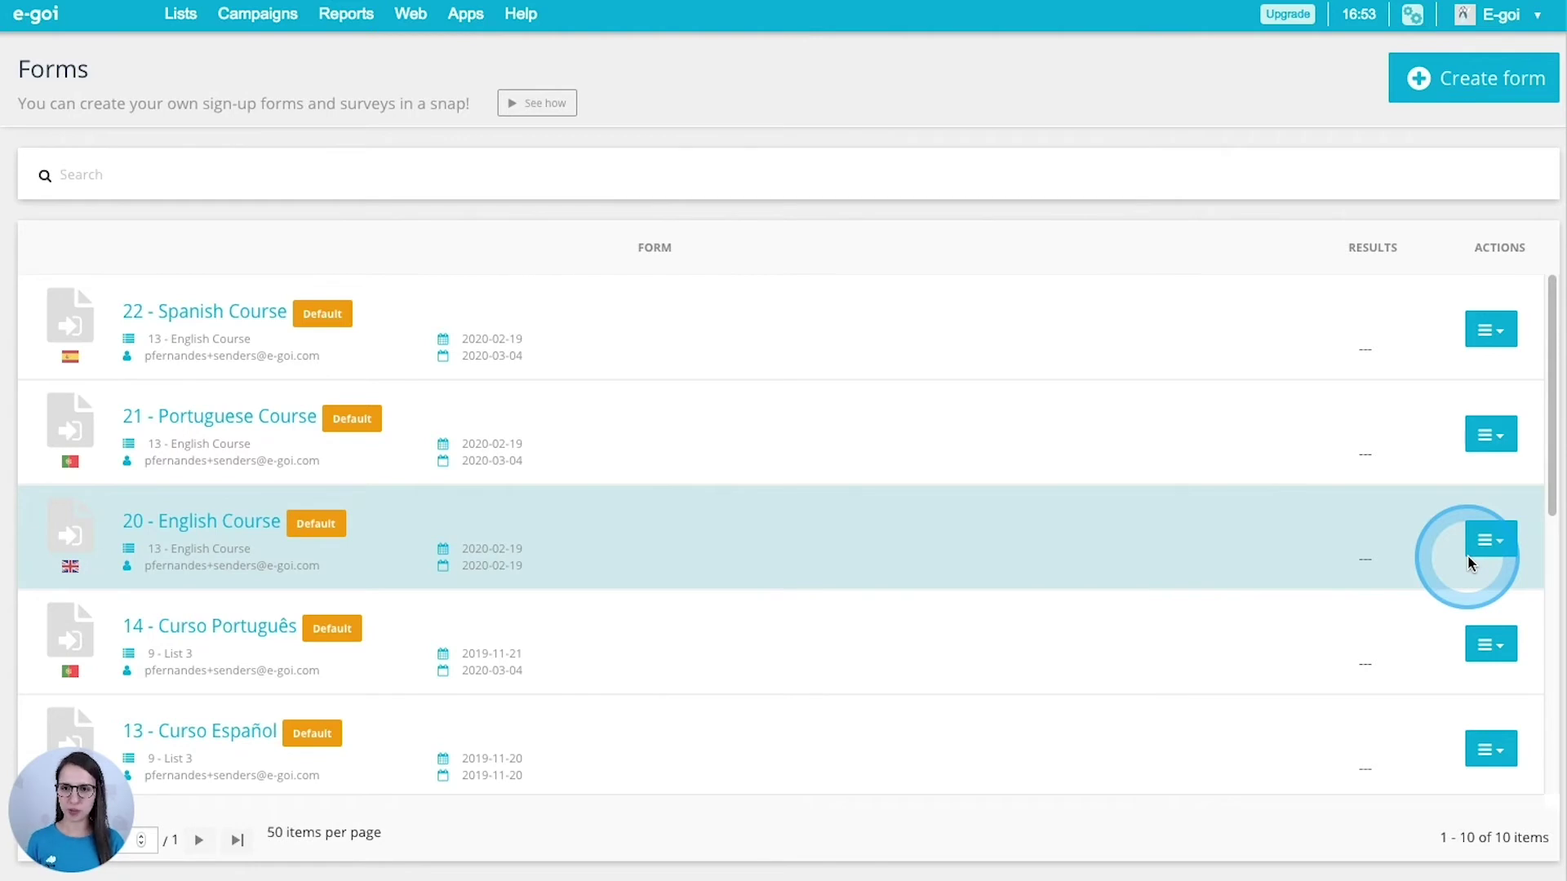
- Filter the forms by English, then clear the language filter to list all 10 forms
{"action": "left_click", "coordinate": [255, 173]}
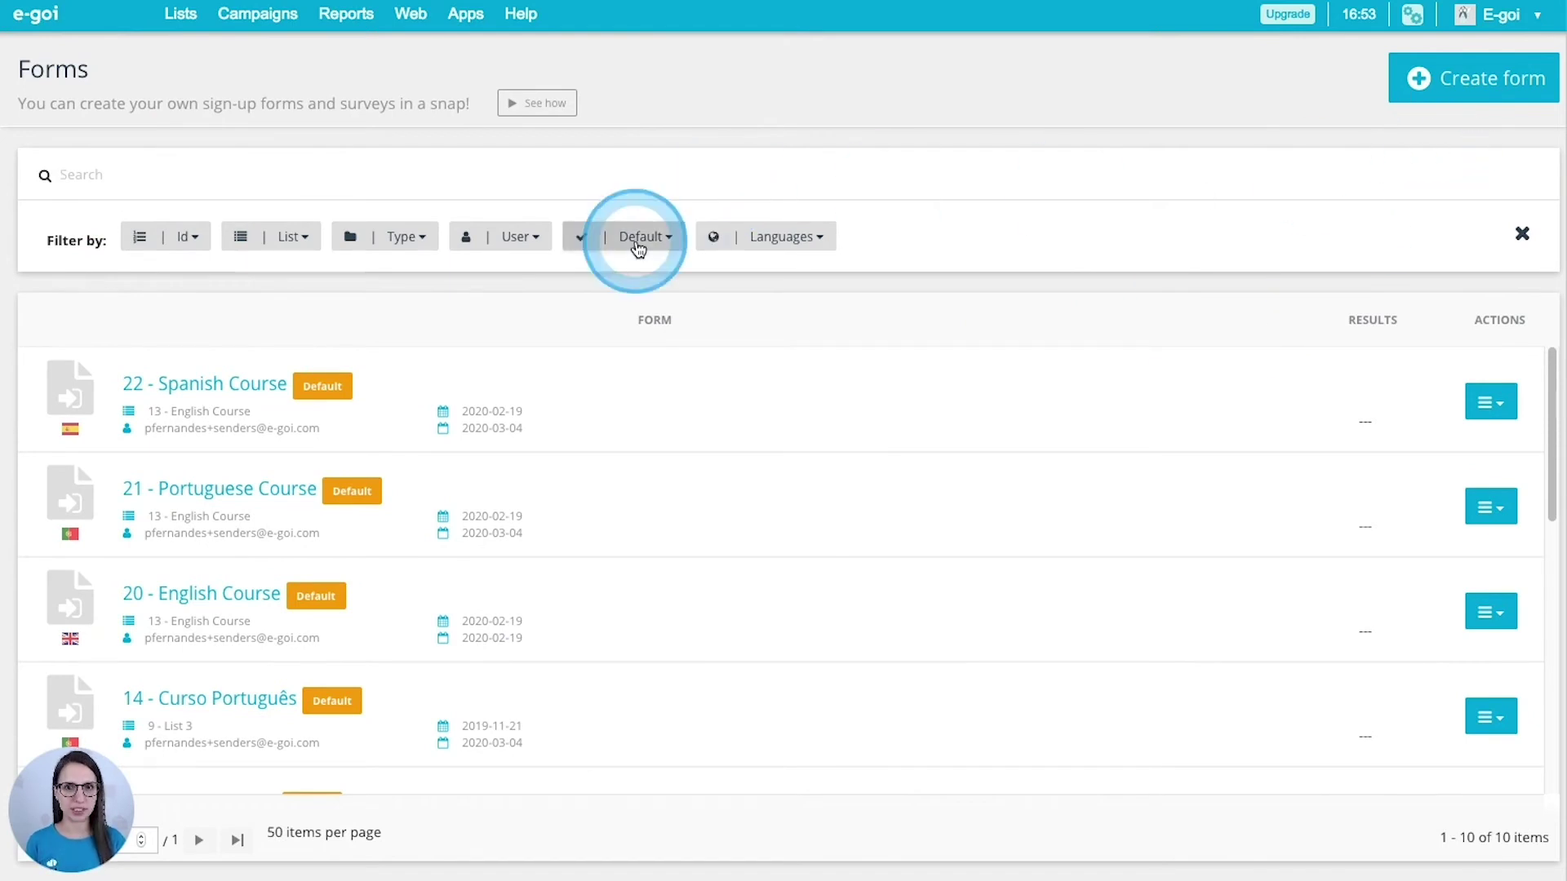
{"action": "left_click", "coordinate": [772, 238]}
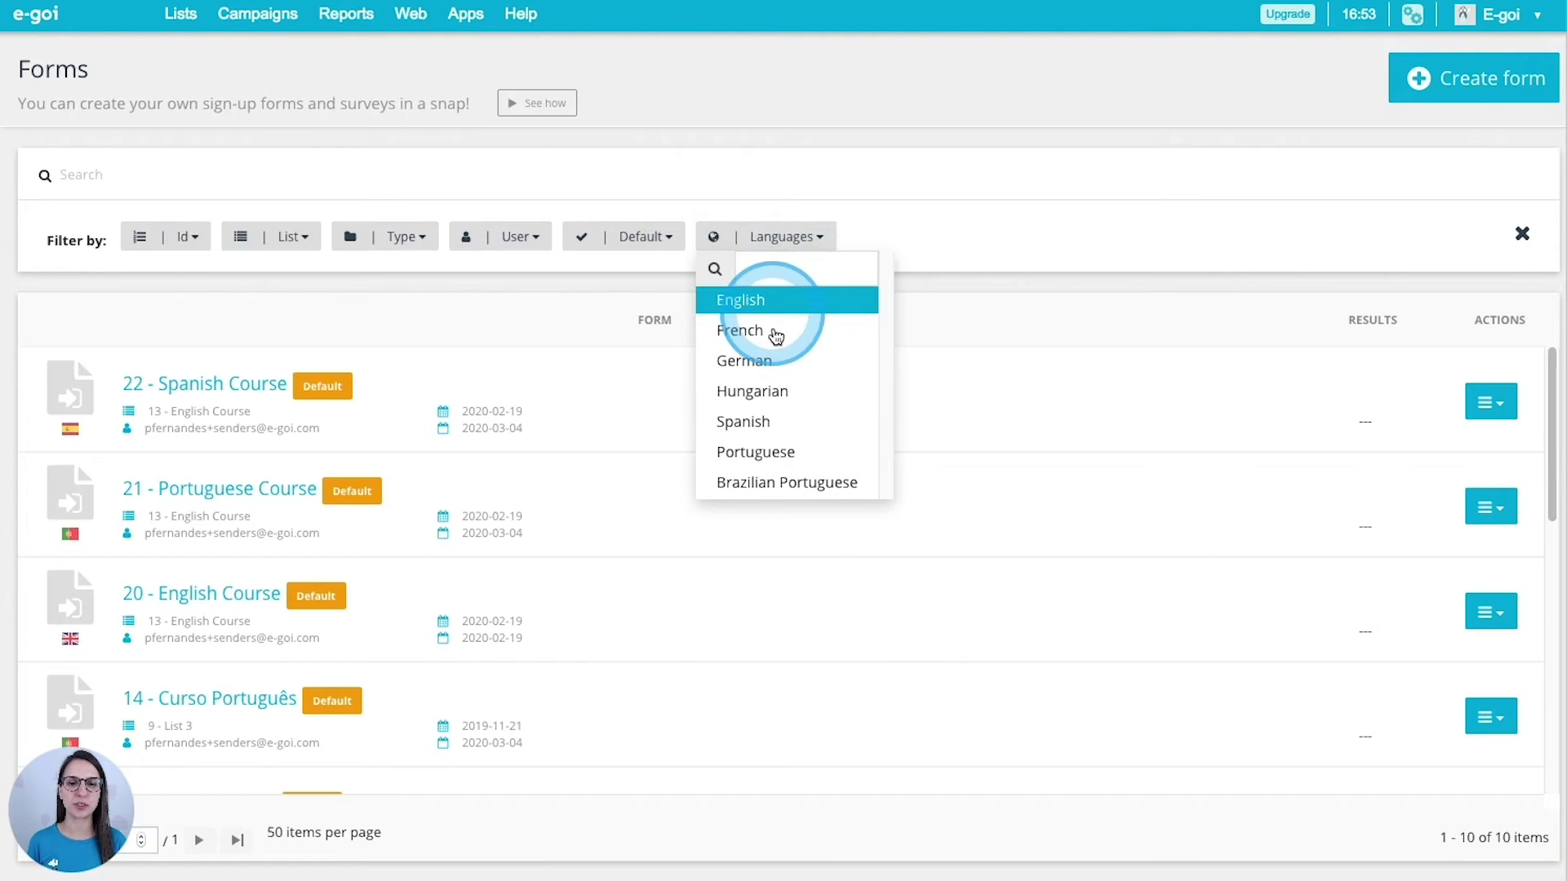
{"action": "left_click", "coordinate": [776, 300]}
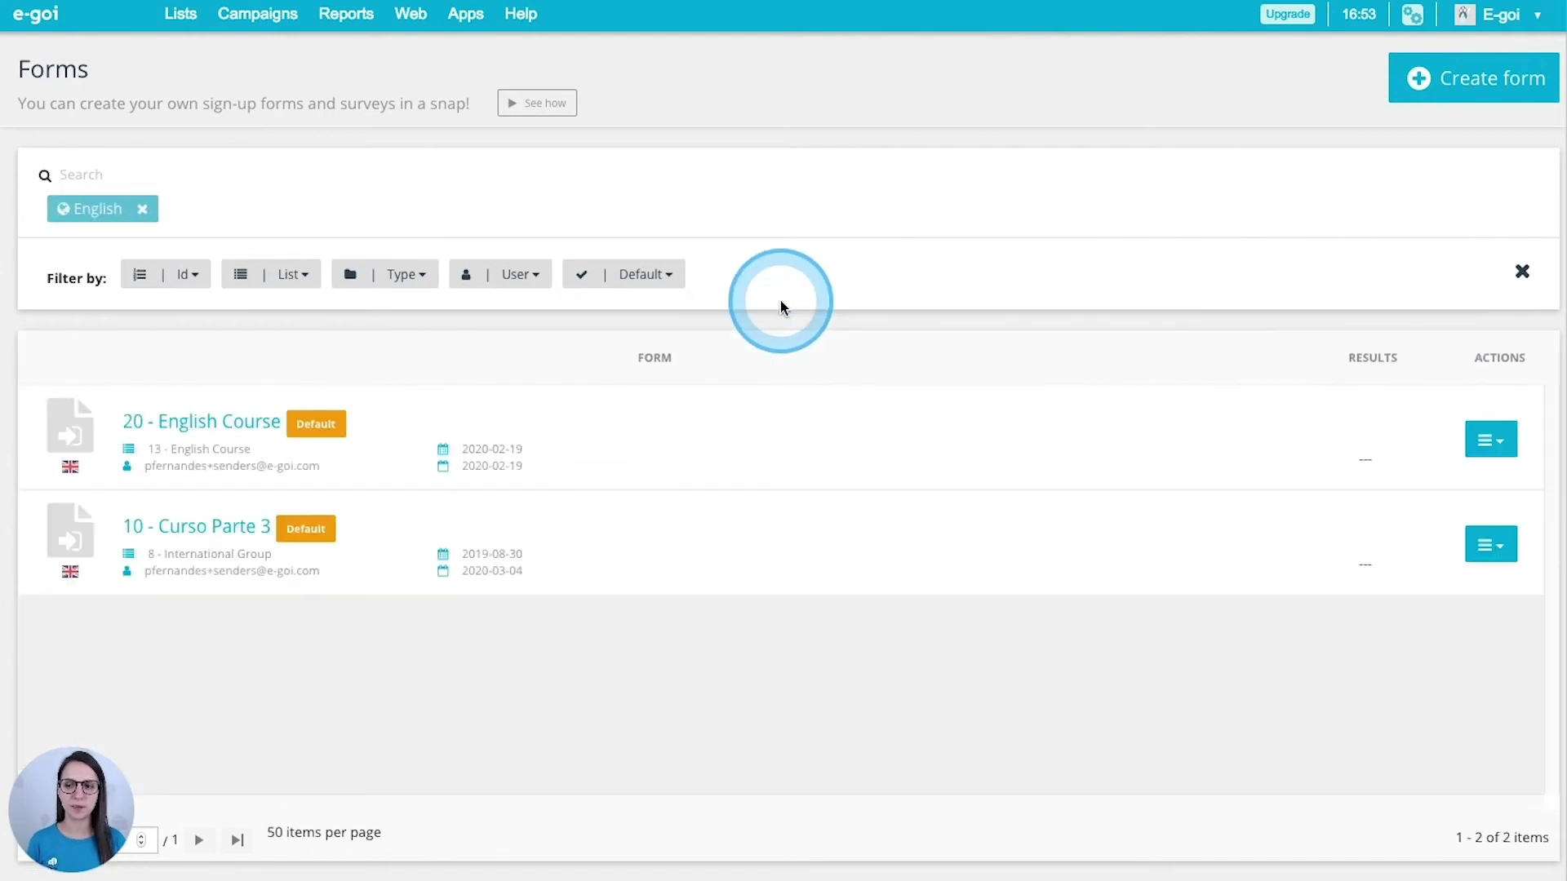
{"action": "left_click", "coordinate": [142, 210]}
{"action": "scroll", "coordinate": [280, 374], "scroll_direction": "down", "scroll_amount": 3}
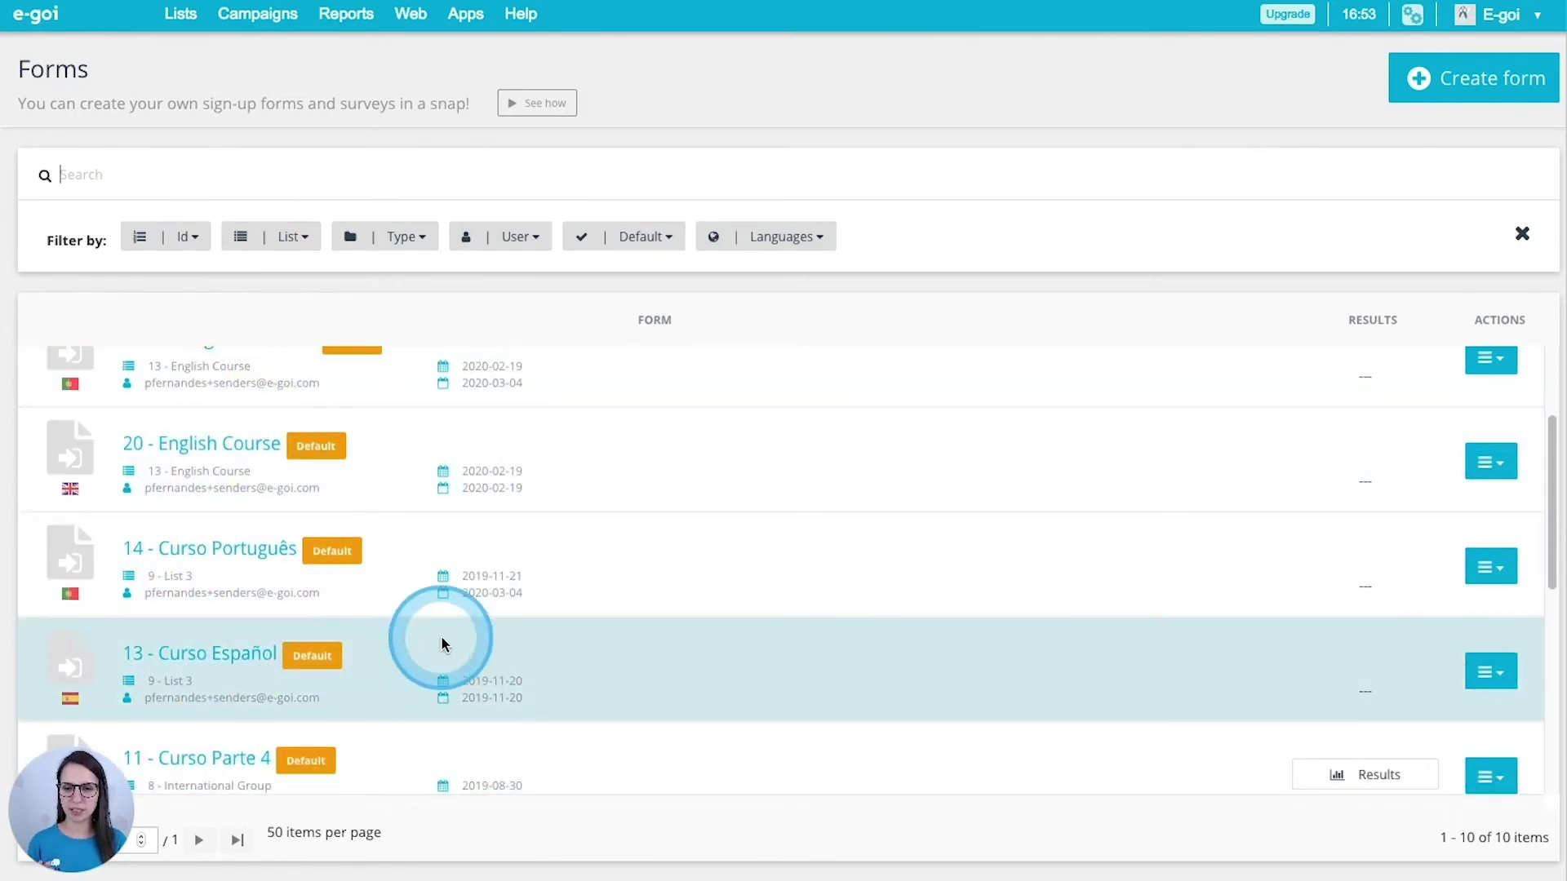
{"action": "scroll", "coordinate": [439, 637], "scroll_direction": "down", "scroll_amount": 1}
{"action": "scroll", "coordinate": [441, 642], "scroll_direction": "down", "scroll_amount": 1}
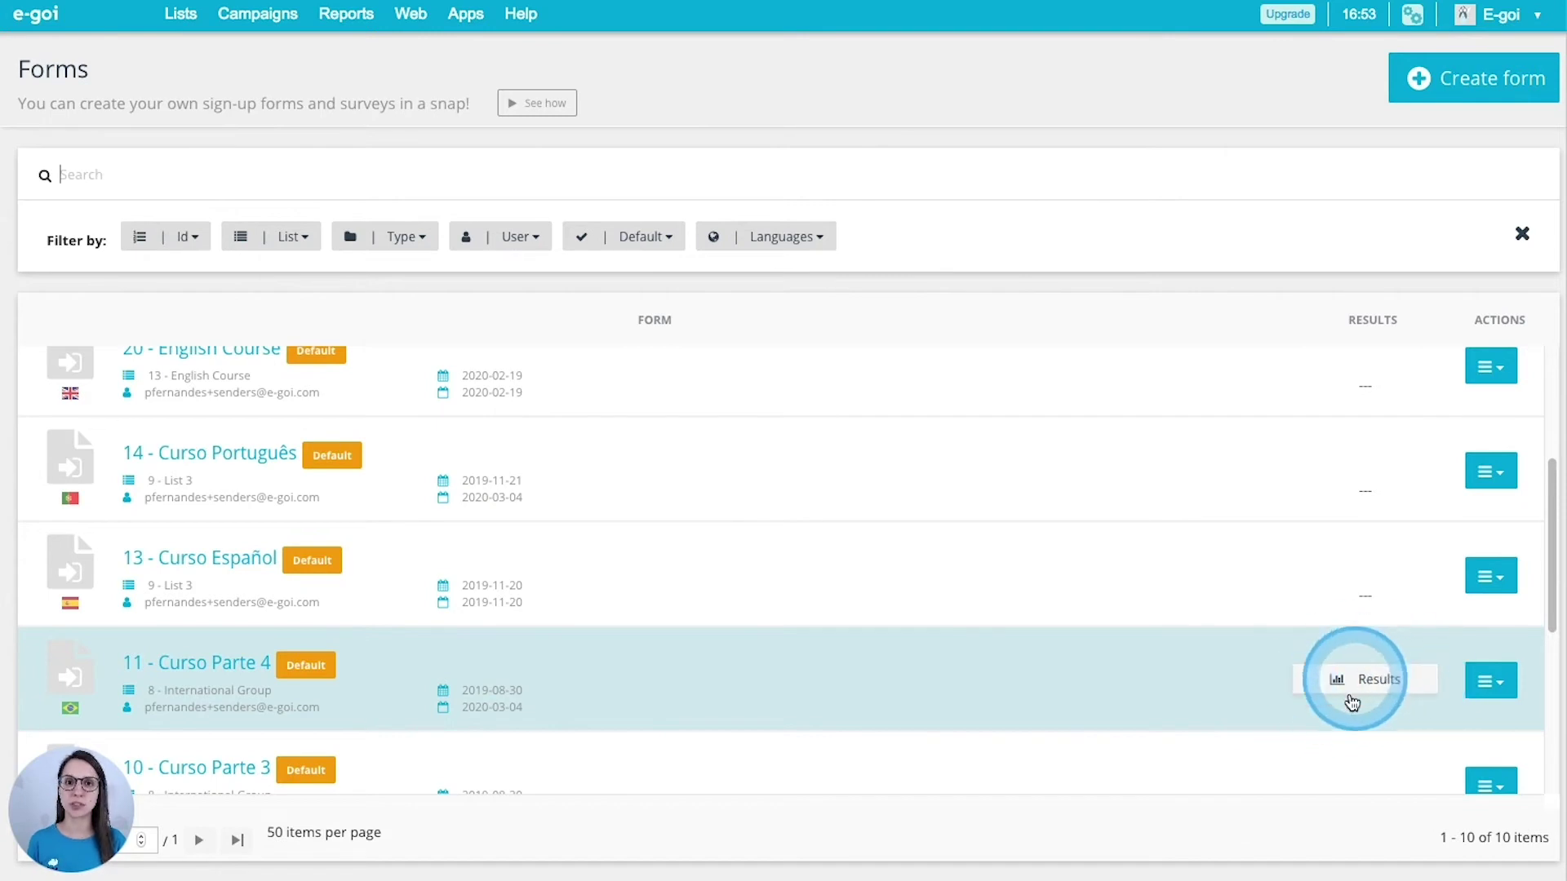
{"action": "left_click", "coordinate": [1499, 682]}
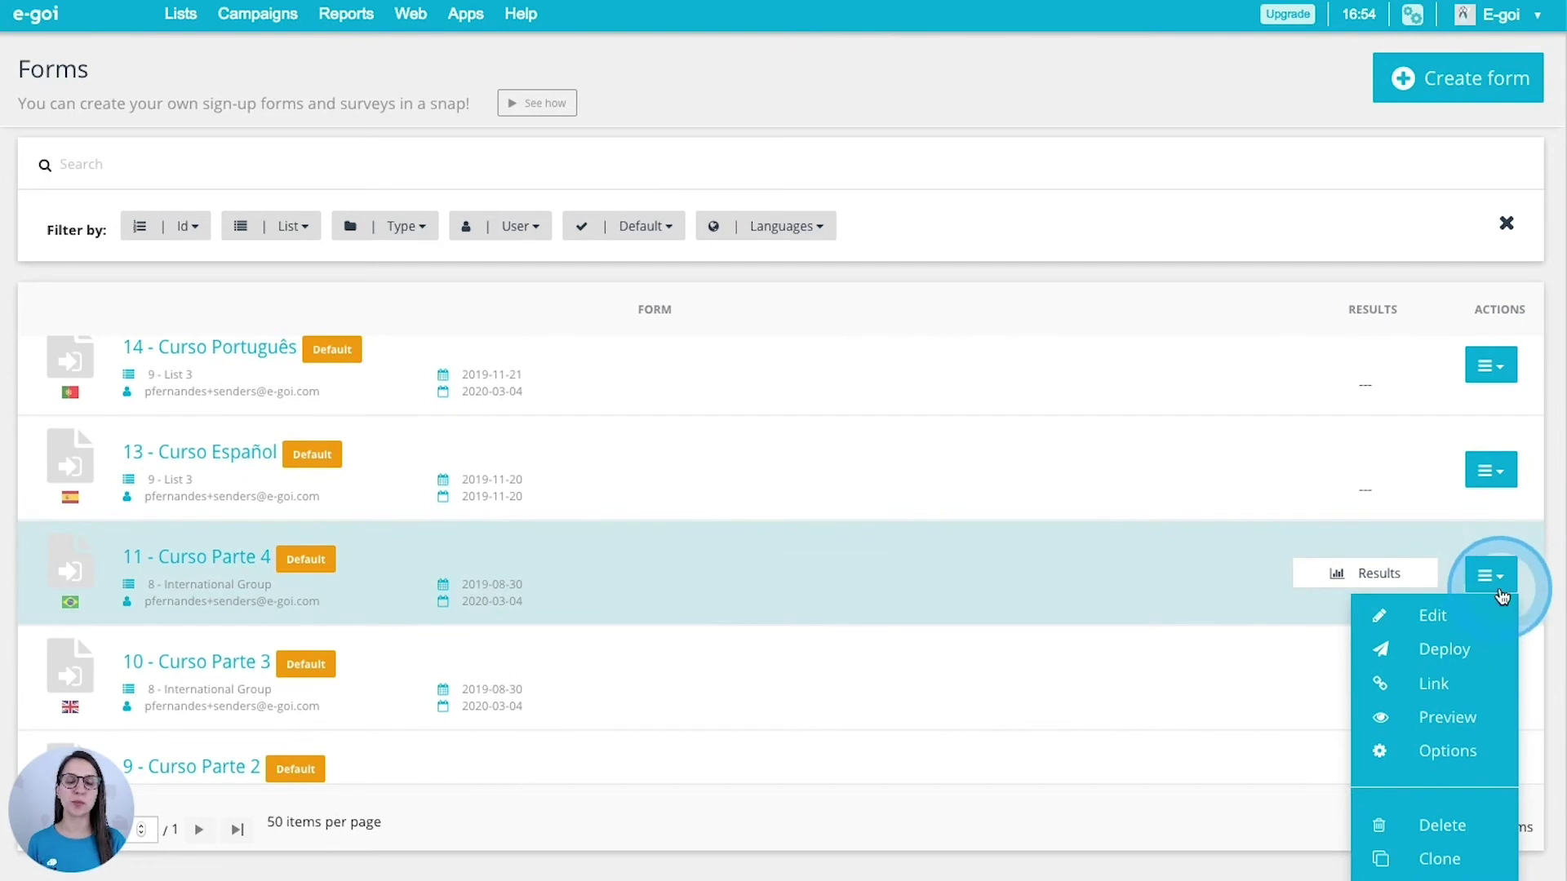
{"action": "left_click", "coordinate": [1427, 616]}
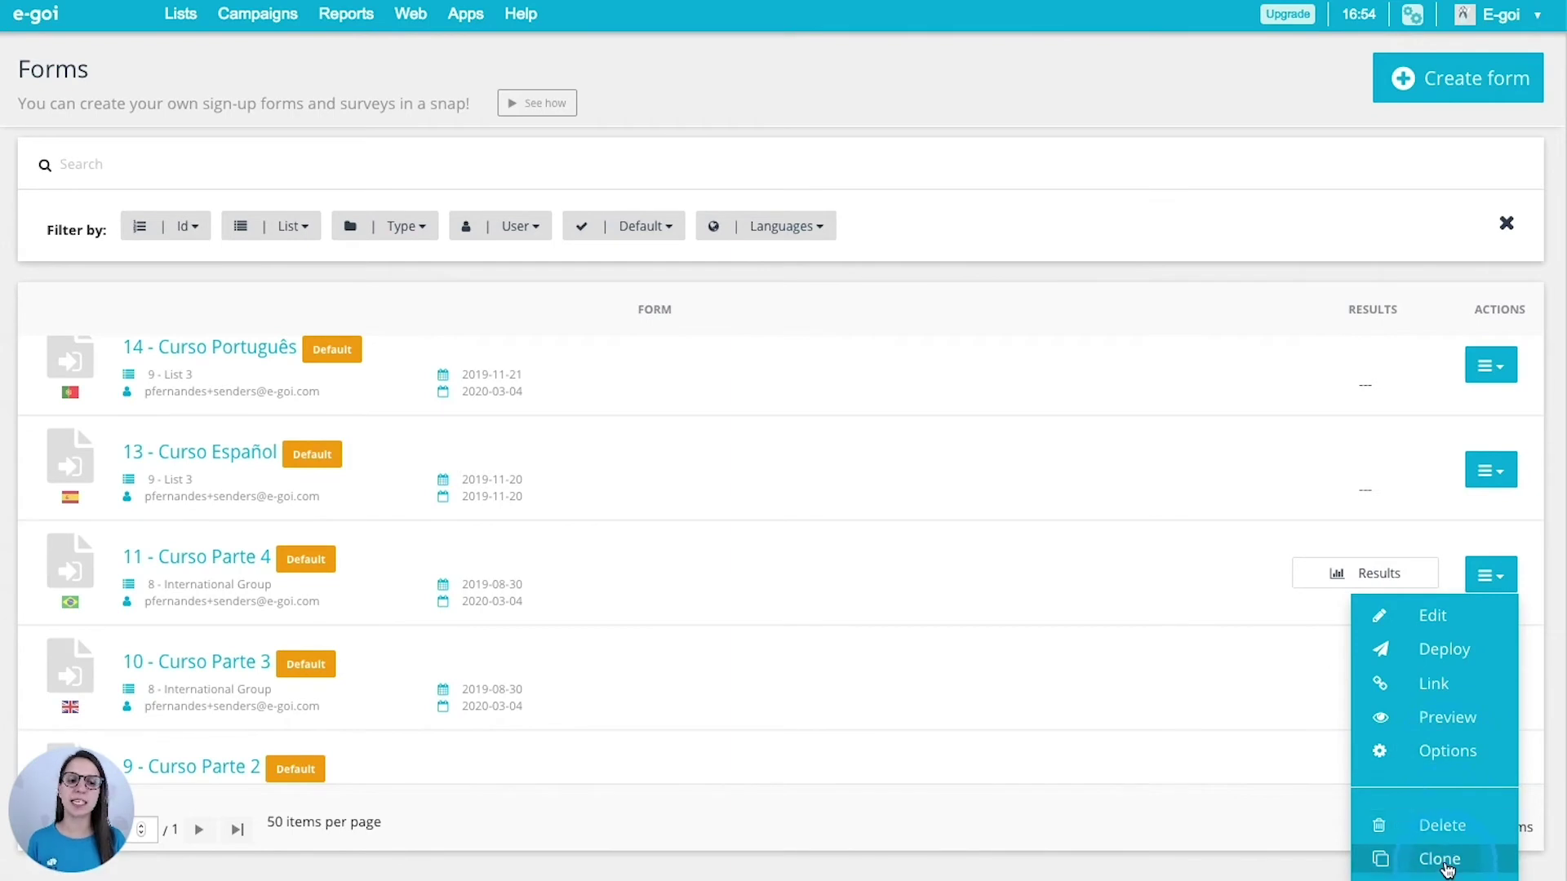
{"action": "left_click", "coordinate": [1555, 544]}
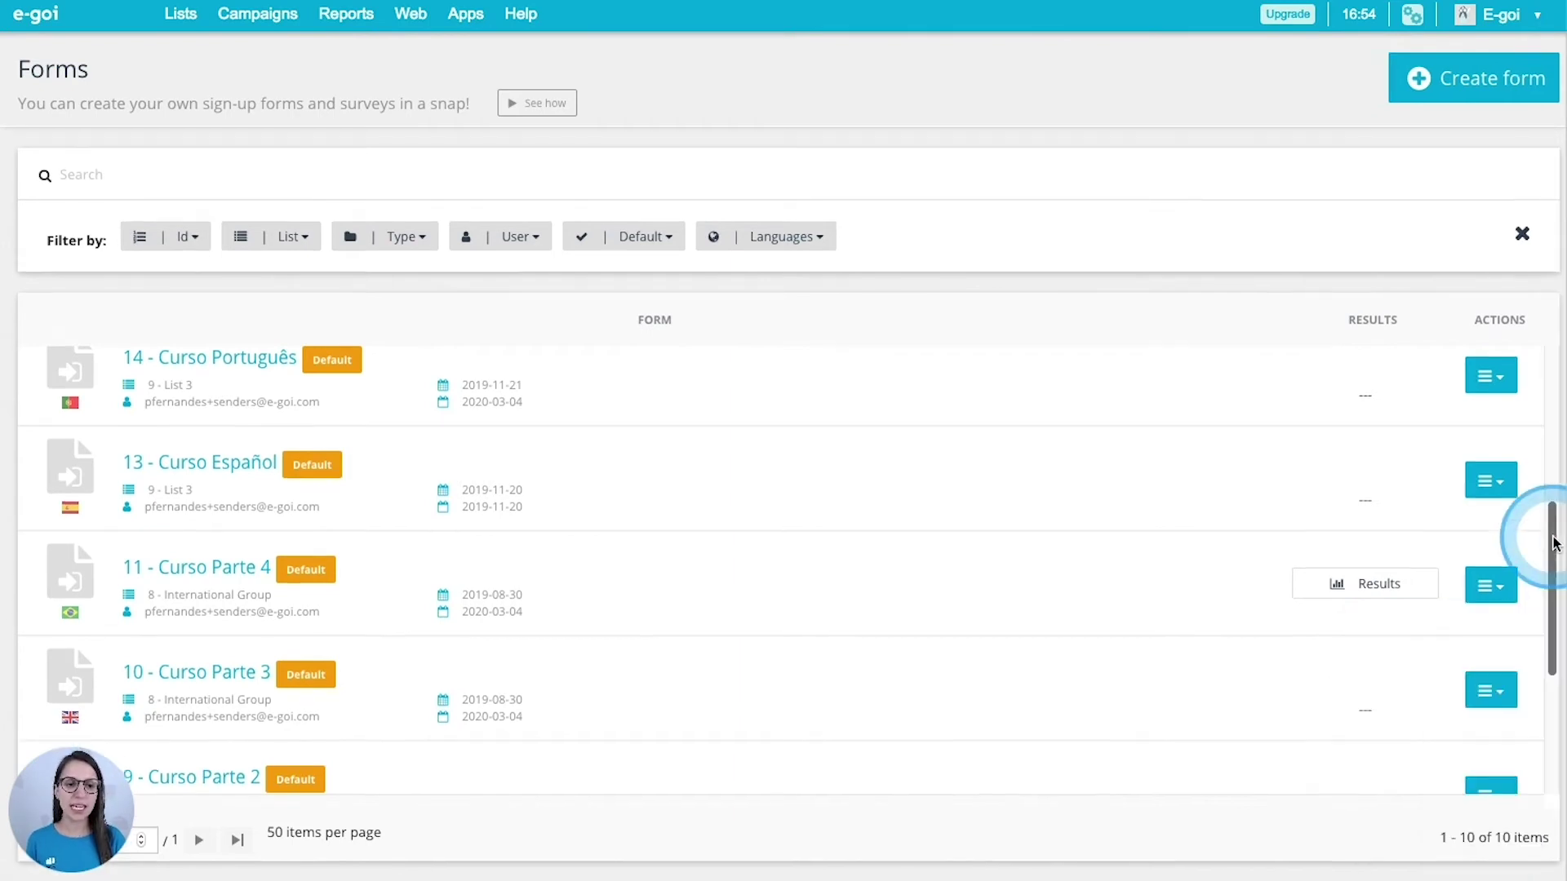
{"action": "scroll", "coordinate": [1324, 547], "scroll_direction": "up", "scroll_amount": 2}
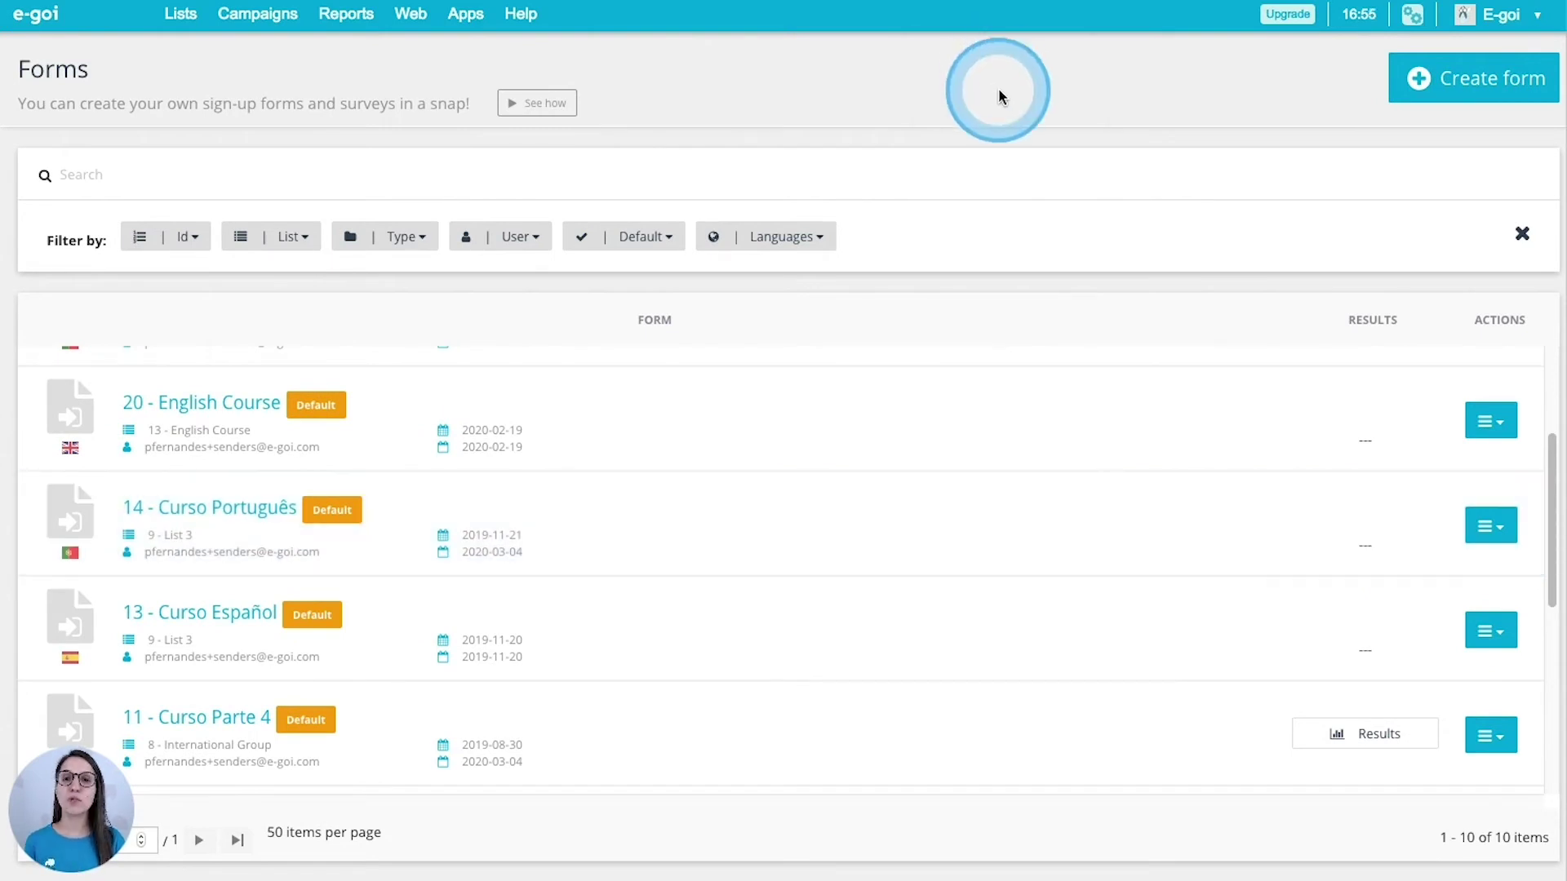
- Create a new English form for the International Group list
{"action": "left_click", "coordinate": [1481, 86]}
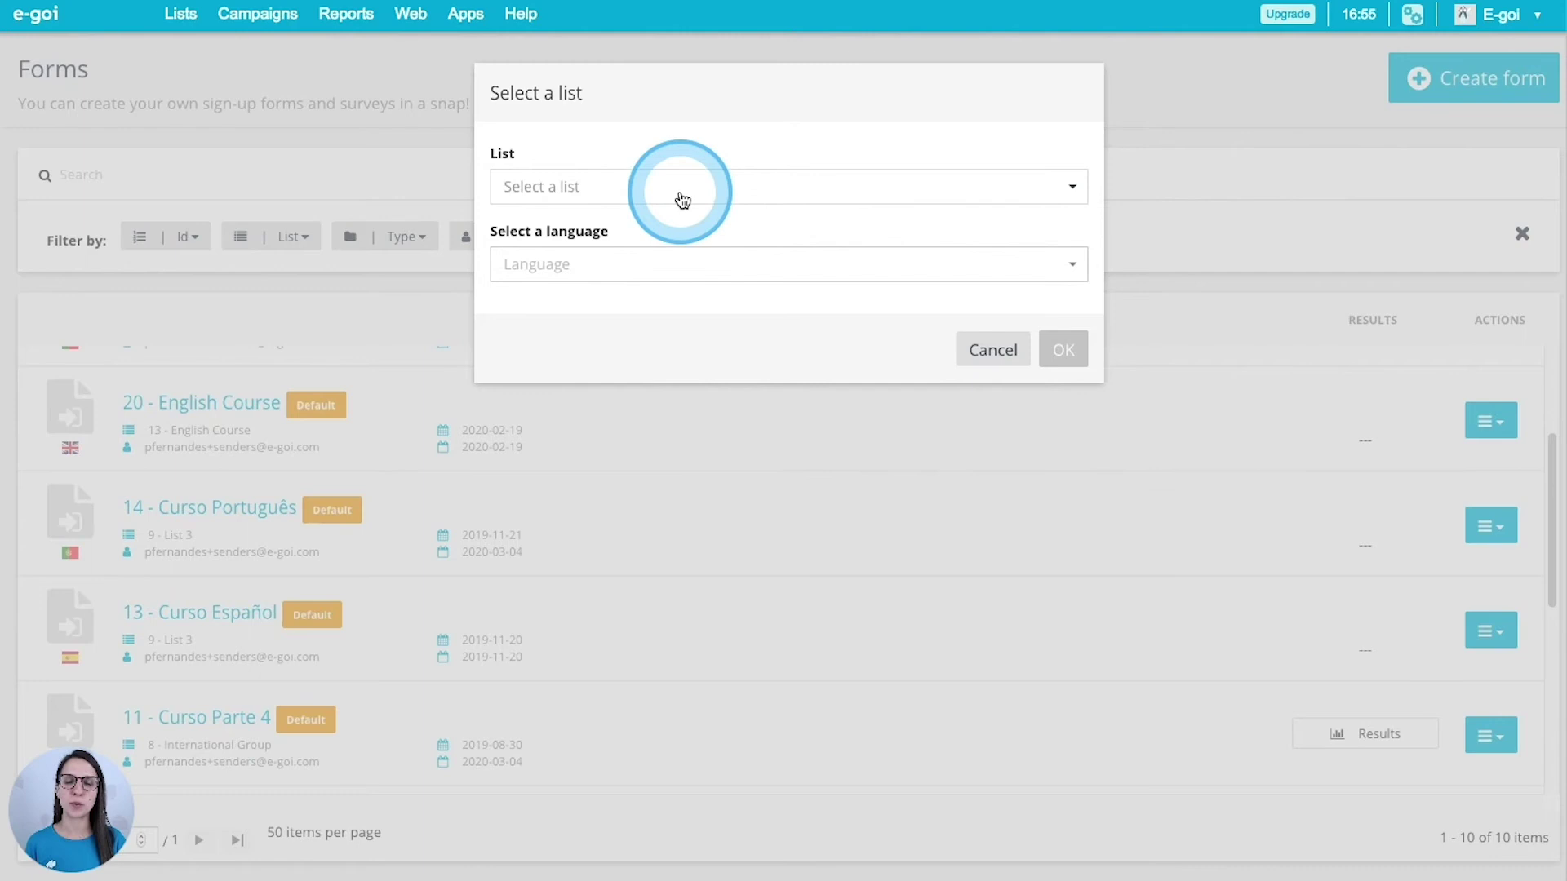
{"action": "left_click", "coordinate": [682, 199]}
{"action": "left_click", "coordinate": [696, 369]}
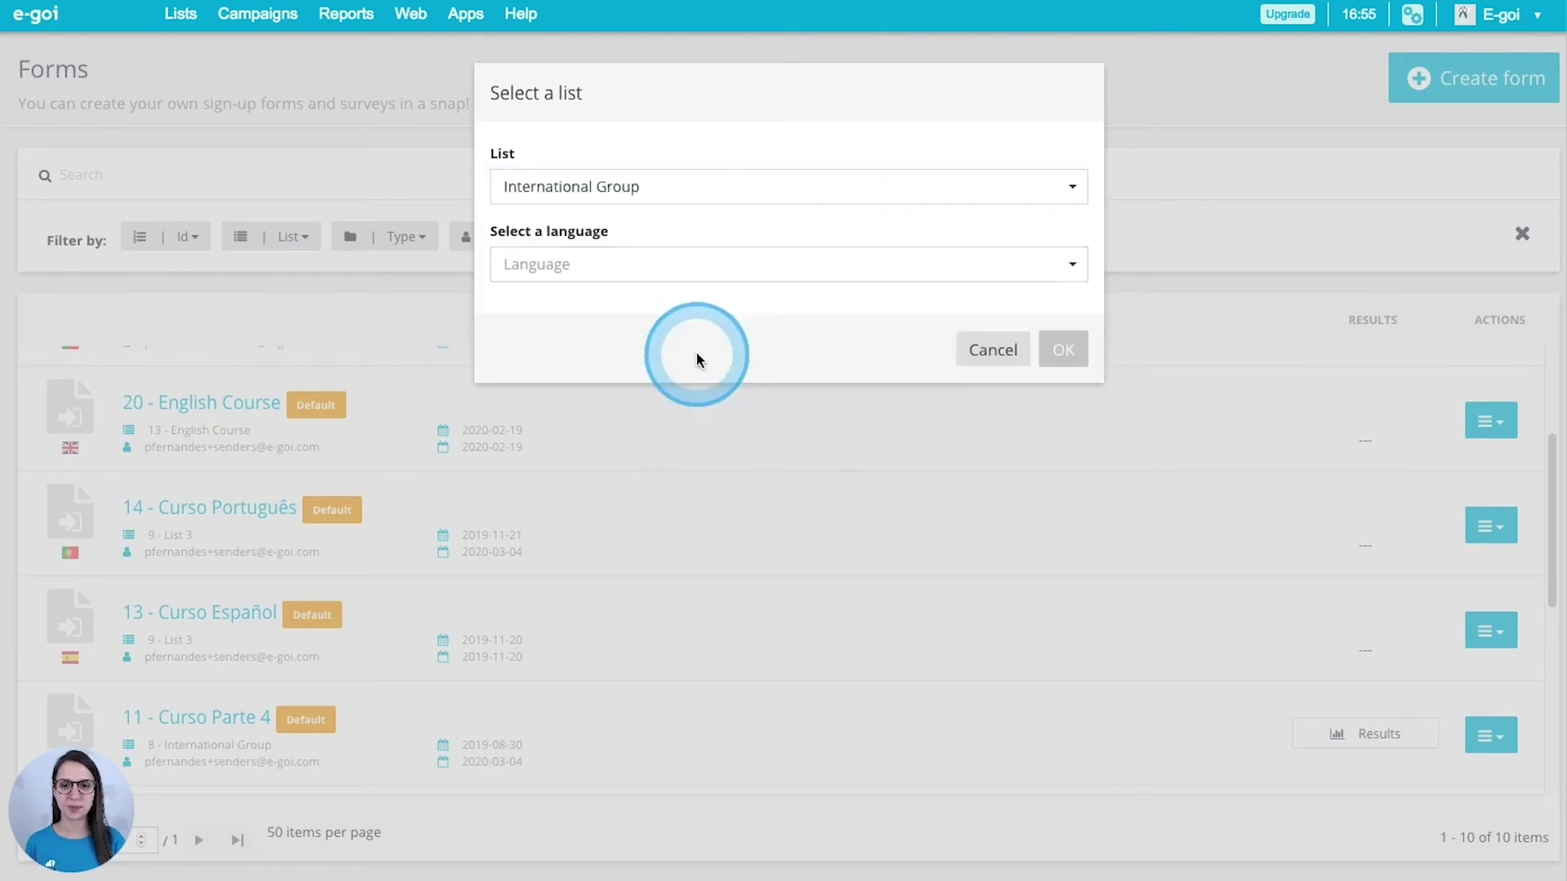
{"action": "left_click", "coordinate": [737, 273]}
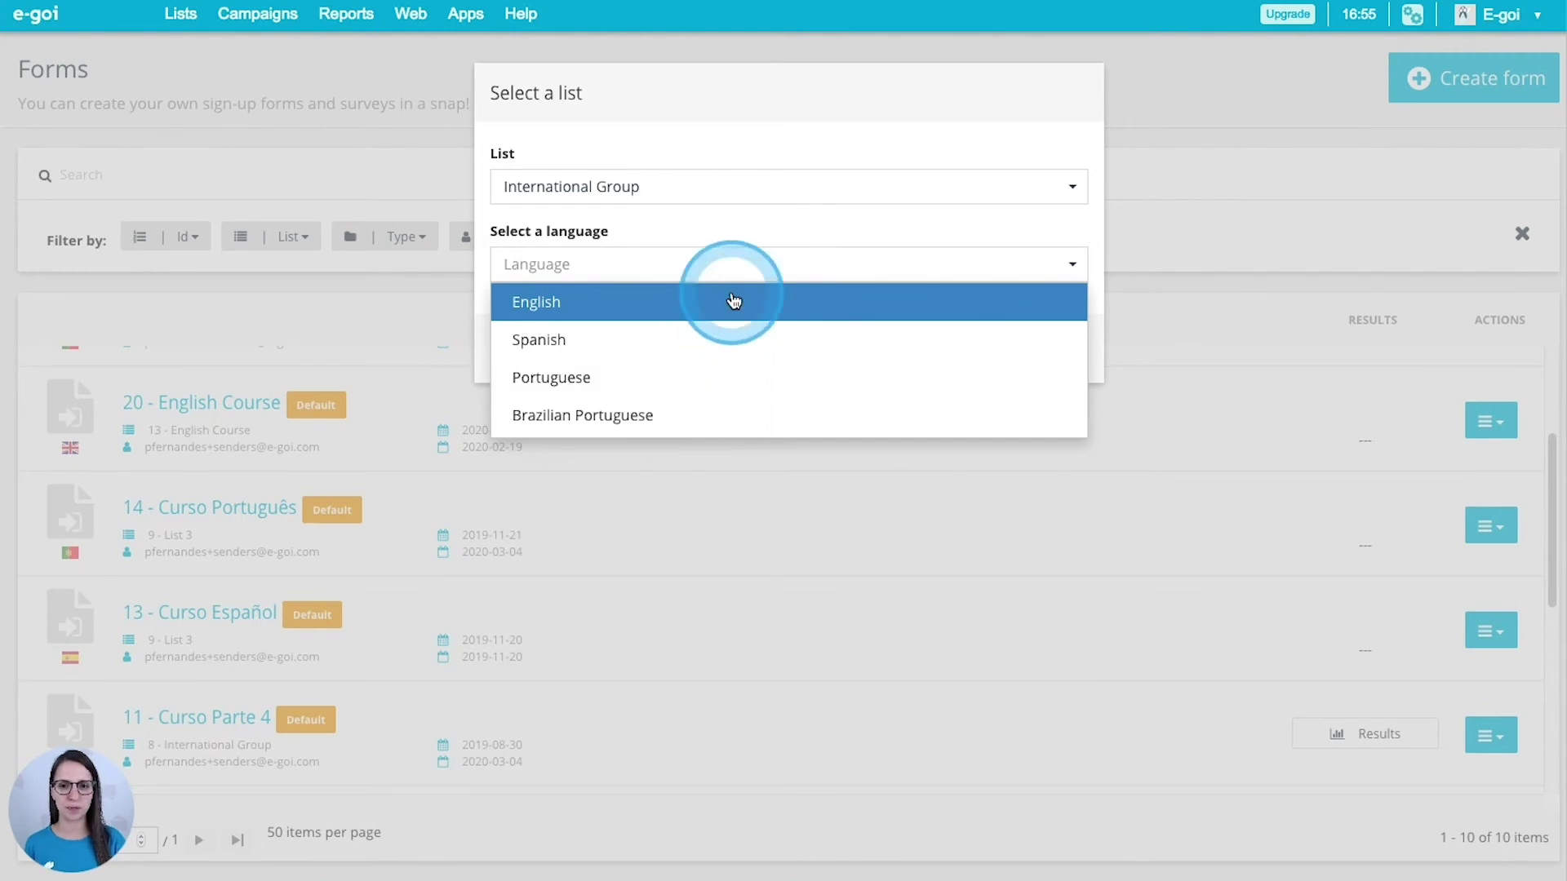
{"action": "left_click", "coordinate": [731, 298]}
{"action": "left_click", "coordinate": [1066, 348]}
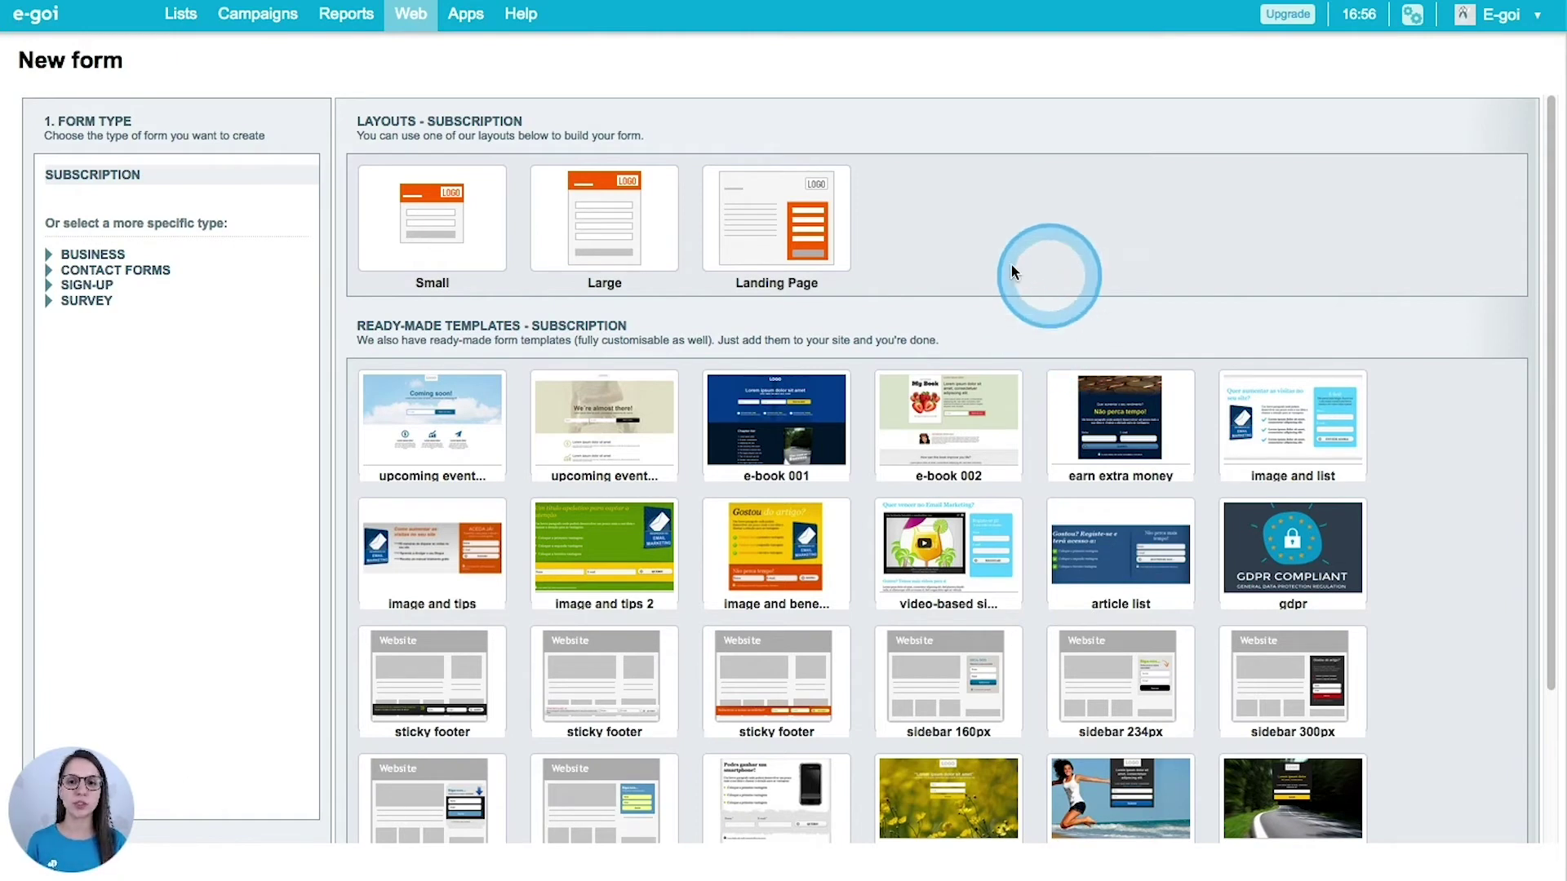
- Browse the ready-made subscription form layouts
{"action": "mouse_move", "coordinate": [467, 245]}
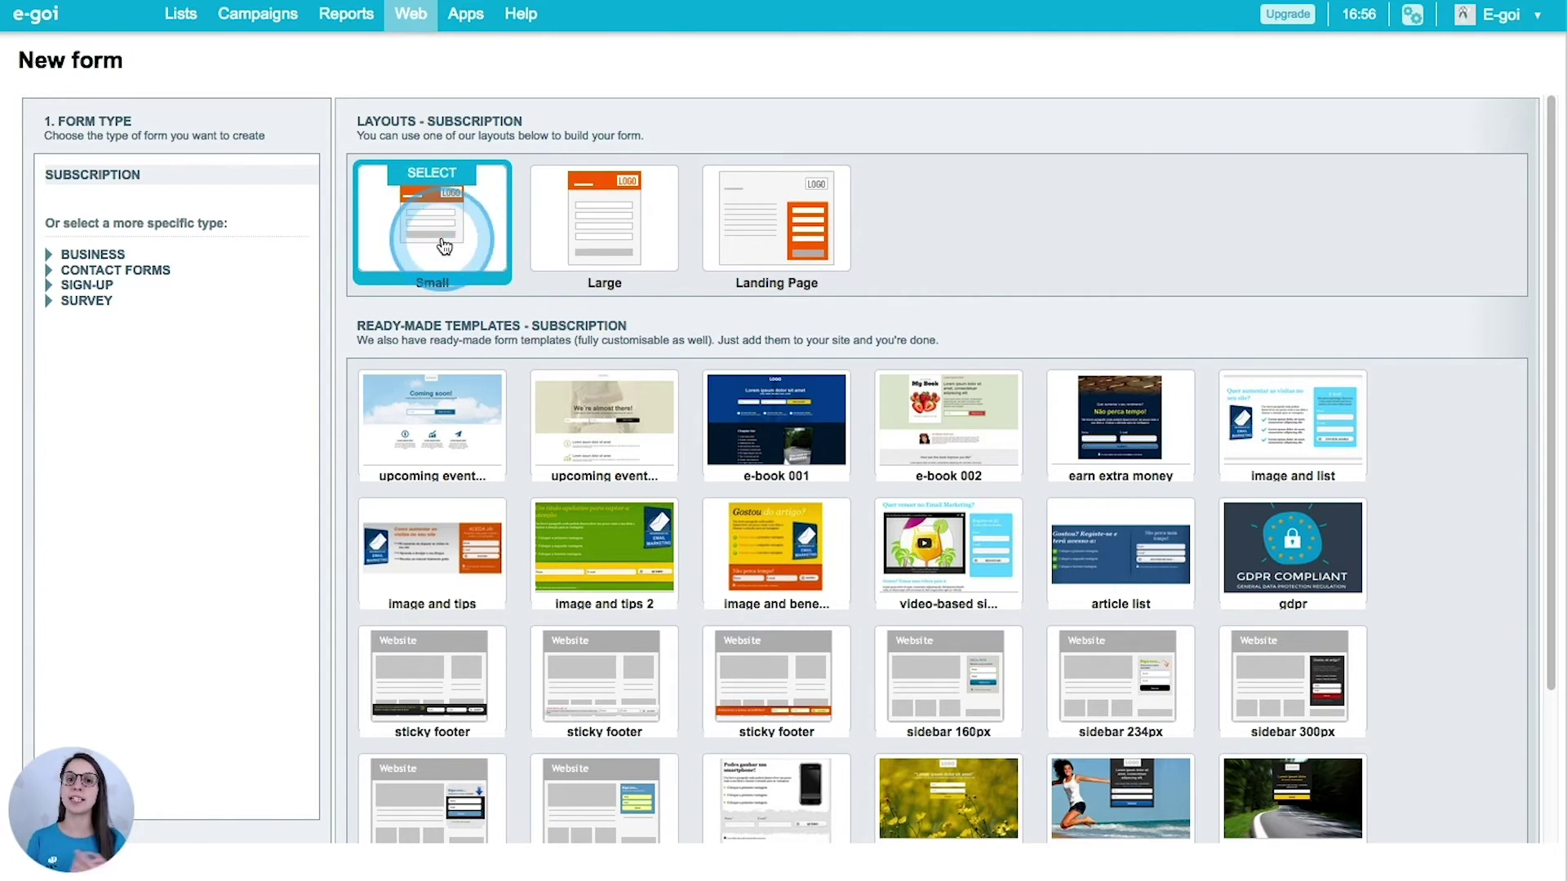
{"action": "mouse_move", "coordinate": [600, 235]}
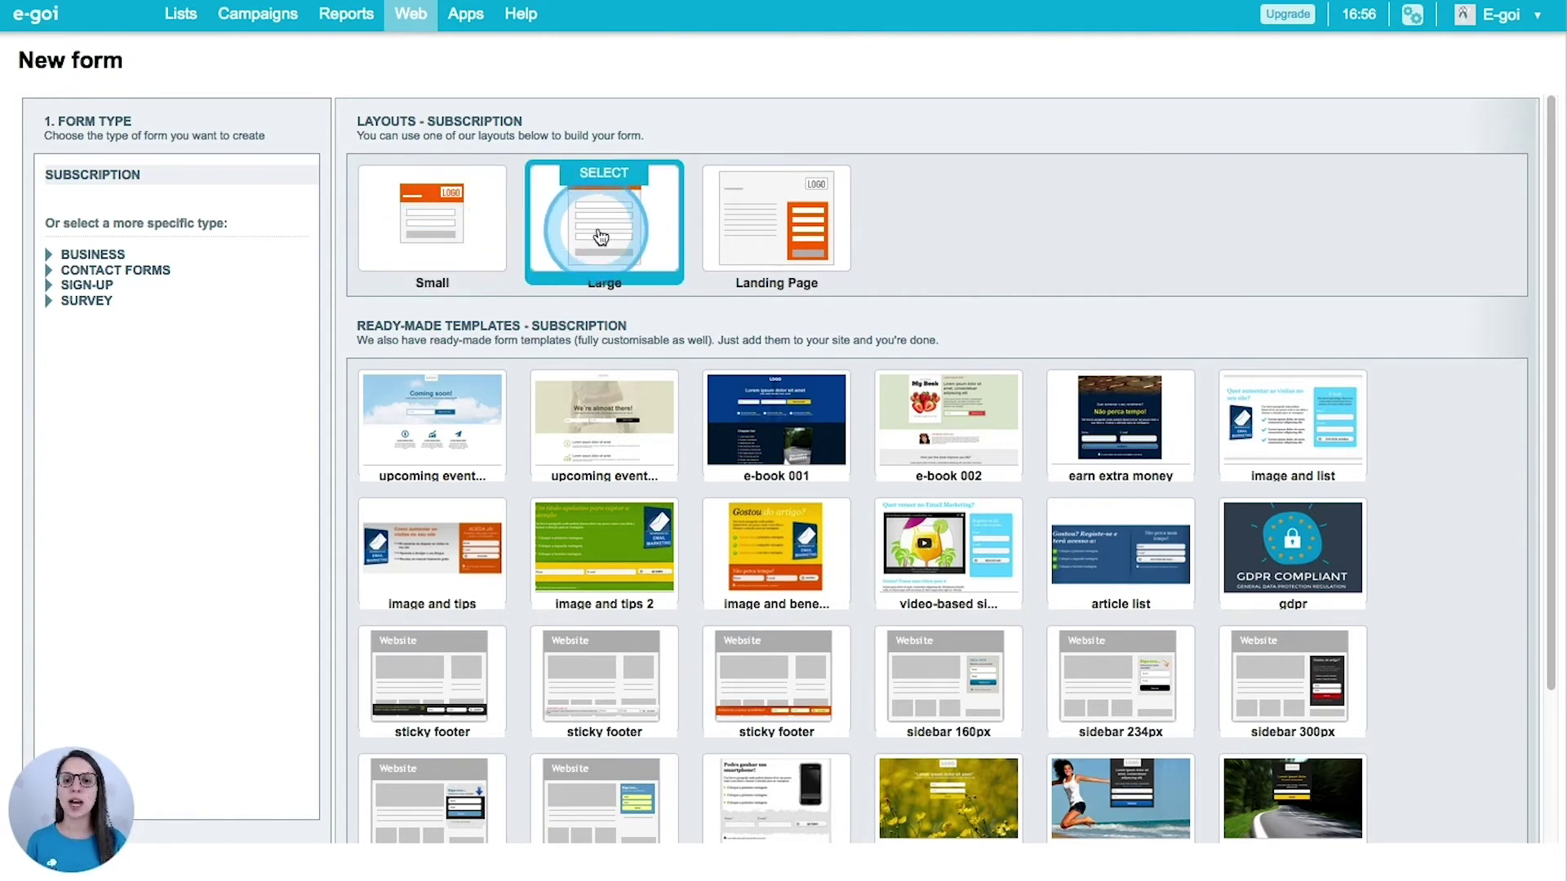
{"action": "mouse_move", "coordinate": [837, 229]}
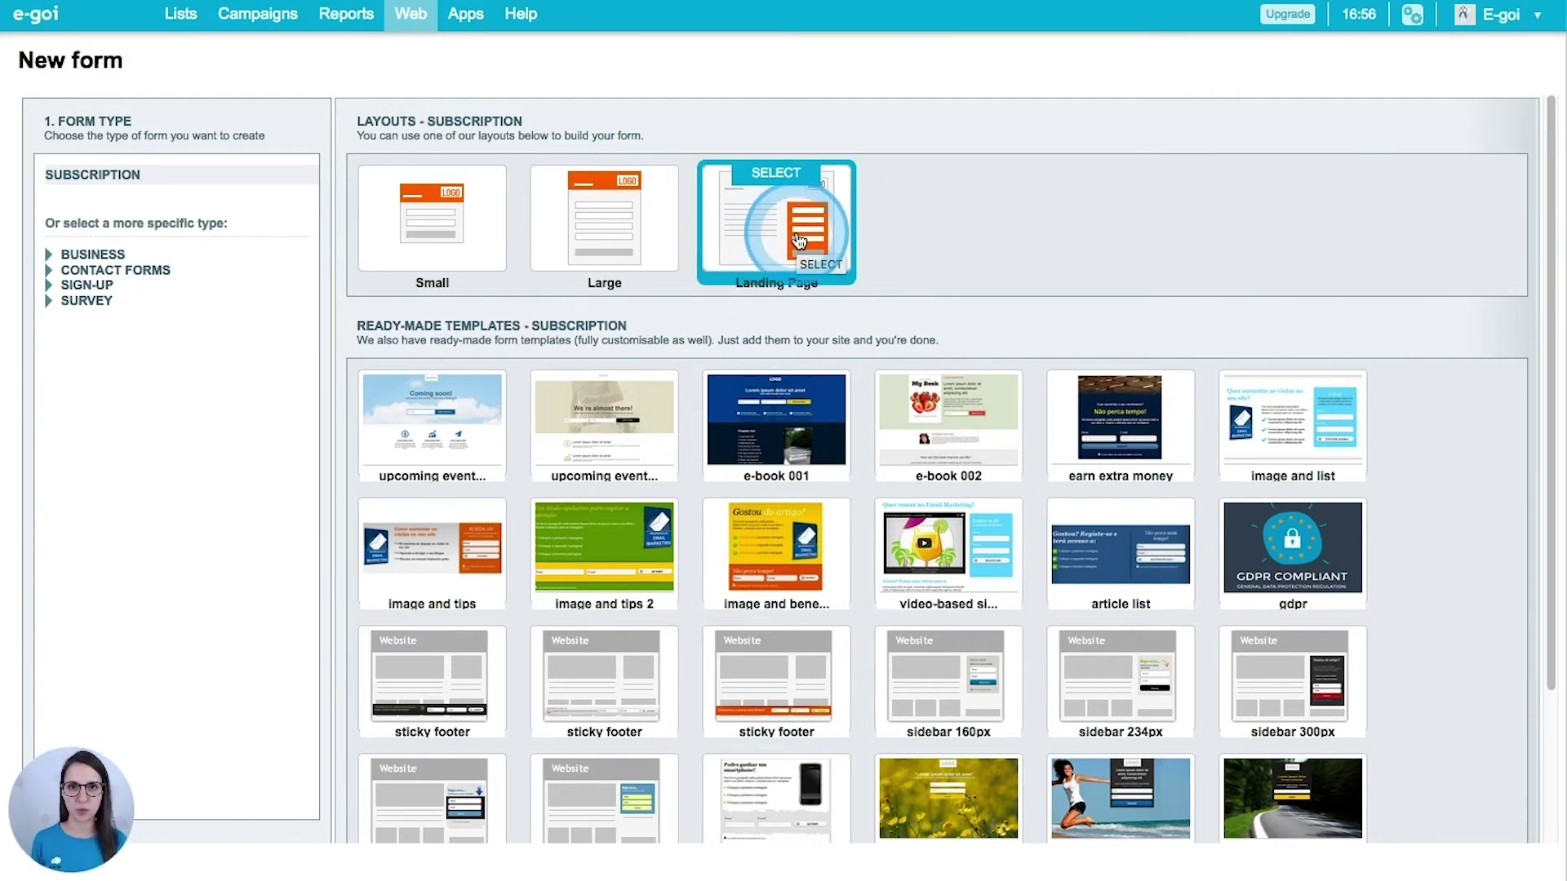
{"action": "scroll", "coordinate": [1449, 219], "scroll_direction": "down", "scroll_amount": 2}
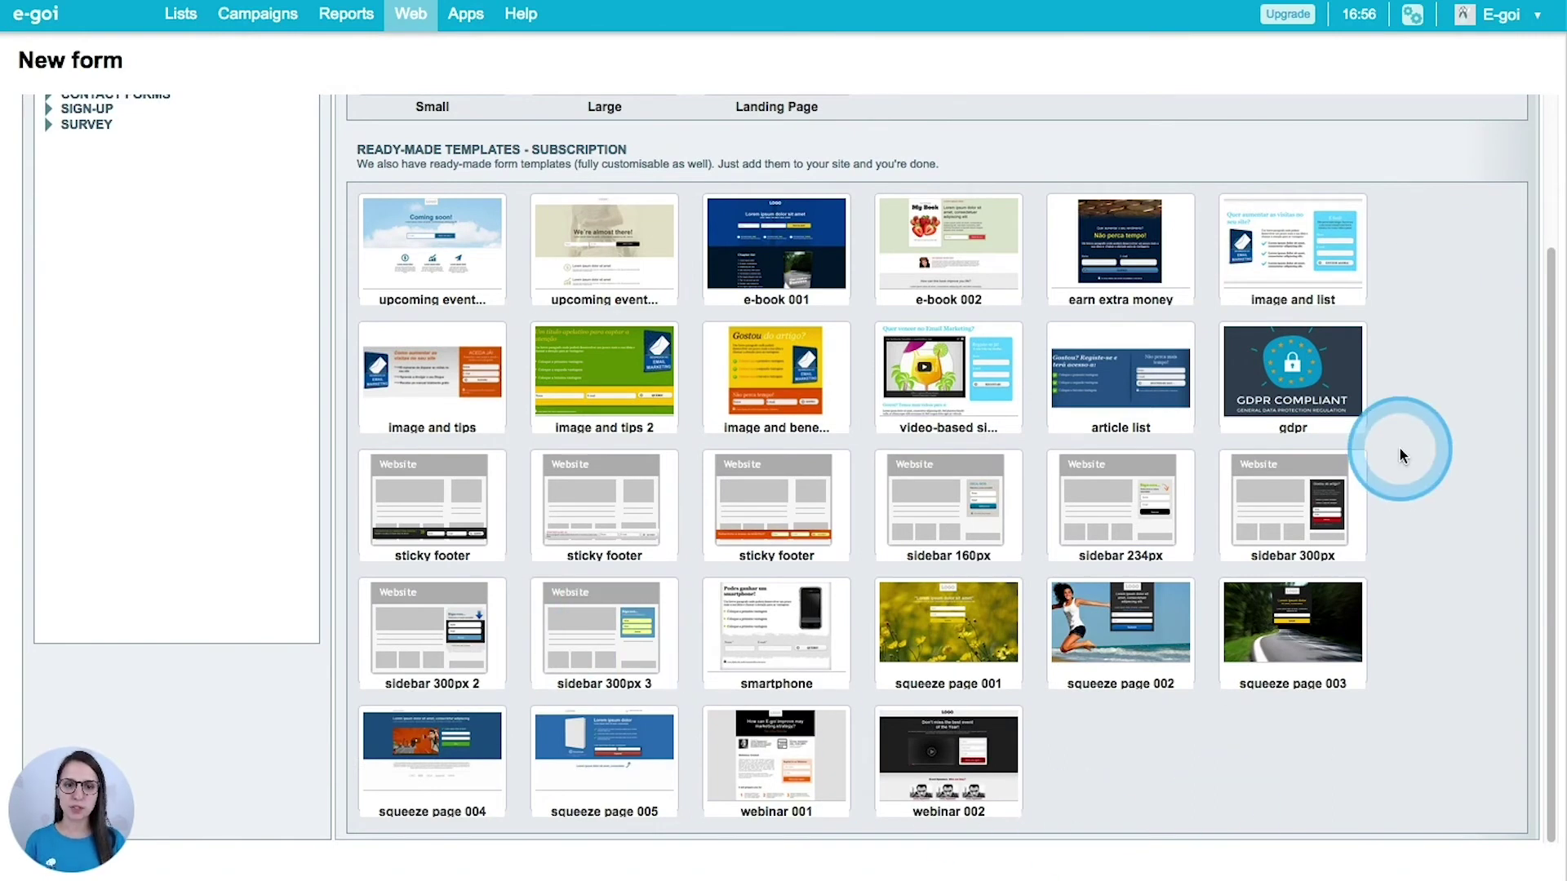
{"action": "scroll", "coordinate": [1404, 408], "scroll_direction": "up", "scroll_amount": 1}
- Pick the image-and-list template, proceed to the form editor, and show its Layout view
{"action": "left_click", "coordinate": [1344, 309]}
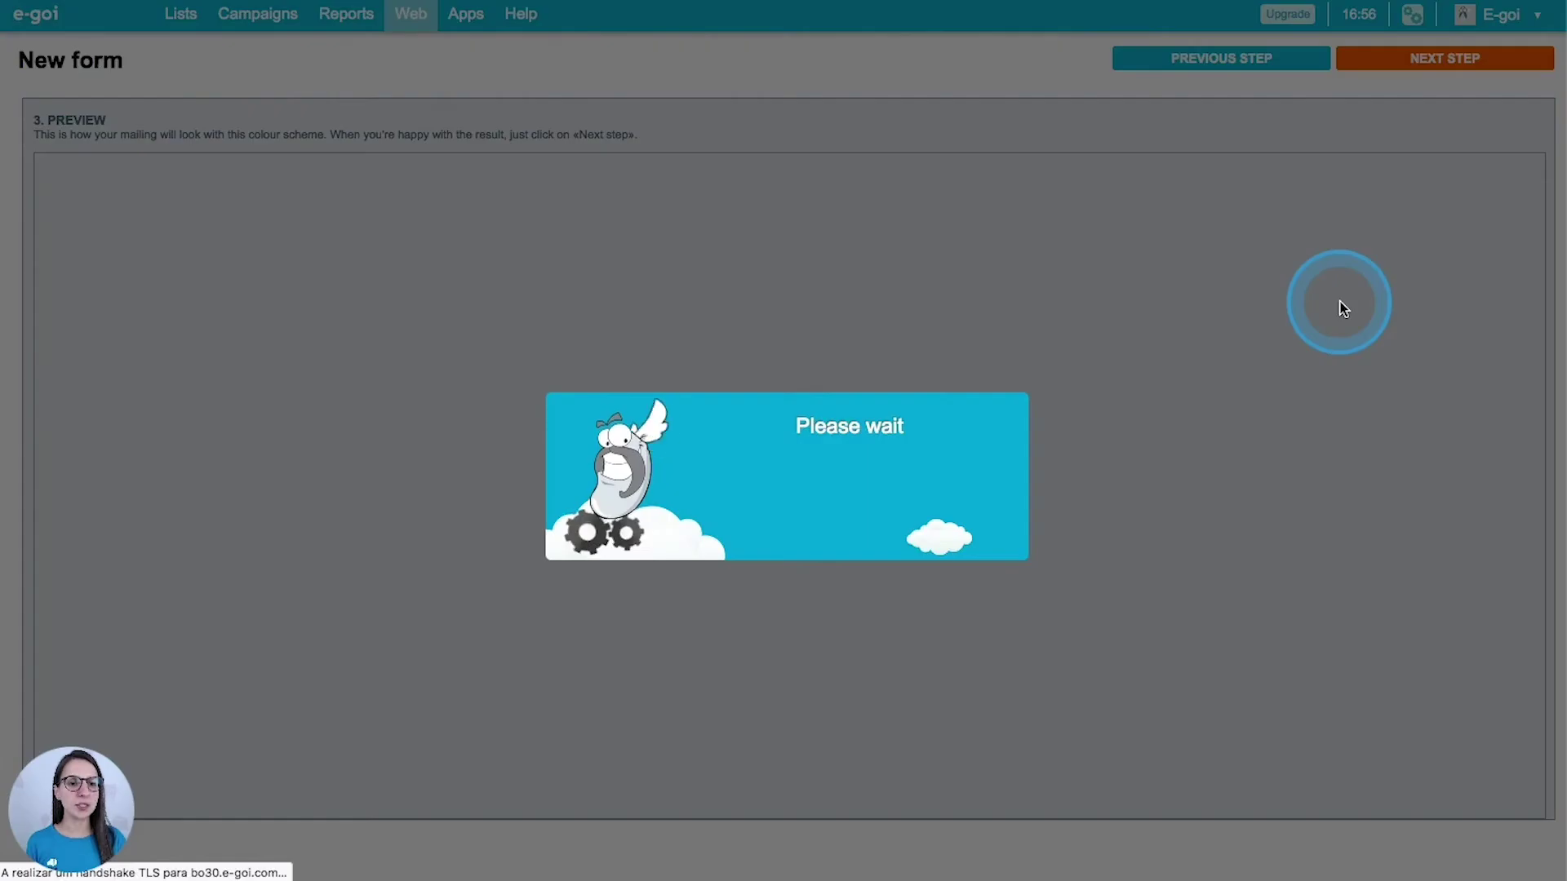
{"action": "left_click", "coordinate": [206, 424]}
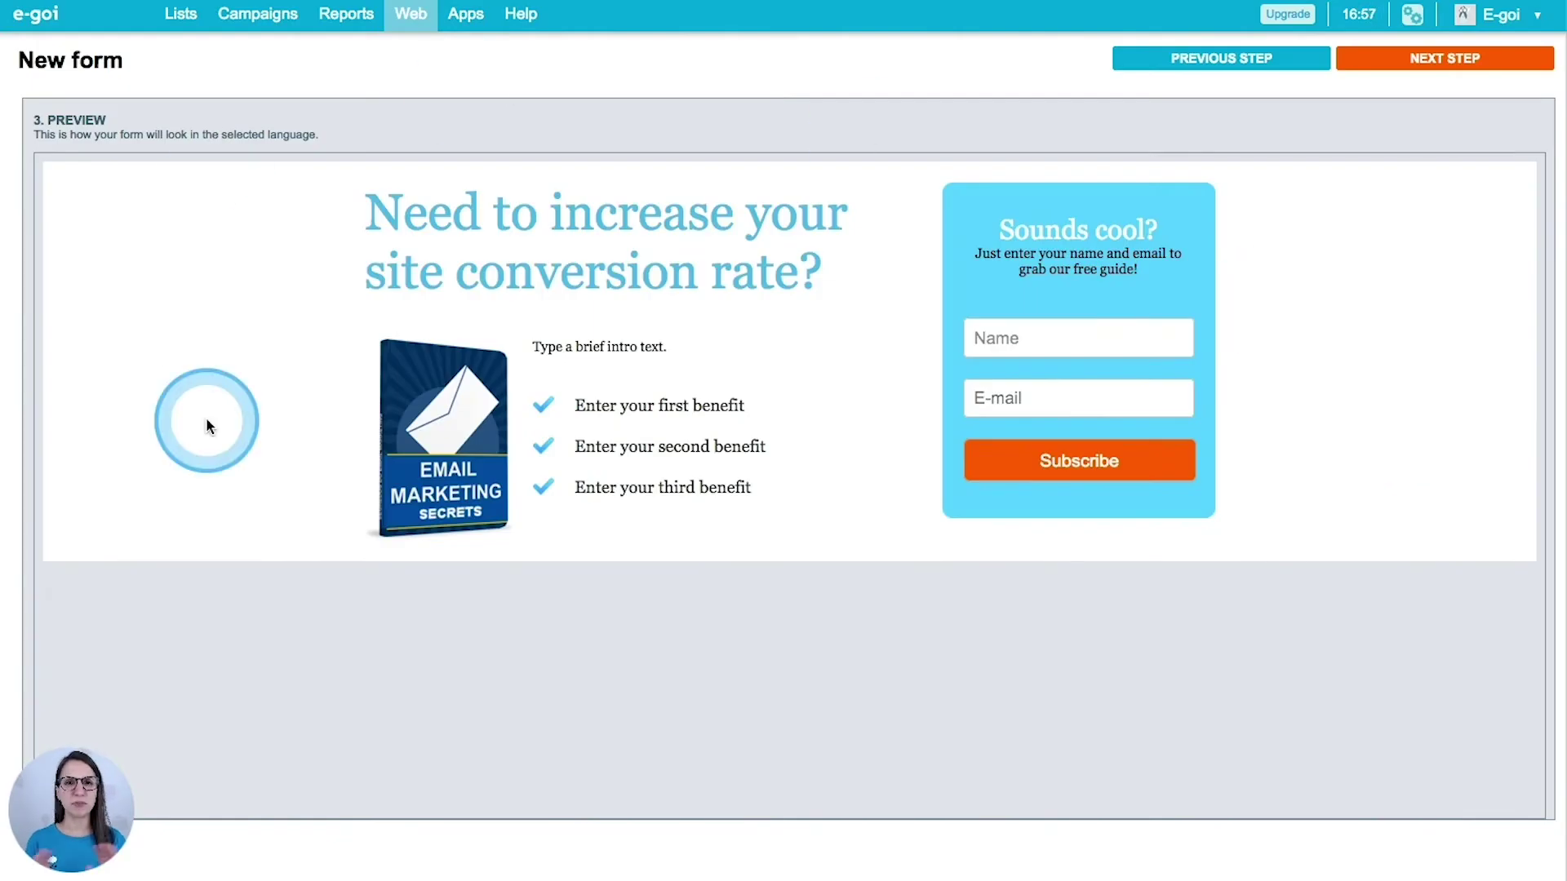
{"action": "left_click", "coordinate": [1226, 60]}
{"action": "left_click", "coordinate": [1473, 64]}
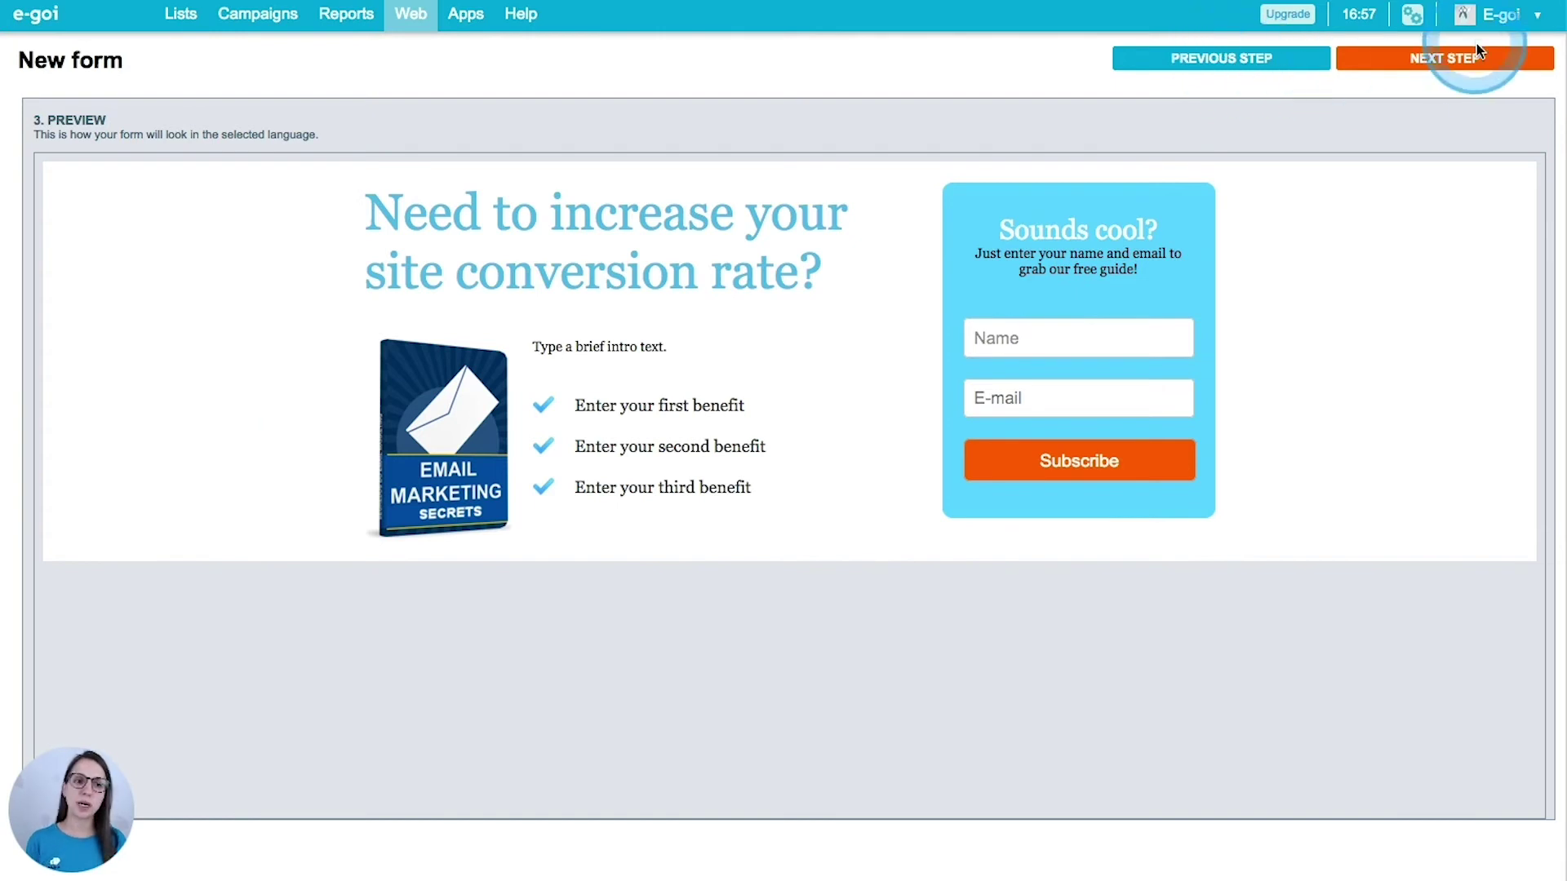
{"action": "left_click", "coordinate": [1461, 65]}
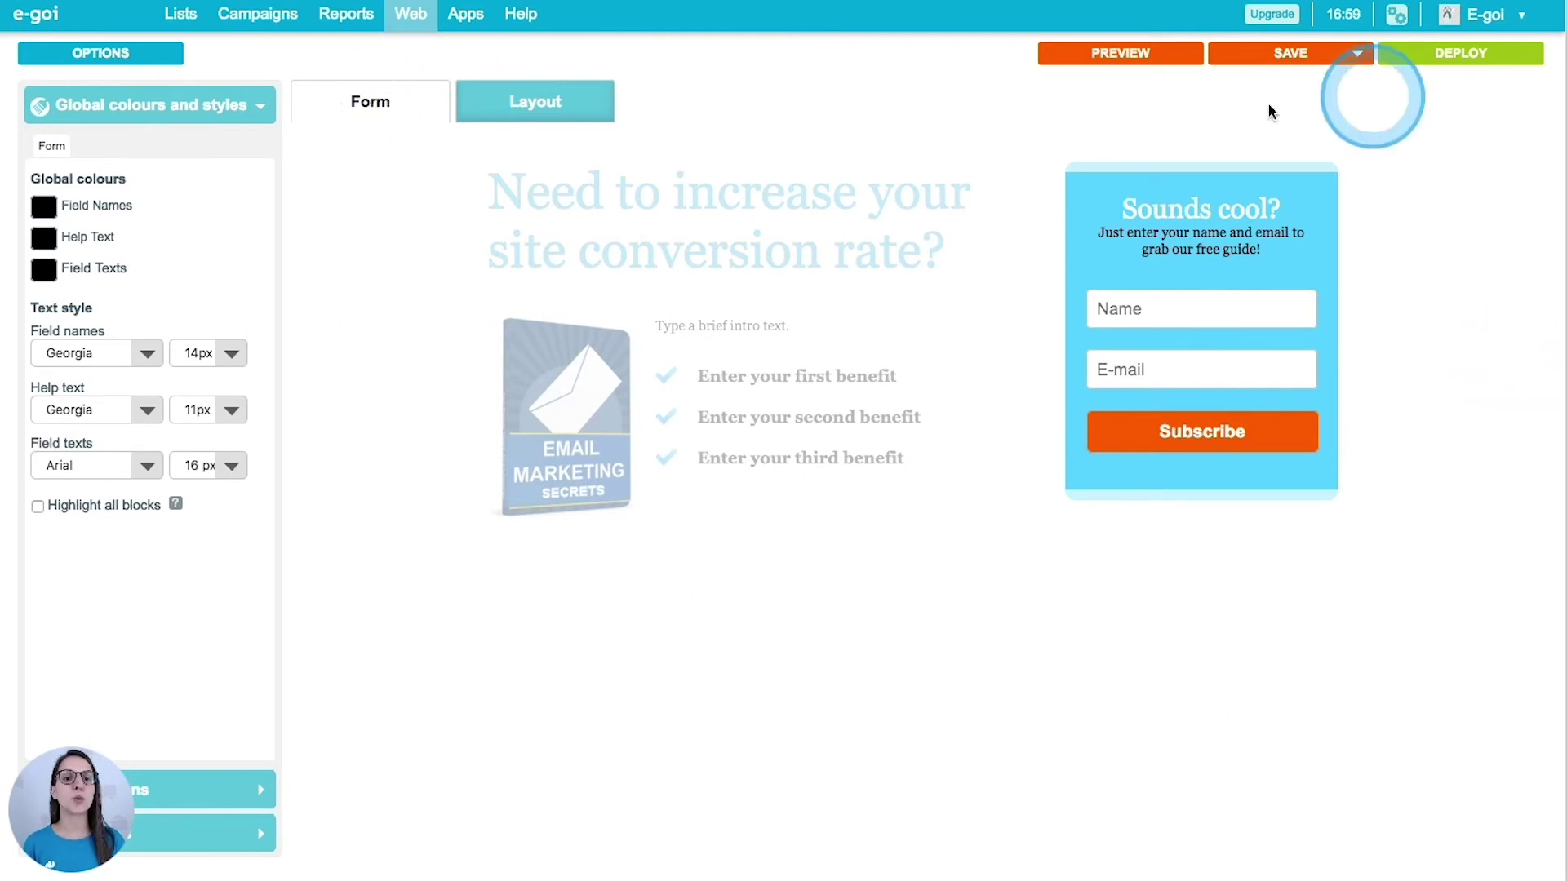
{"action": "mouse_move", "coordinate": [1291, 222]}
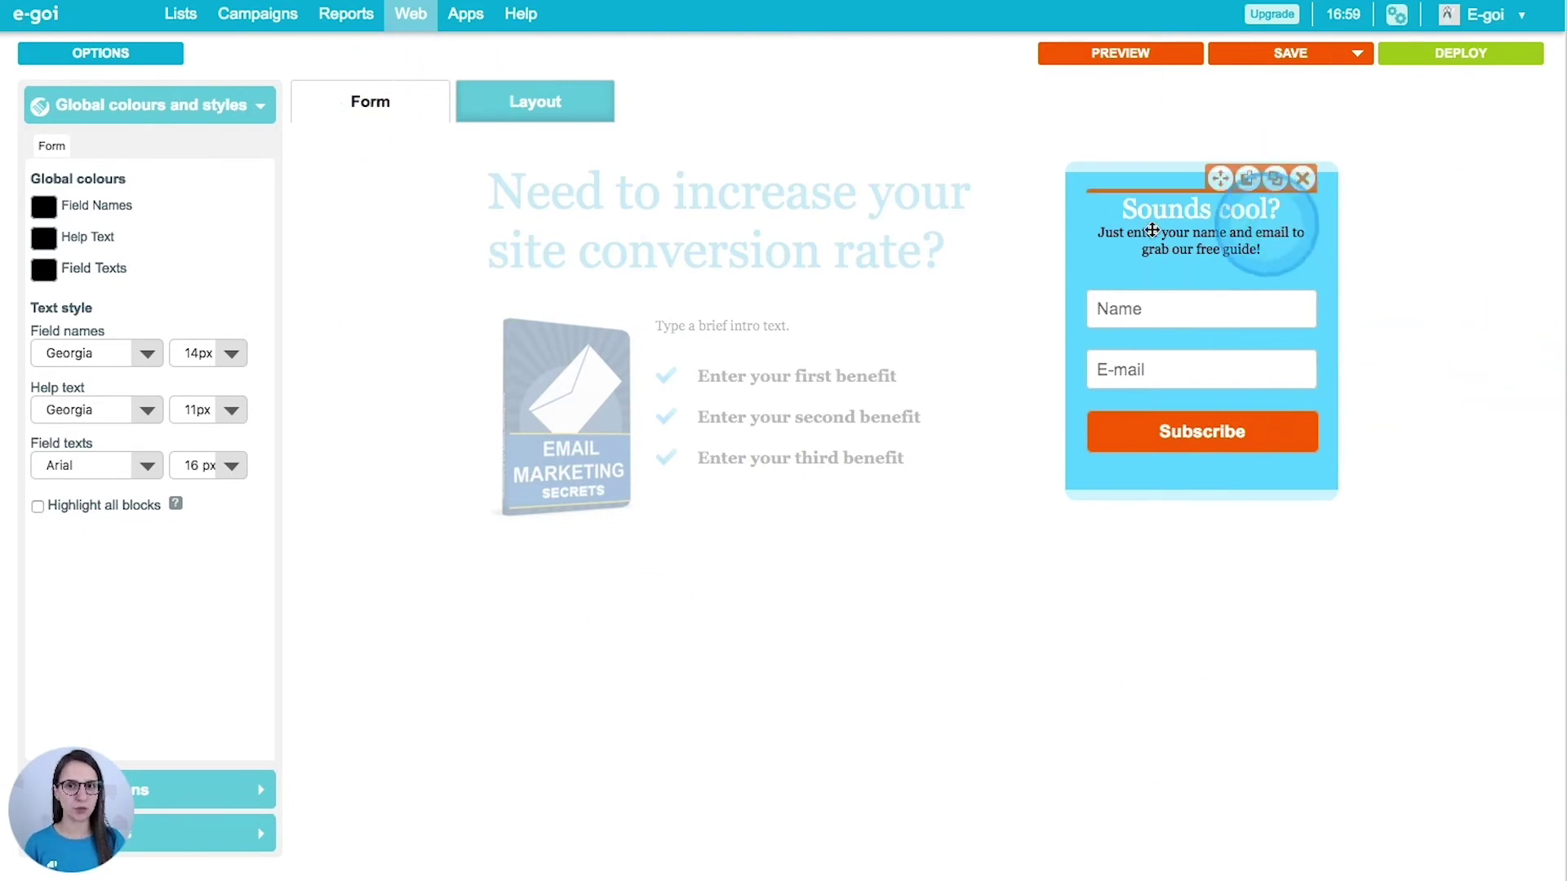
{"action": "left_click", "coordinate": [536, 109]}
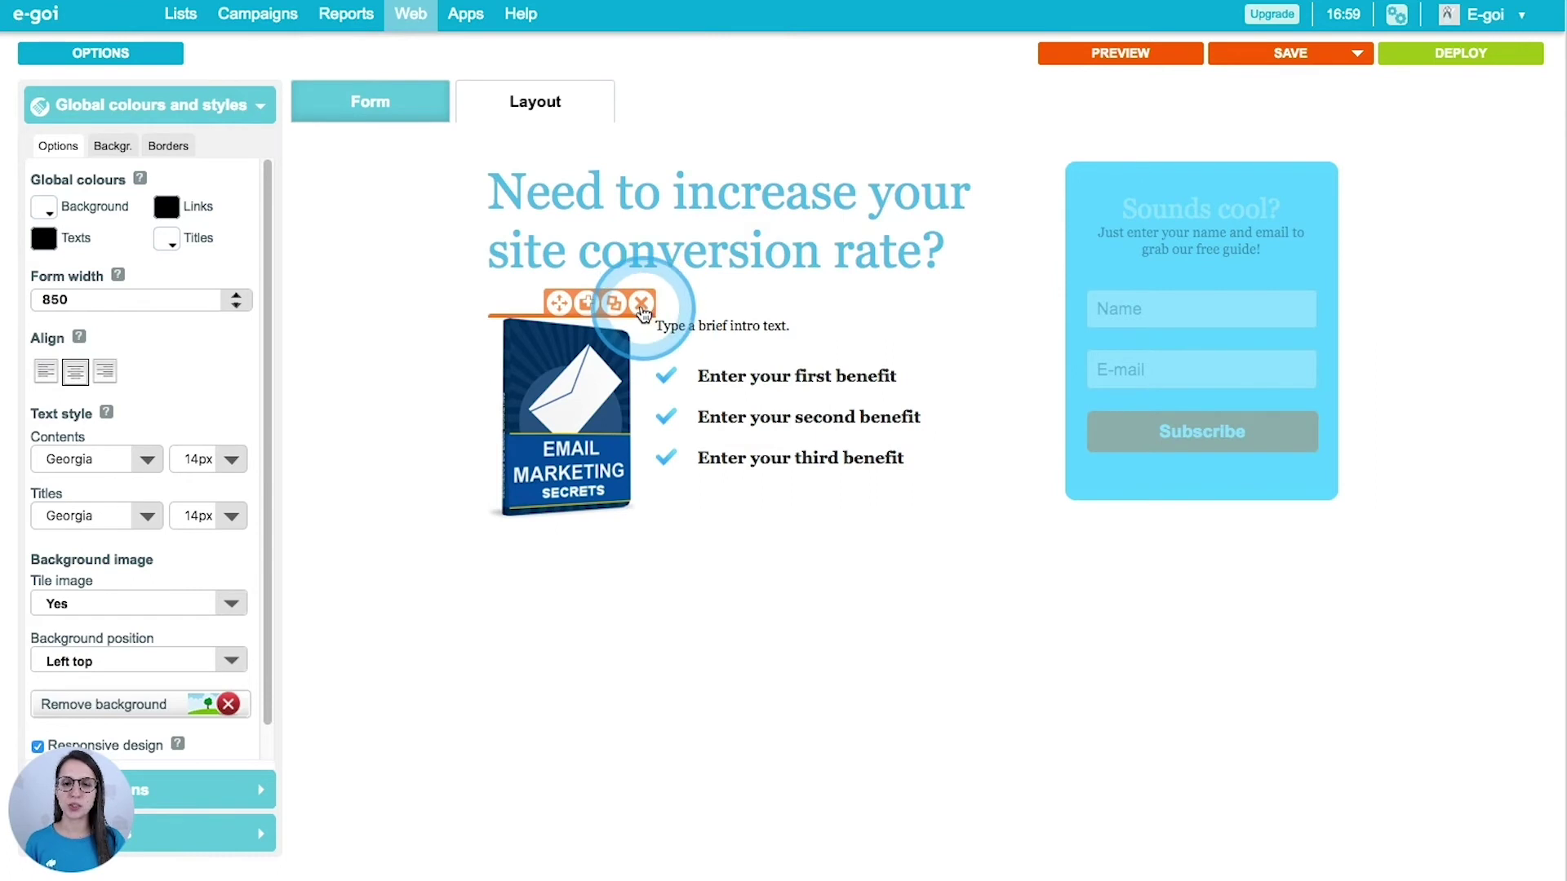
- Replace the e-book image with a new image block holding cat-984097_1920.jpg at width 510
{"action": "left_click", "coordinate": [642, 304]}
{"action": "left_click", "coordinate": [921, 517]}
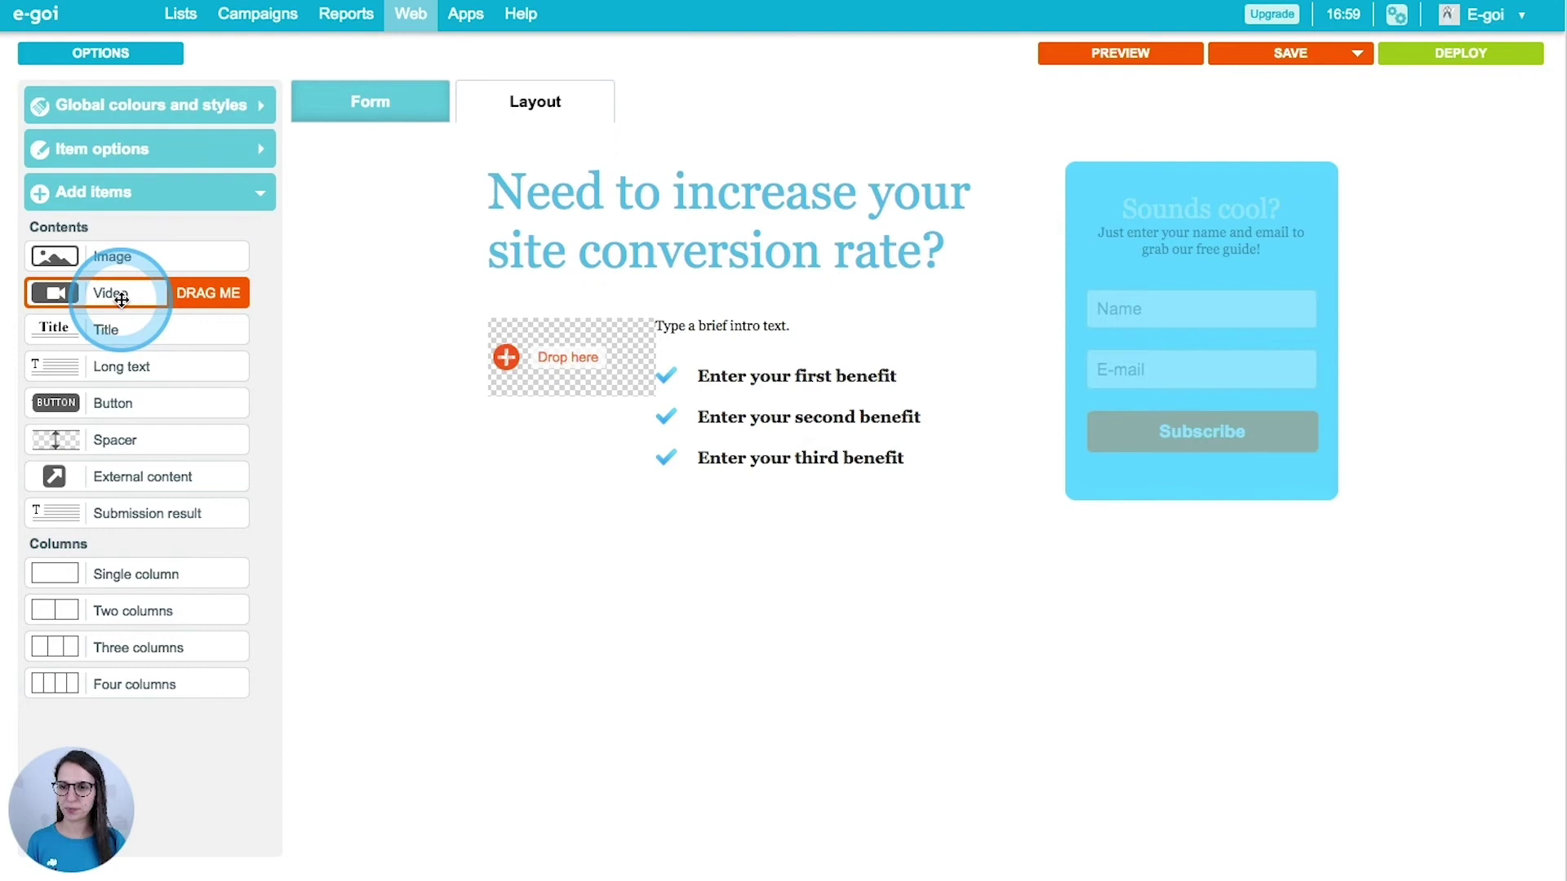
{"action": "left_click_drag", "start_coordinate": [167, 254], "coordinate": [821, 322]}
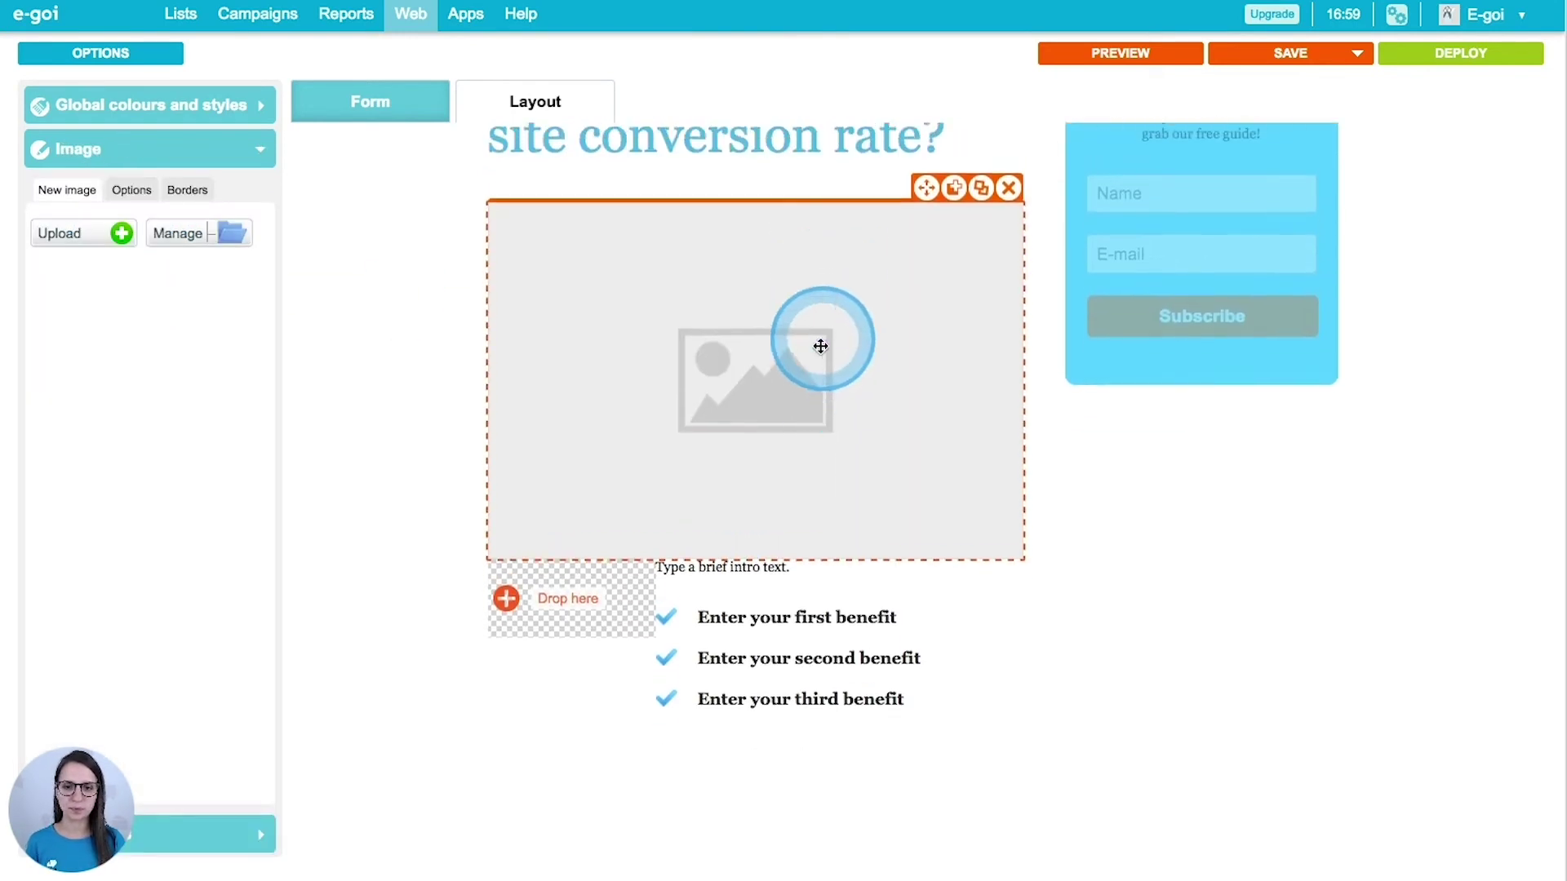
{"action": "scroll", "coordinate": [665, 272], "scroll_direction": "up", "scroll_amount": 1}
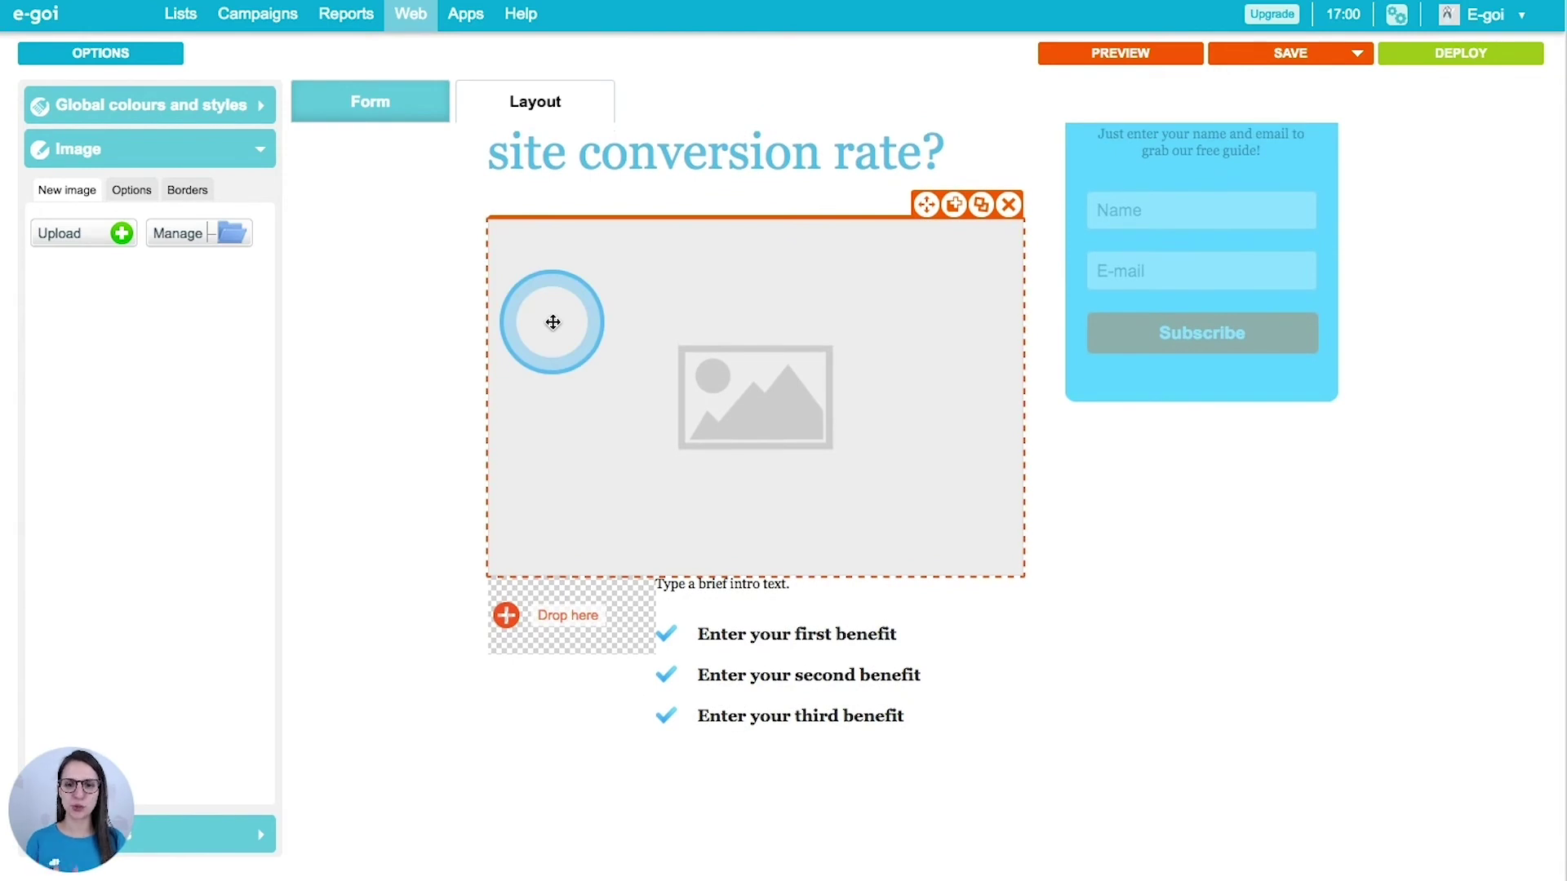
{"action": "left_click", "coordinate": [122, 233]}
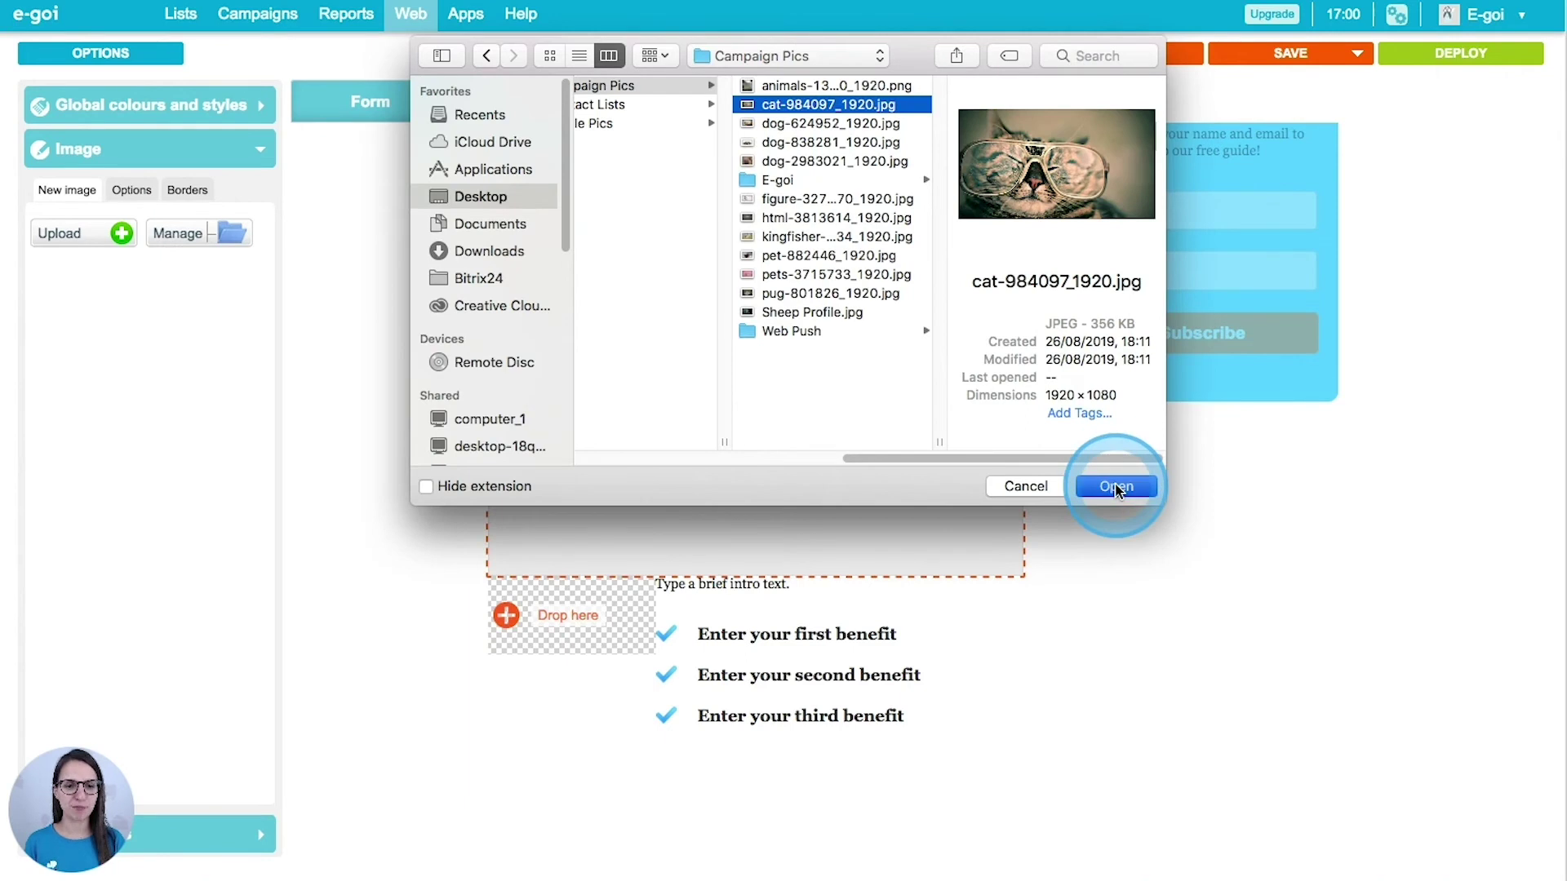
{"action": "left_click", "coordinate": [1116, 487]}
{"action": "scroll", "coordinate": [987, 438], "scroll_direction": "up", "scroll_amount": 2}
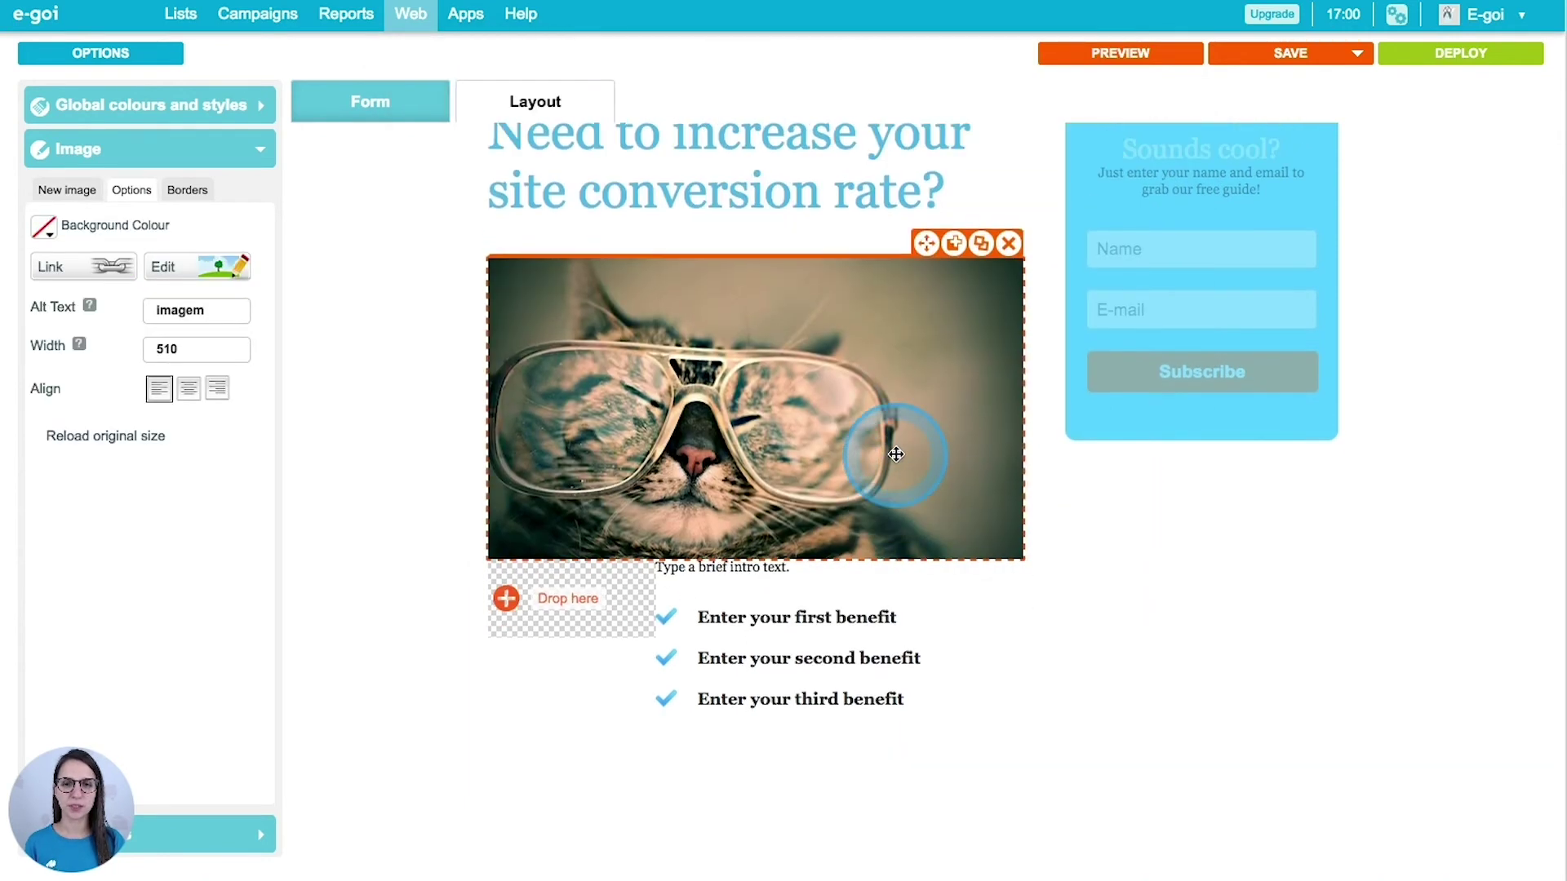
- Make the headline blue Lucida Sans
{"action": "left_click", "coordinate": [778, 187]}
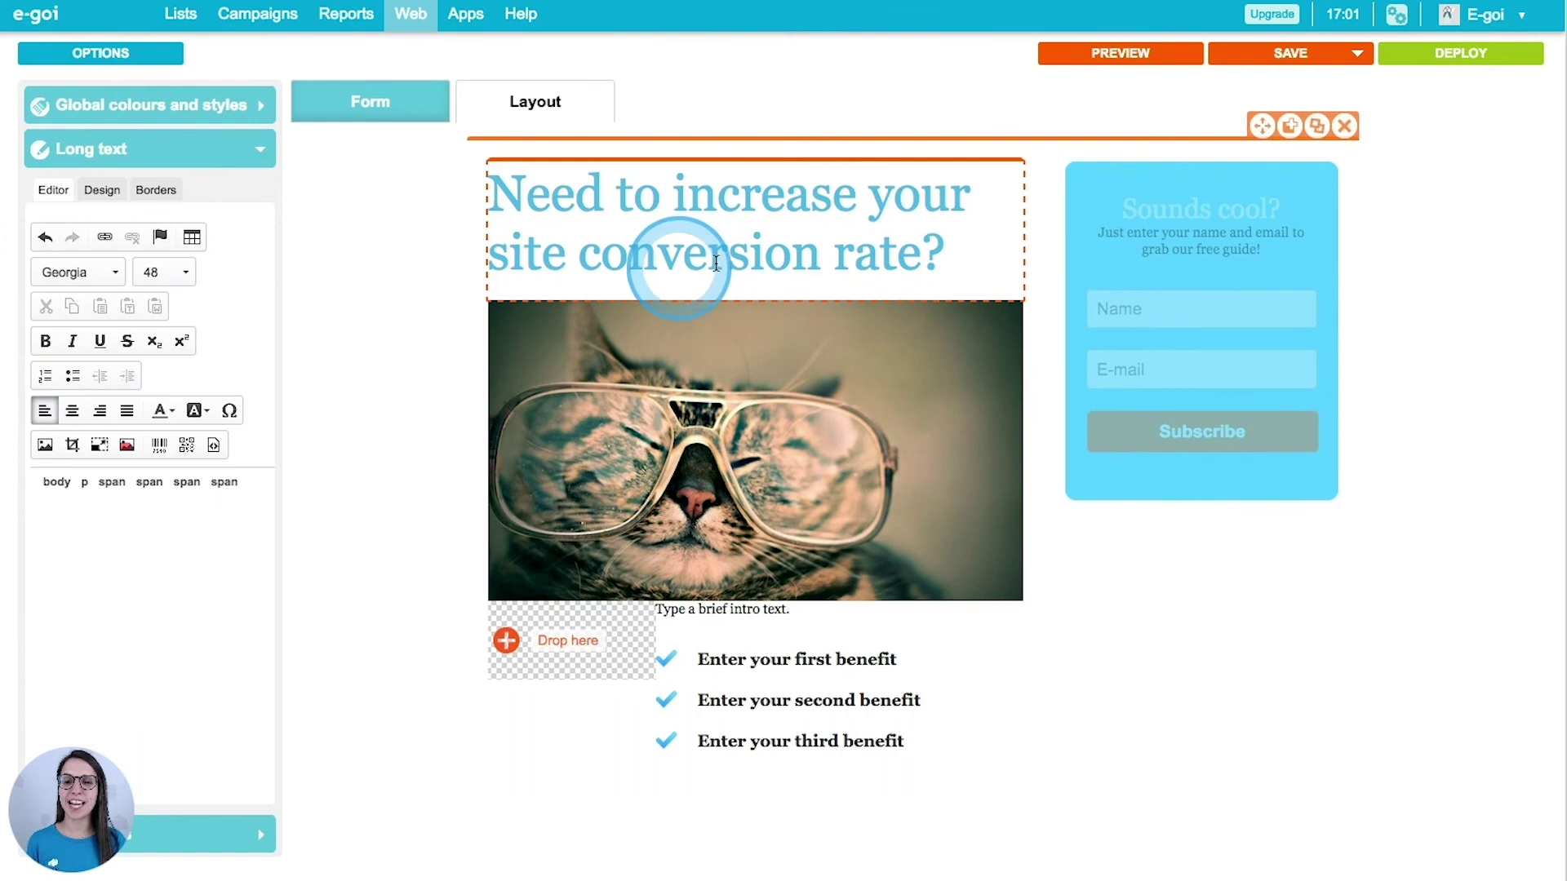
{"action": "left_click_drag", "start_coordinate": [980, 245], "coordinate": [488, 178]}
{"action": "left_click", "coordinate": [115, 272]}
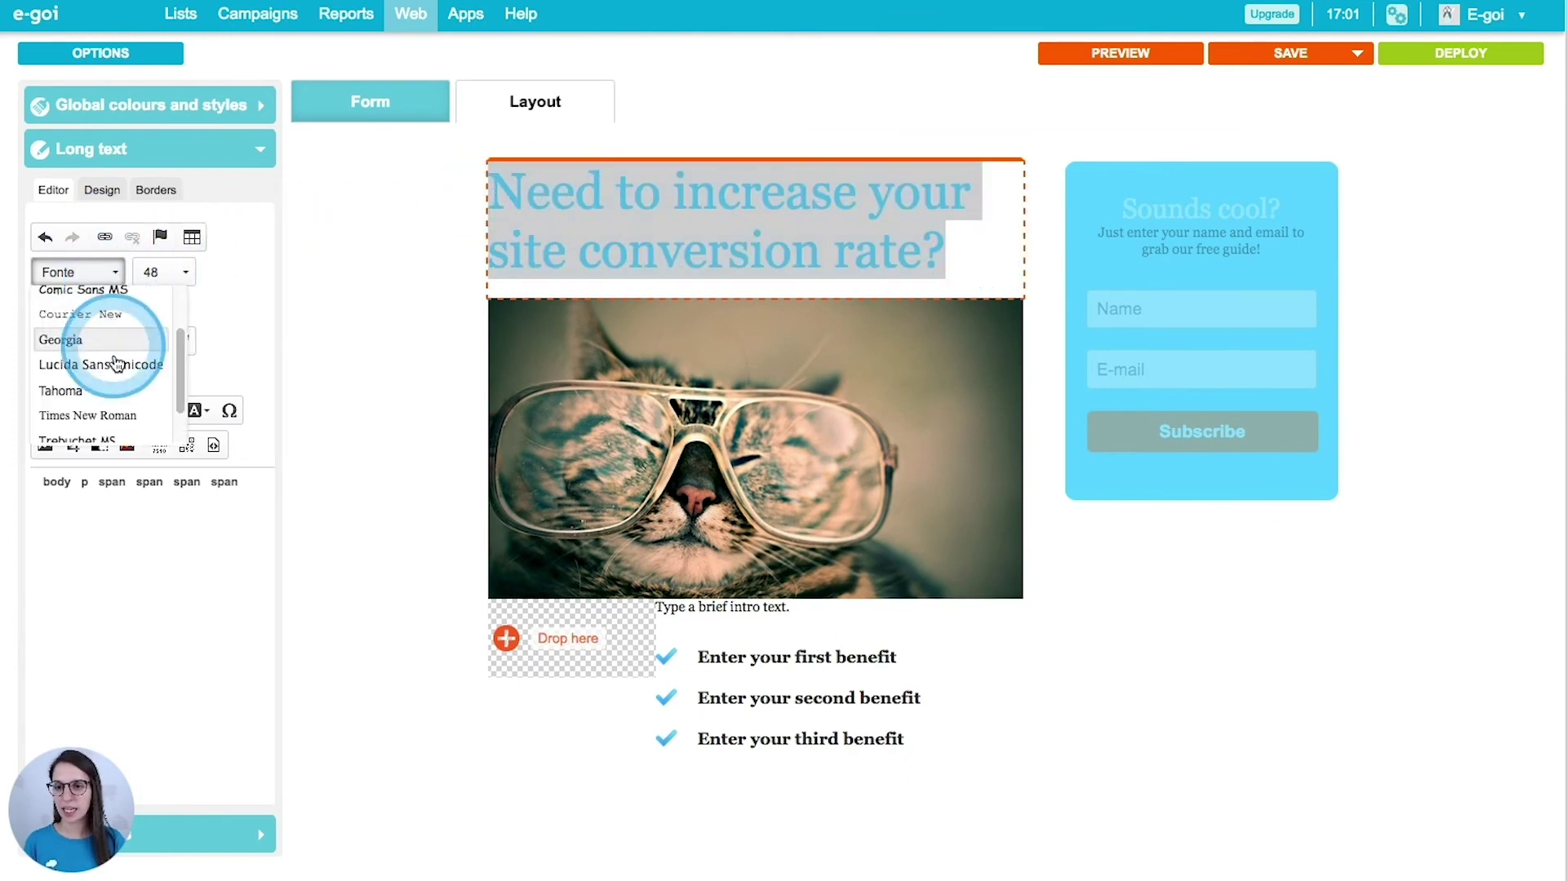
{"action": "left_click", "coordinate": [124, 364]}
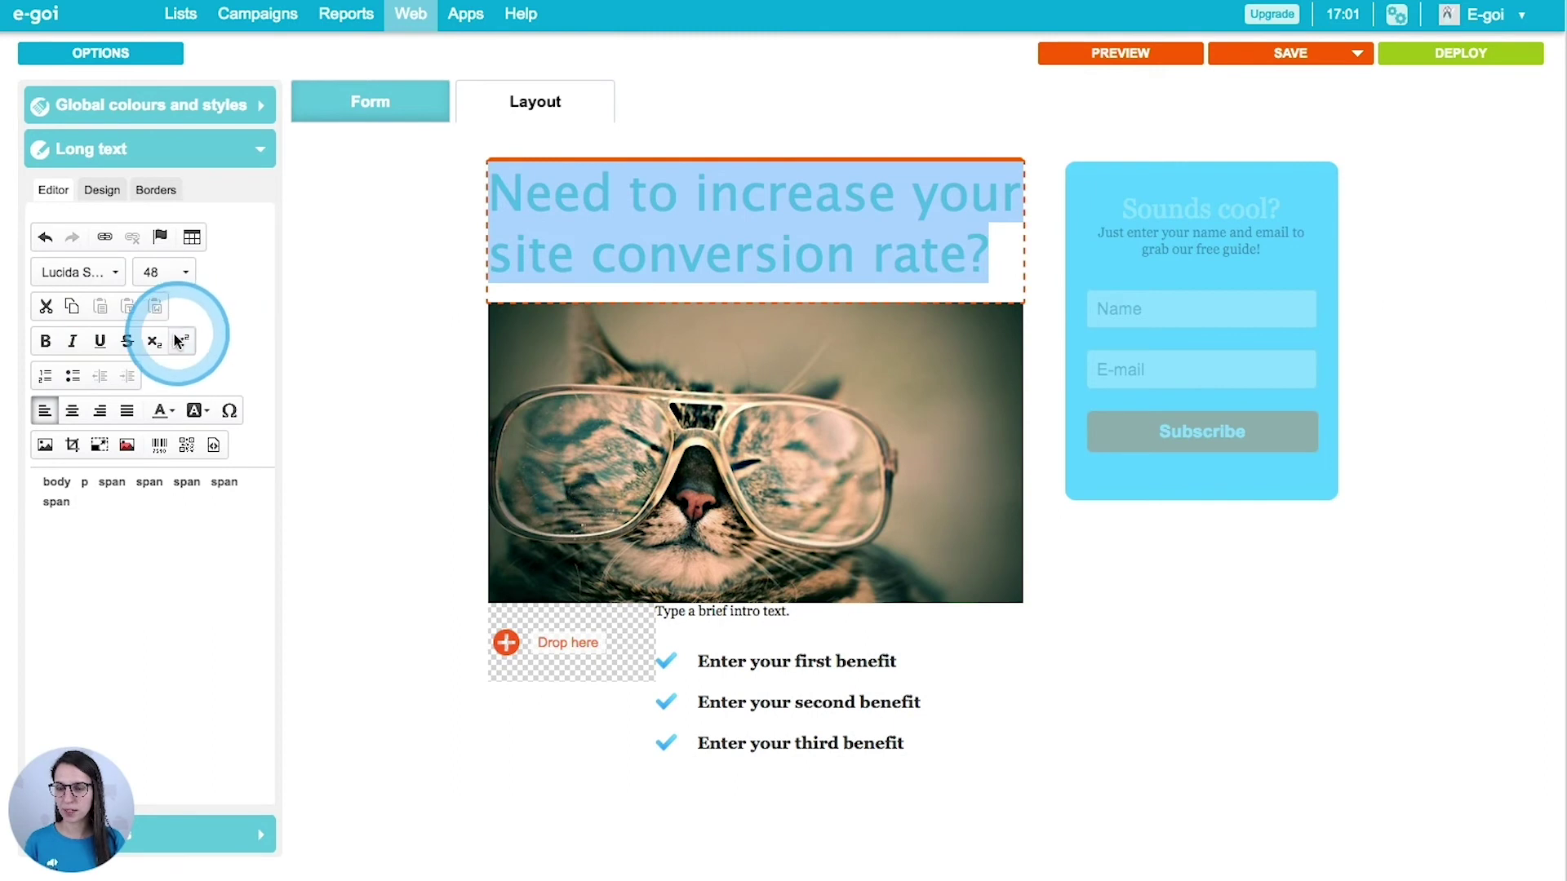
{"action": "left_click", "coordinate": [102, 190]}
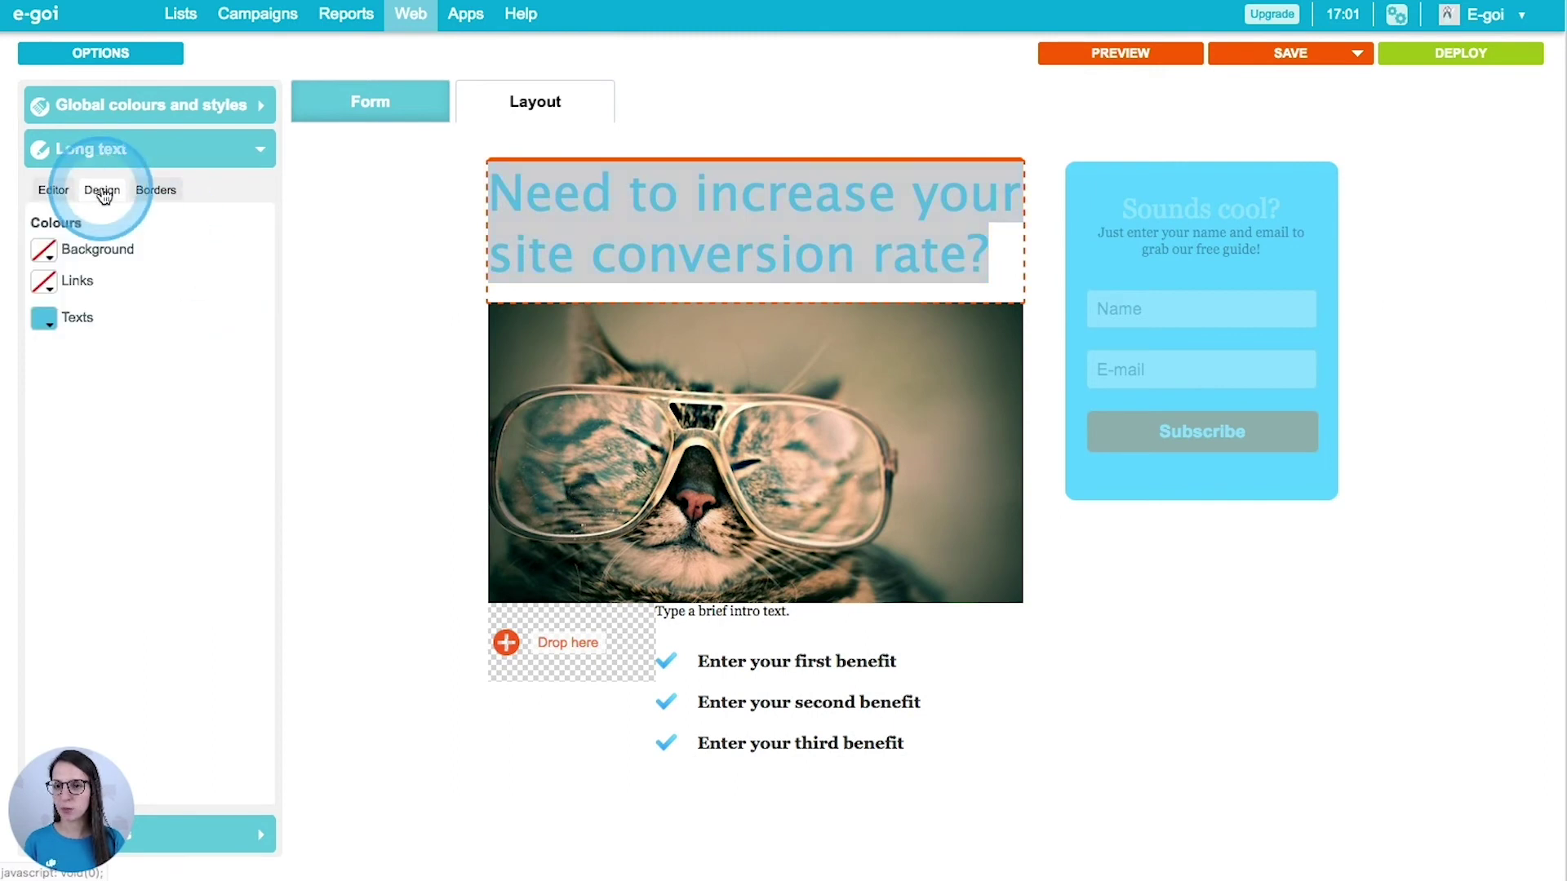
{"action": "left_click", "coordinate": [44, 319]}
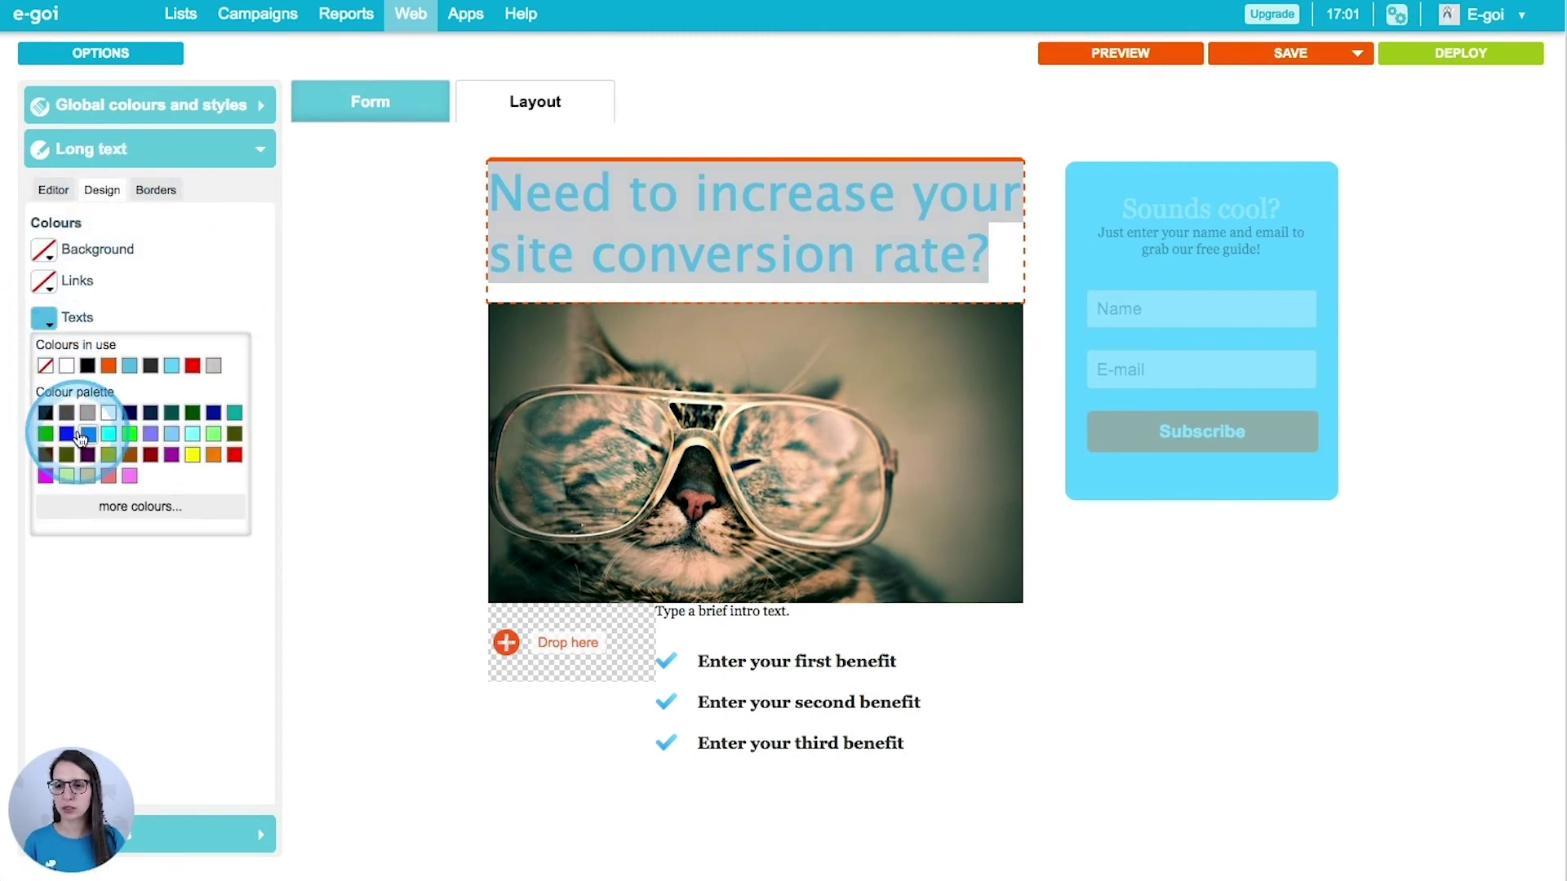
{"action": "left_click", "coordinate": [87, 435]}
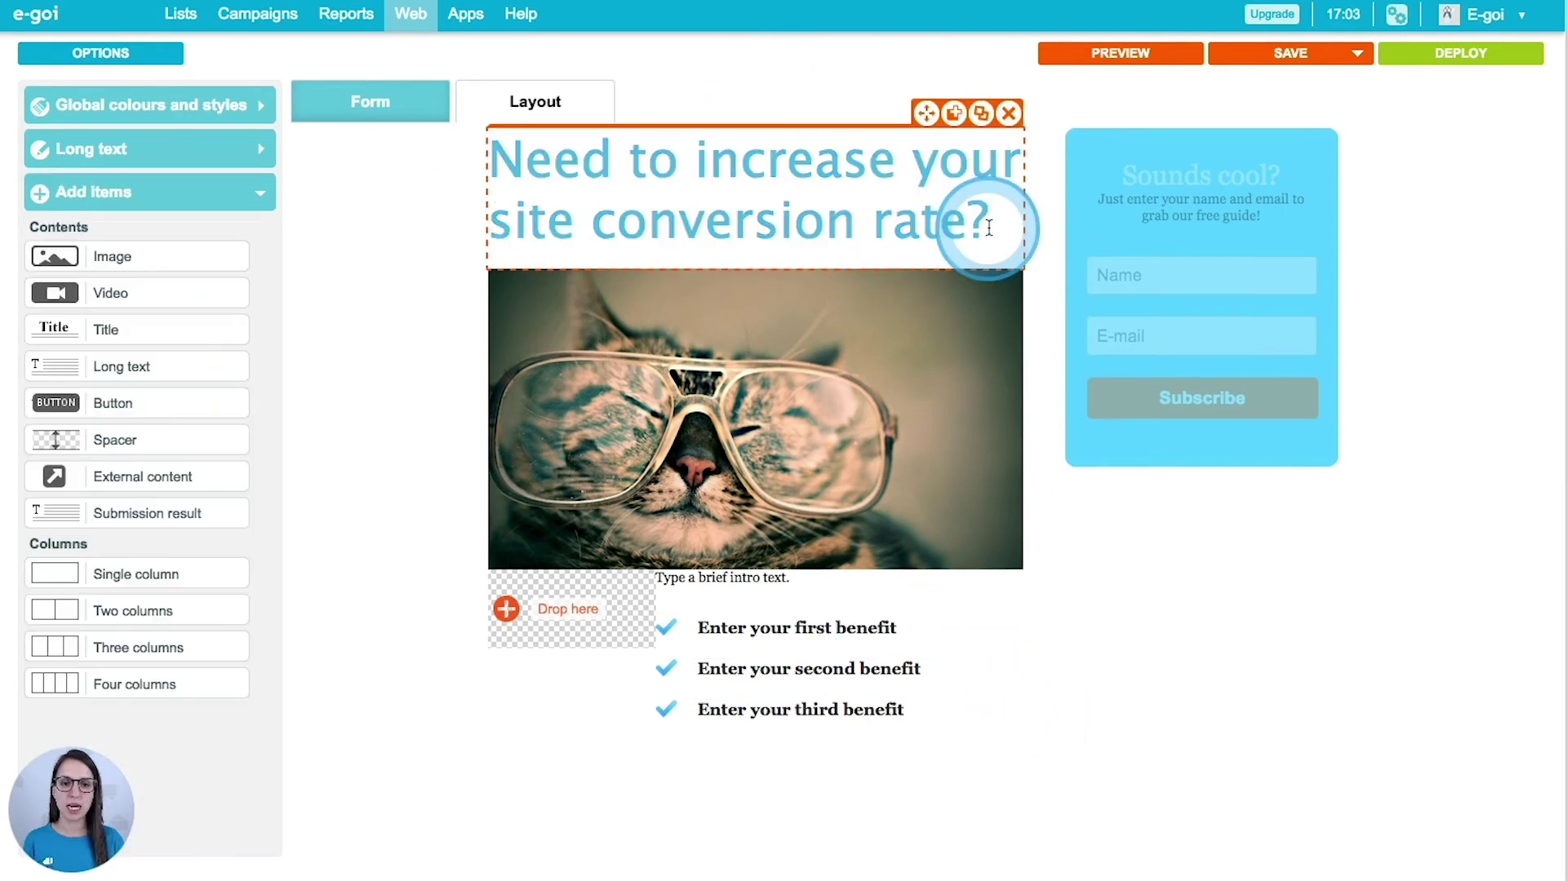
- Change the headline text to 'The most beautiful glasses are here!'
{"action": "left_click_drag", "start_coordinate": [988, 228], "coordinate": [525, 164]}
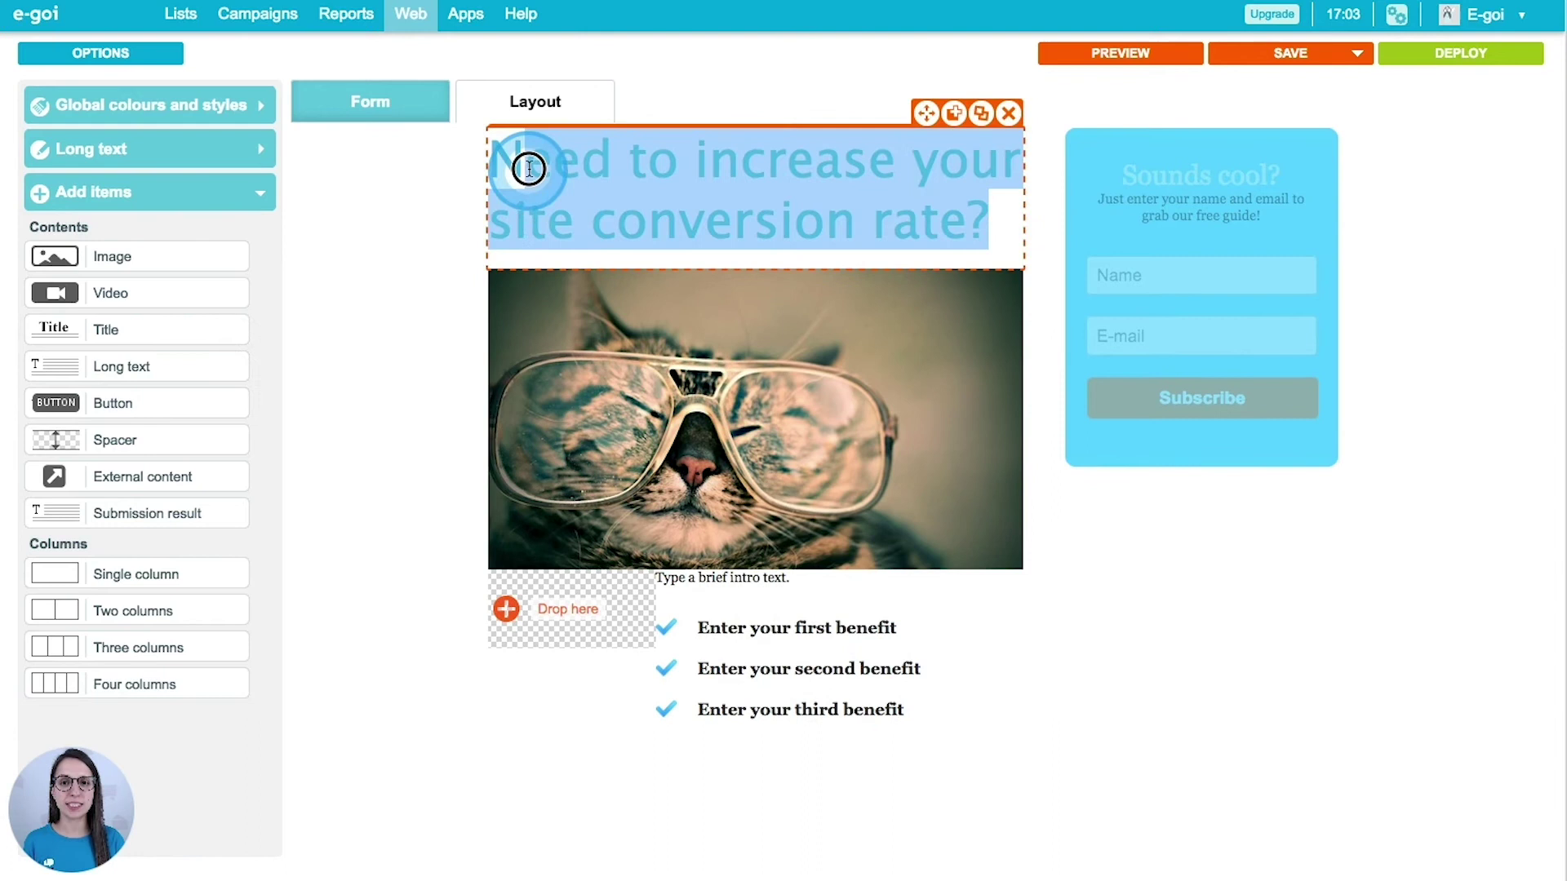
{"action": "type", "text": "N"}
{"action": "key", "text": "ctrl+z"}
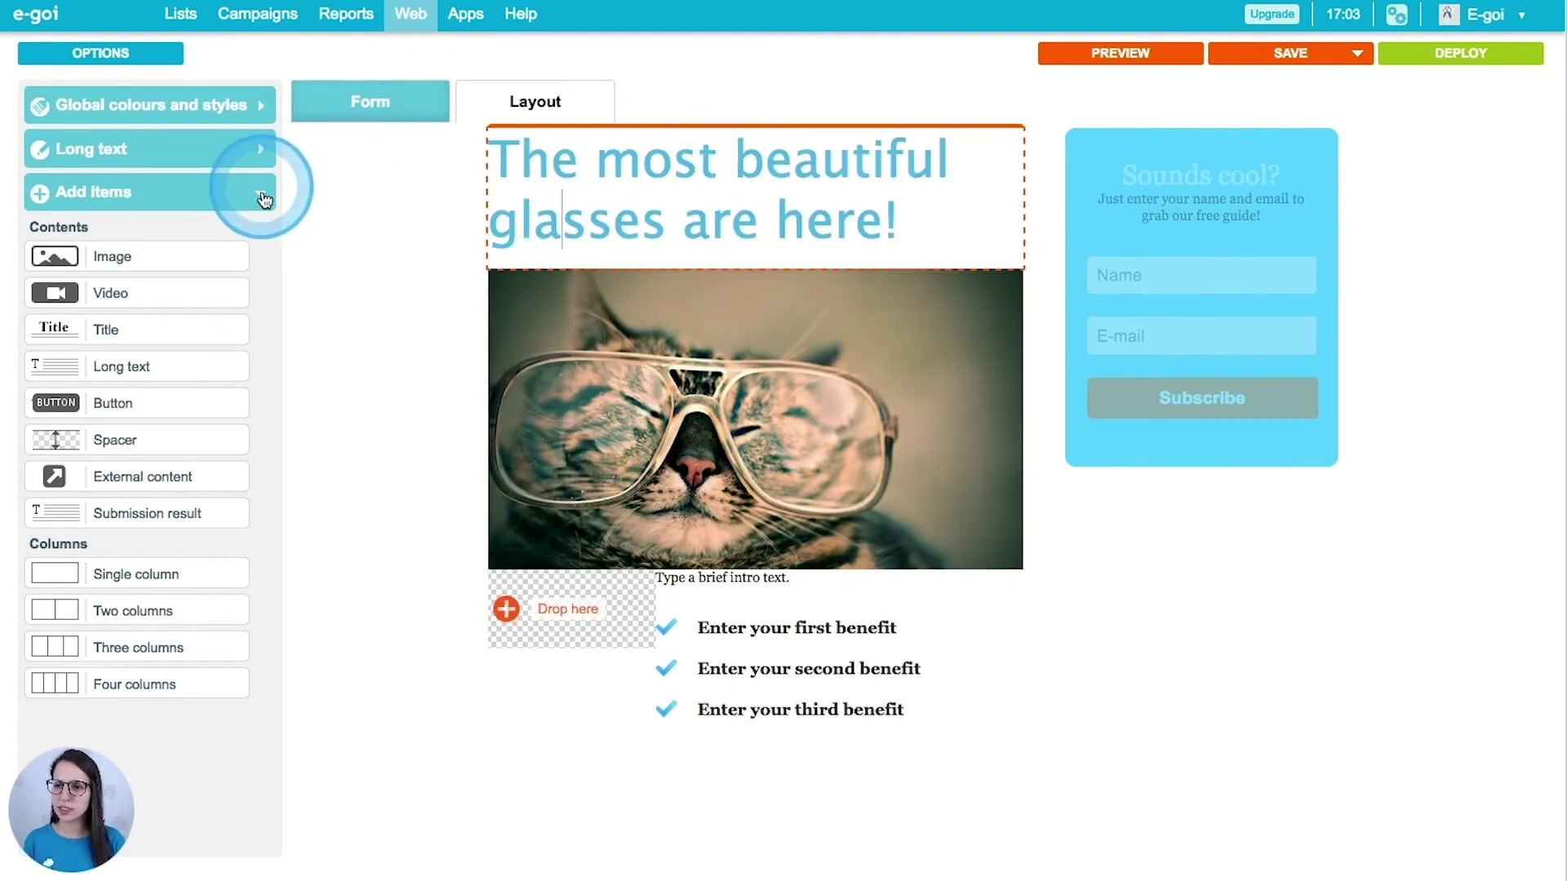
{"action": "left_click", "coordinate": [224, 148]}
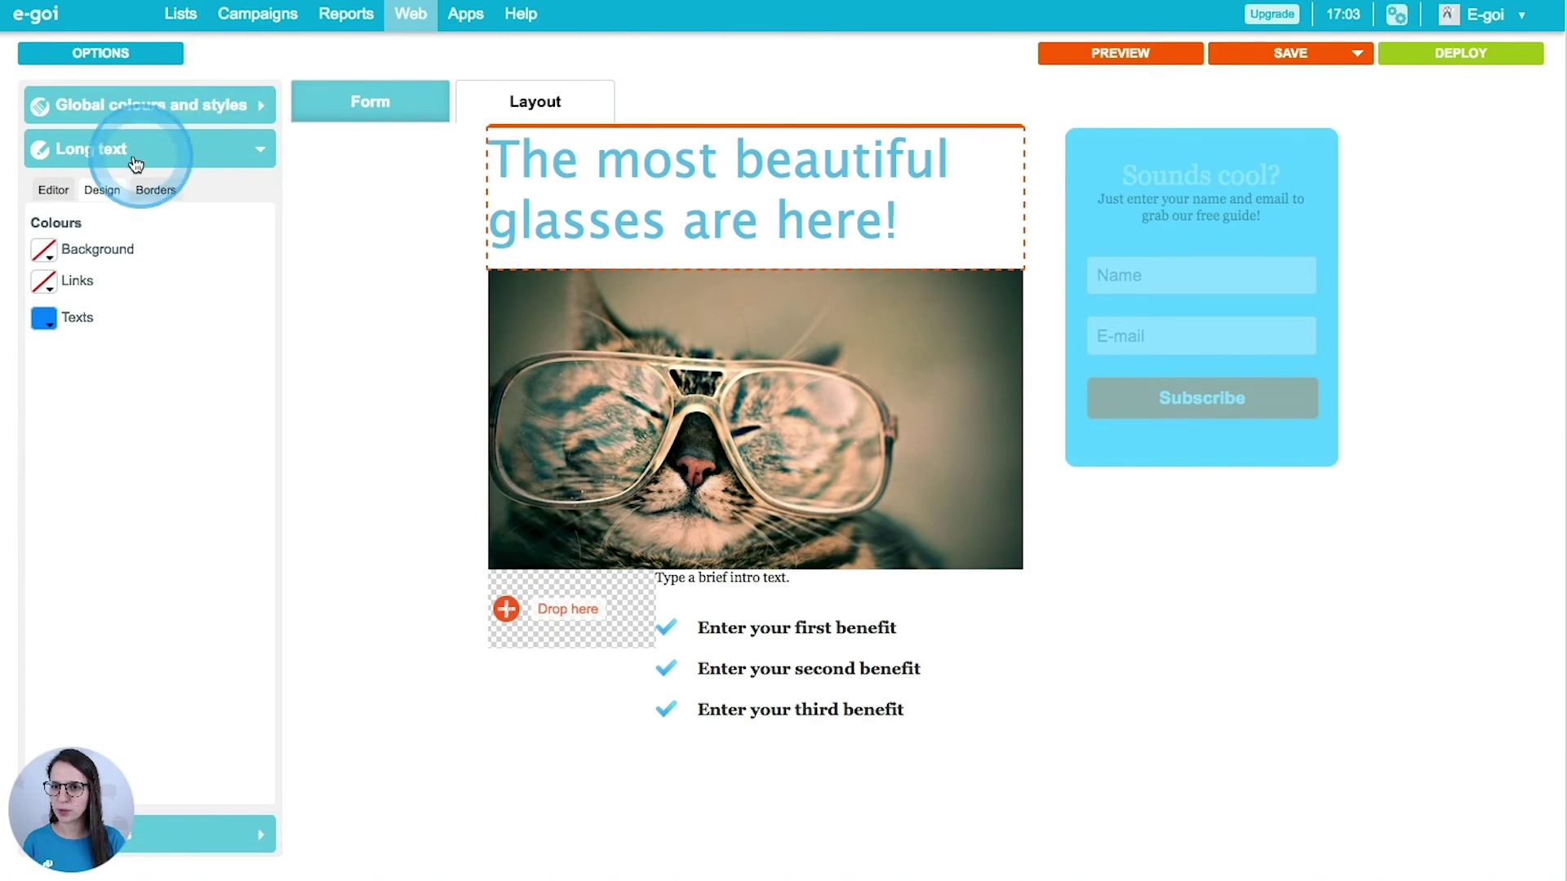
{"action": "left_click", "coordinate": [39, 196]}
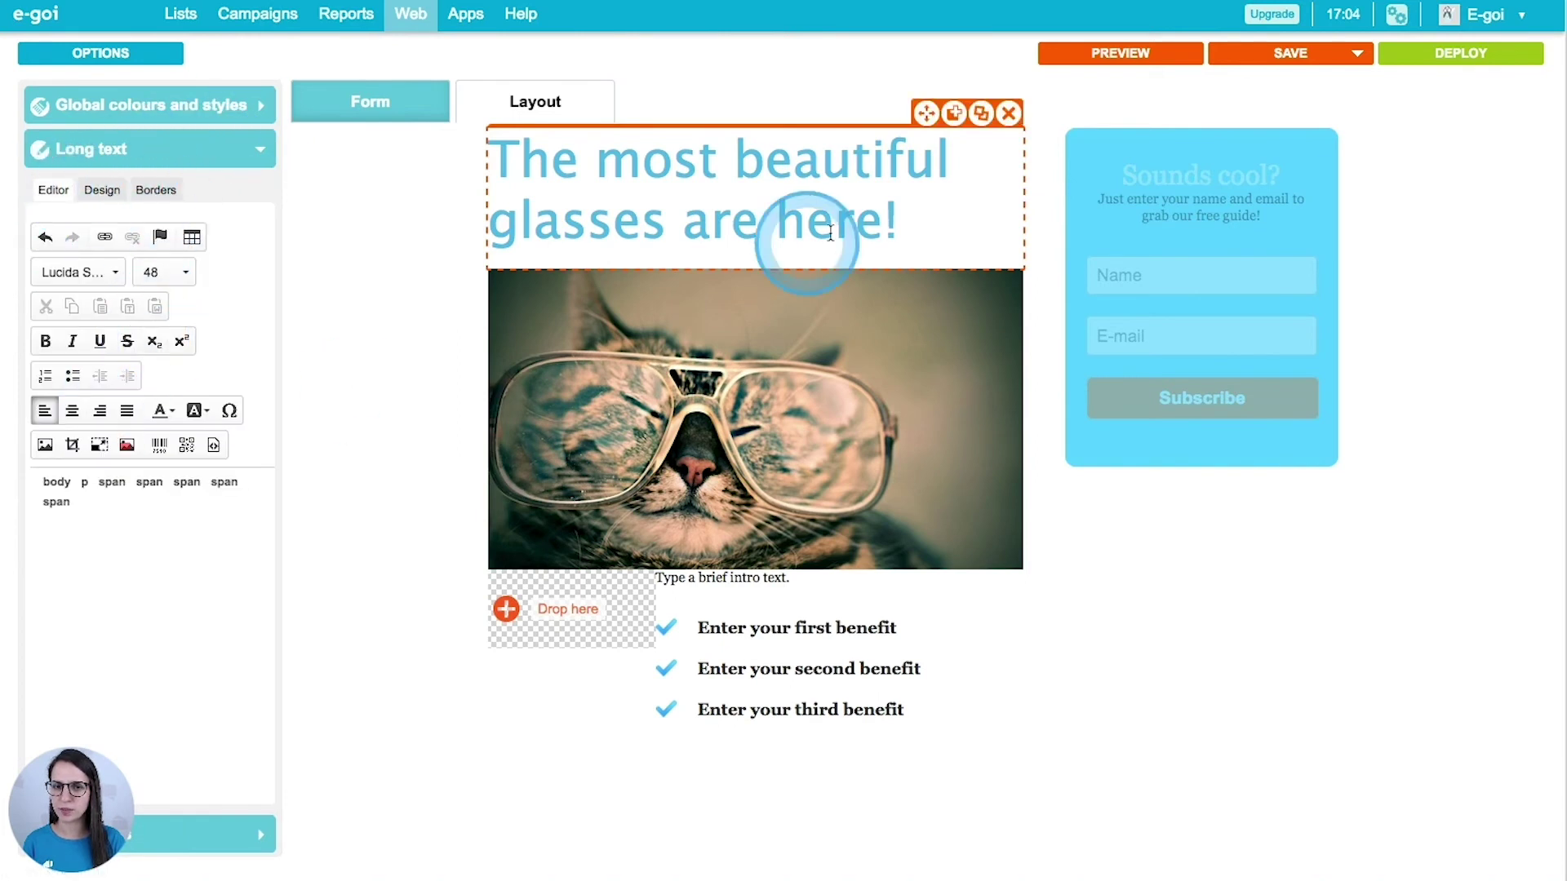
- Centre the headline and delete the intro text block
{"action": "left_click_drag", "start_coordinate": [913, 224], "coordinate": [488, 153]}
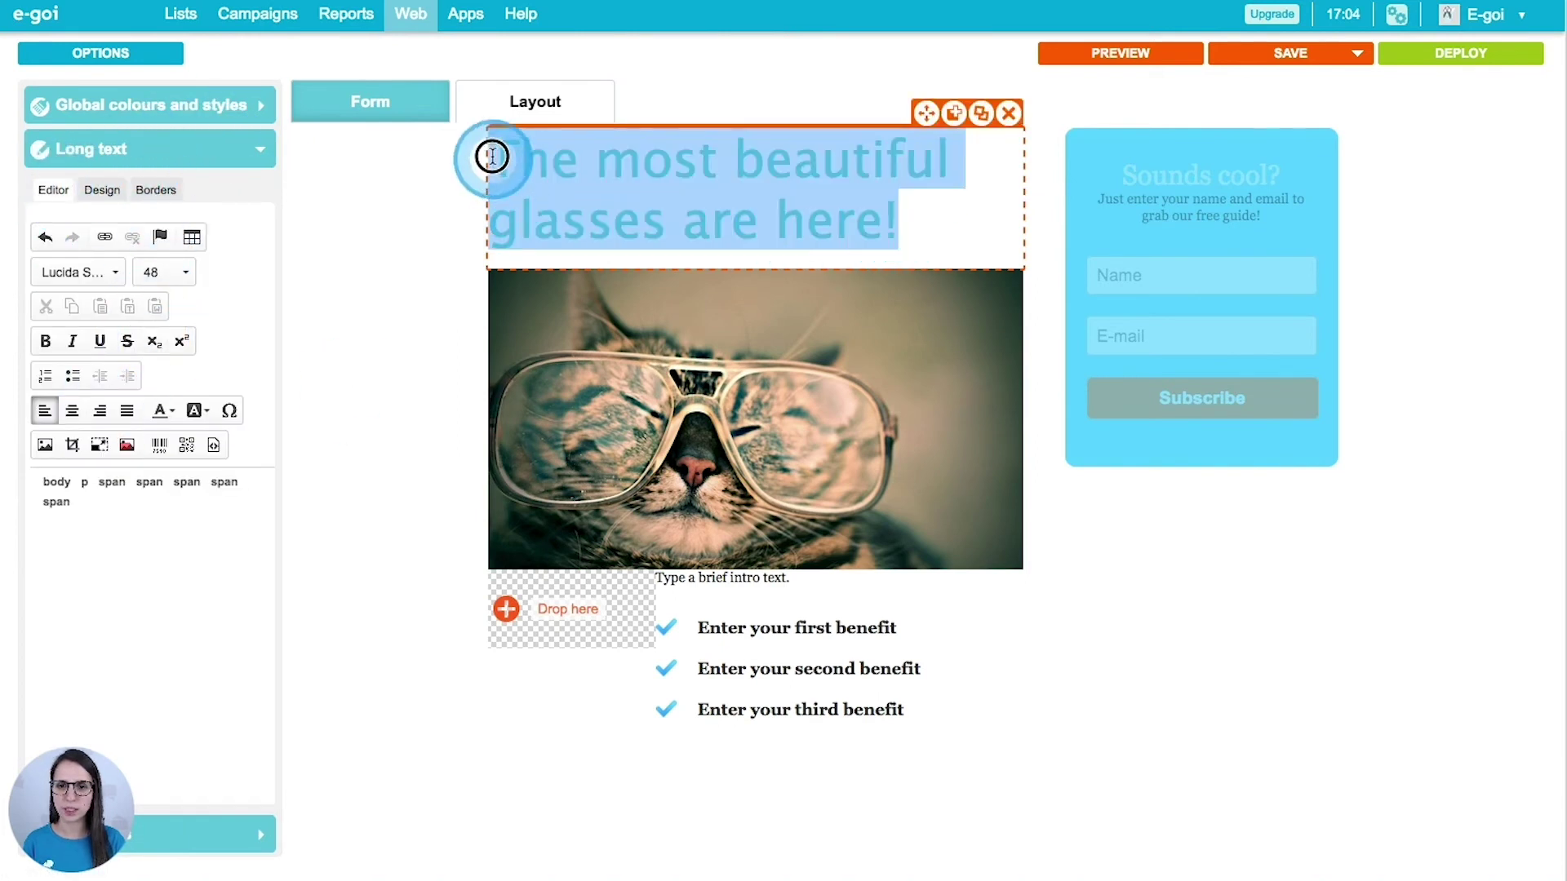
{"action": "left_click", "coordinate": [72, 411]}
{"action": "left_click", "coordinate": [840, 595]}
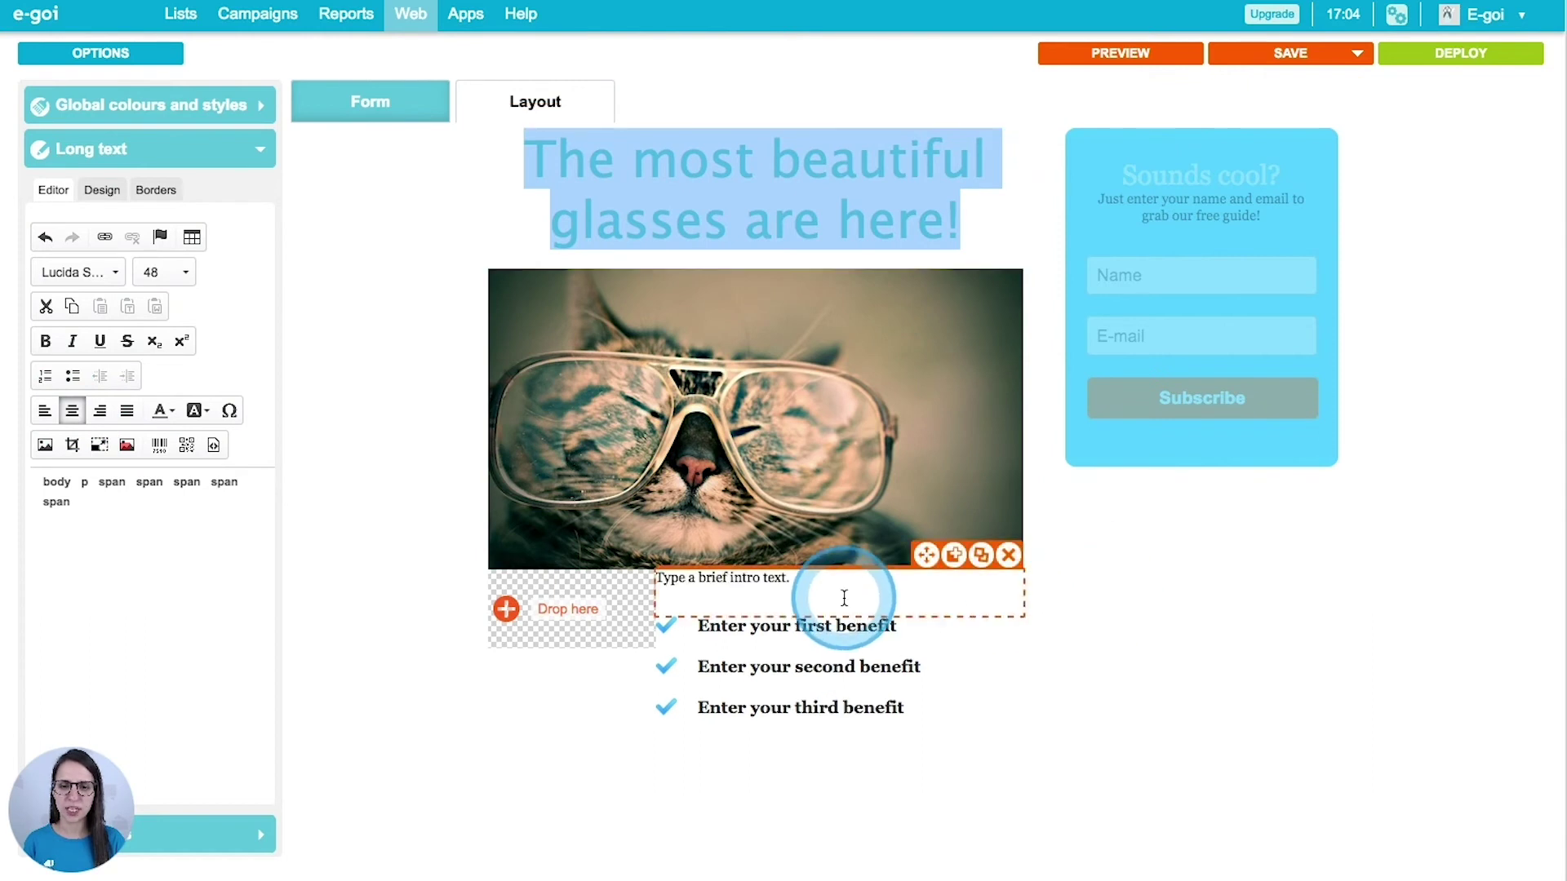
{"action": "left_click", "coordinate": [1009, 556]}
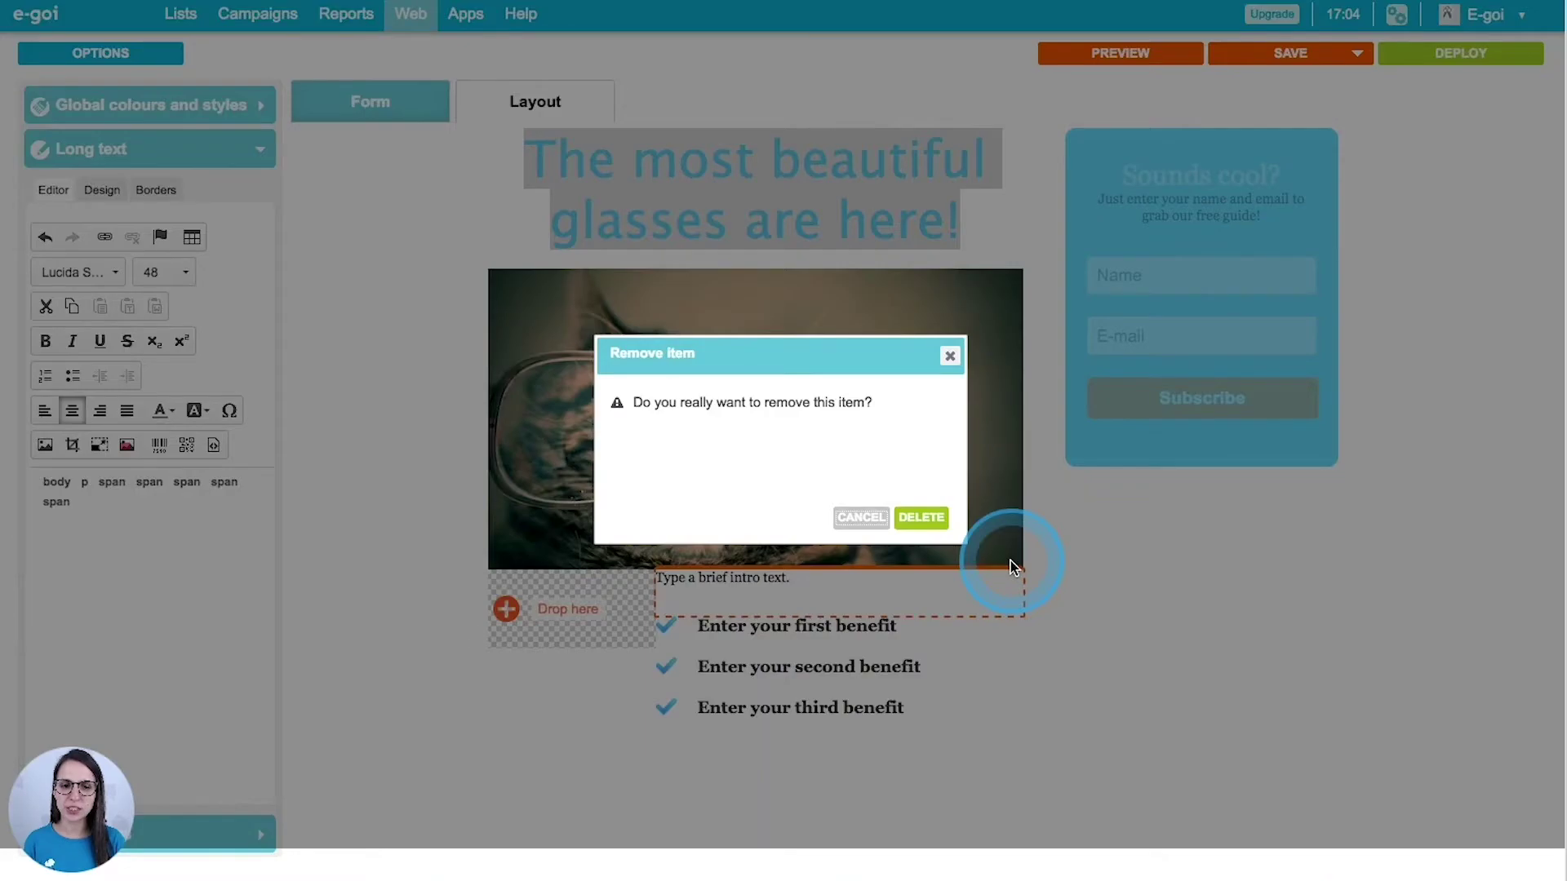
{"action": "left_click", "coordinate": [921, 519]}
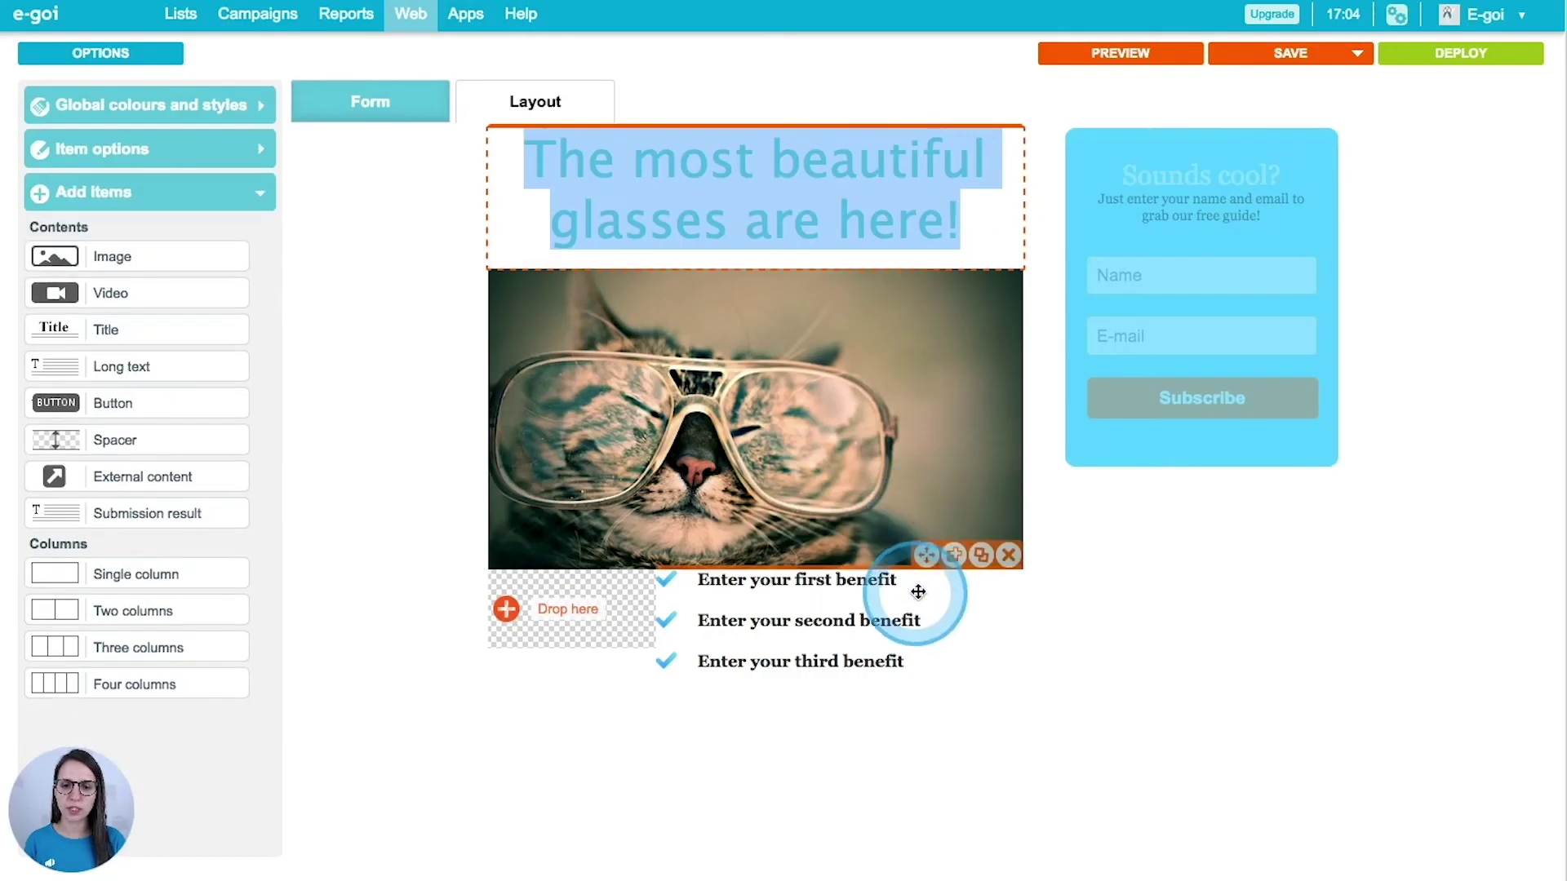
- Delete the benefit items, leaving empty rows below the cat photo
{"action": "left_click", "coordinate": [1008, 554]}
{"action": "left_click", "coordinate": [921, 518]}
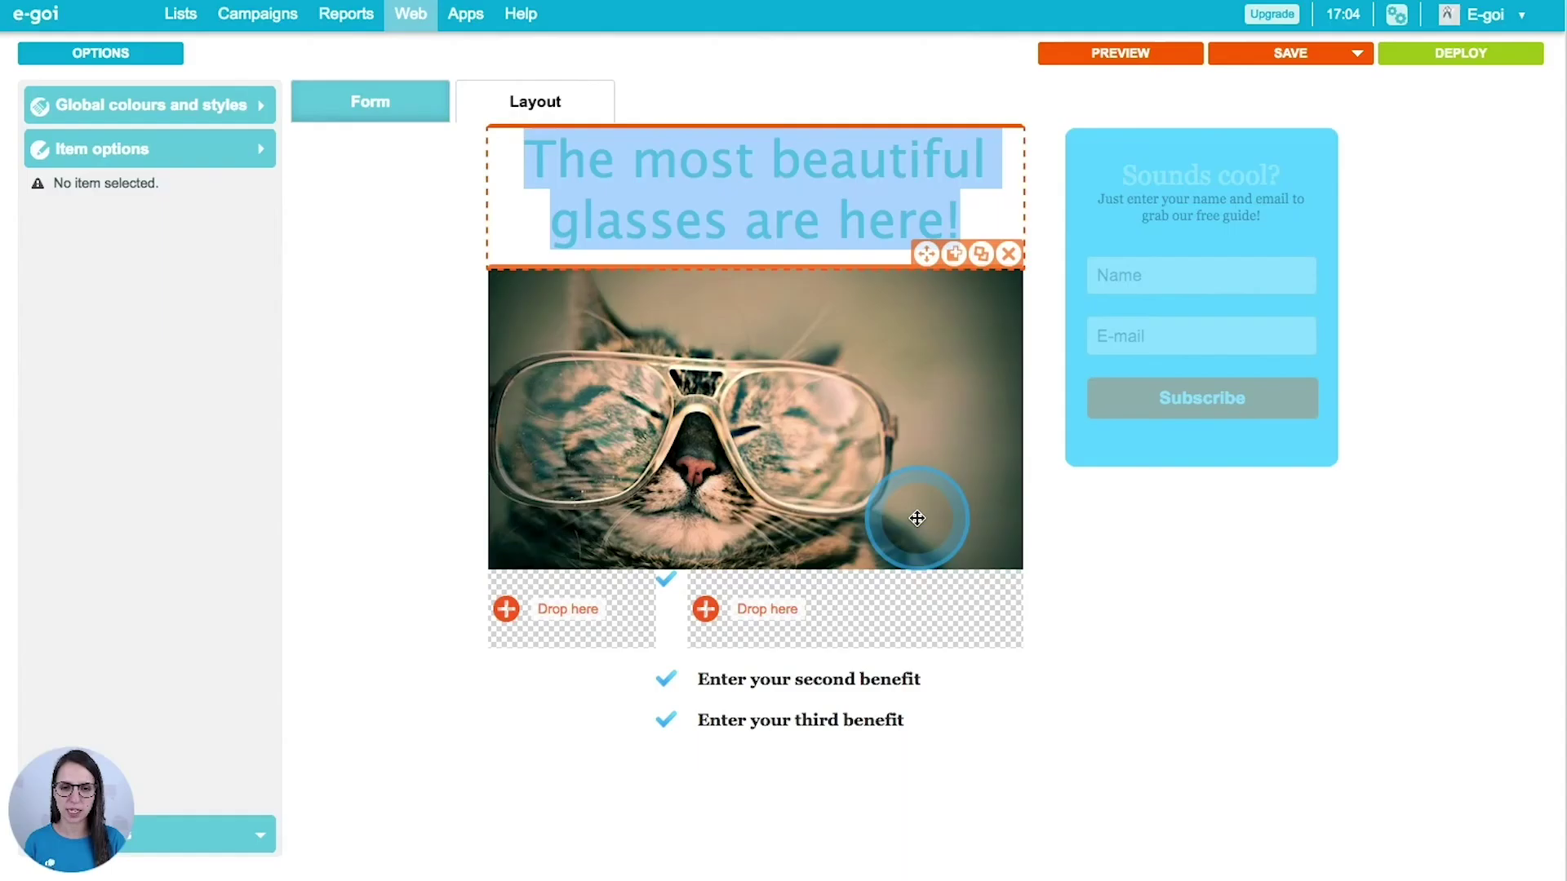
{"action": "left_click", "coordinate": [1483, 548]}
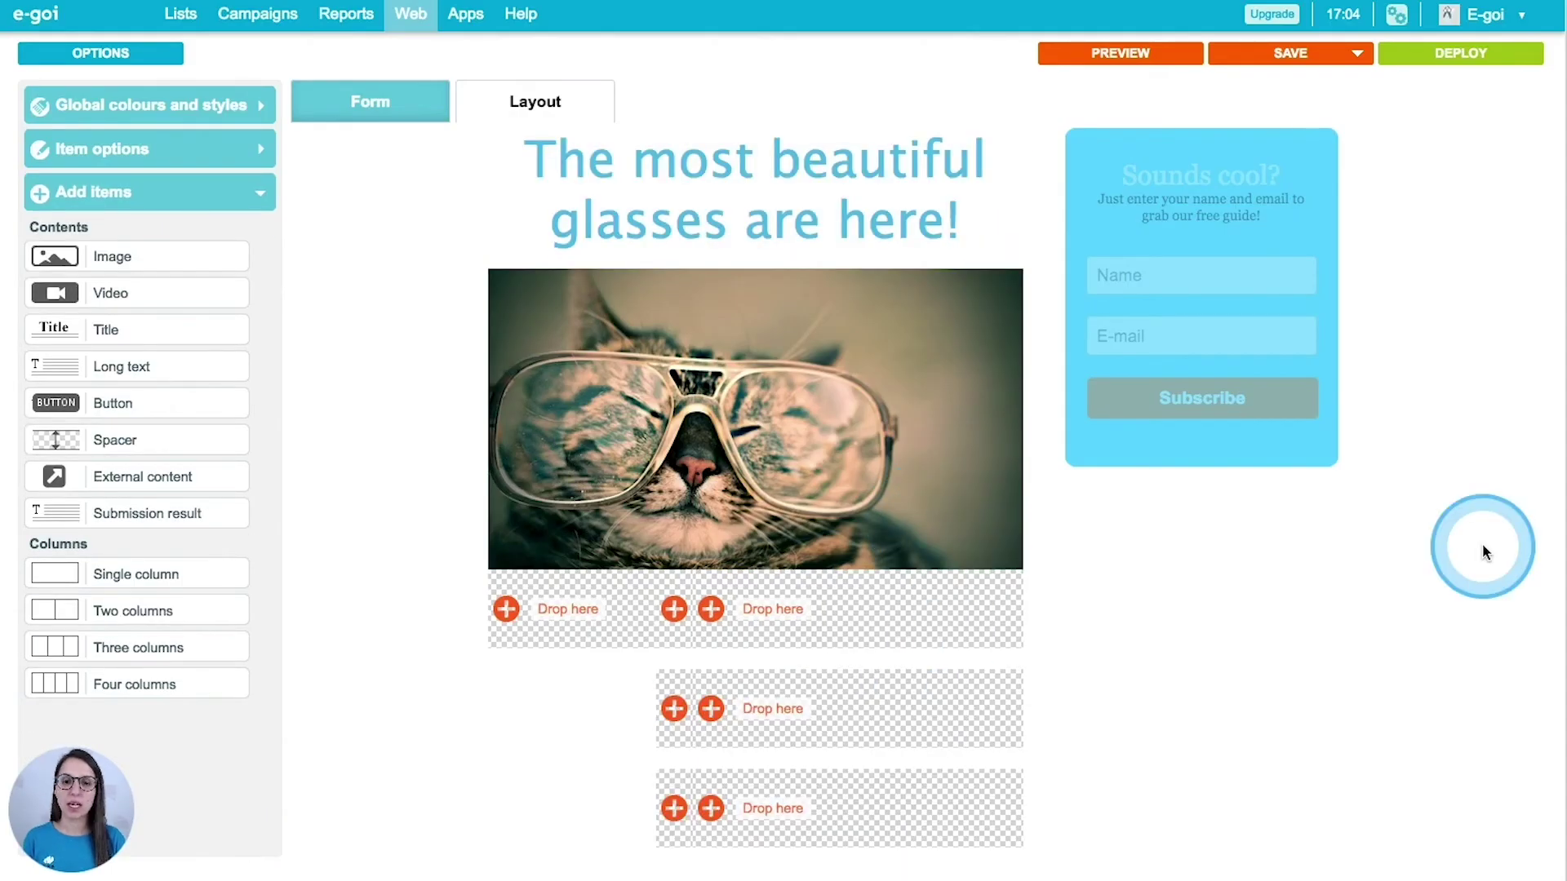
{"action": "left_click", "coordinate": [818, 239]}
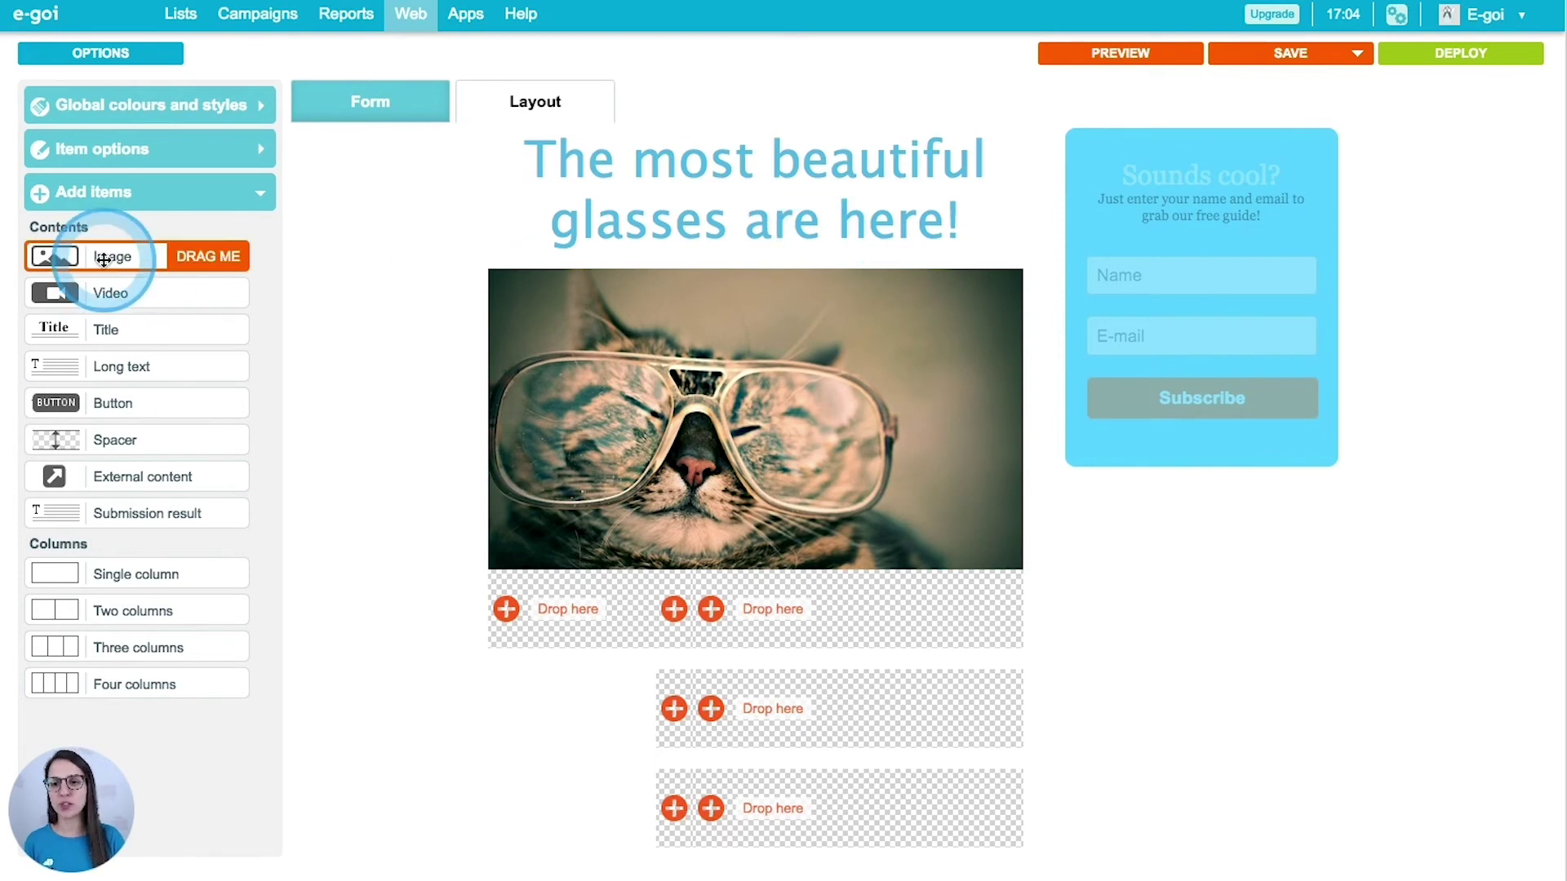
{"action": "left_click", "coordinate": [229, 153]}
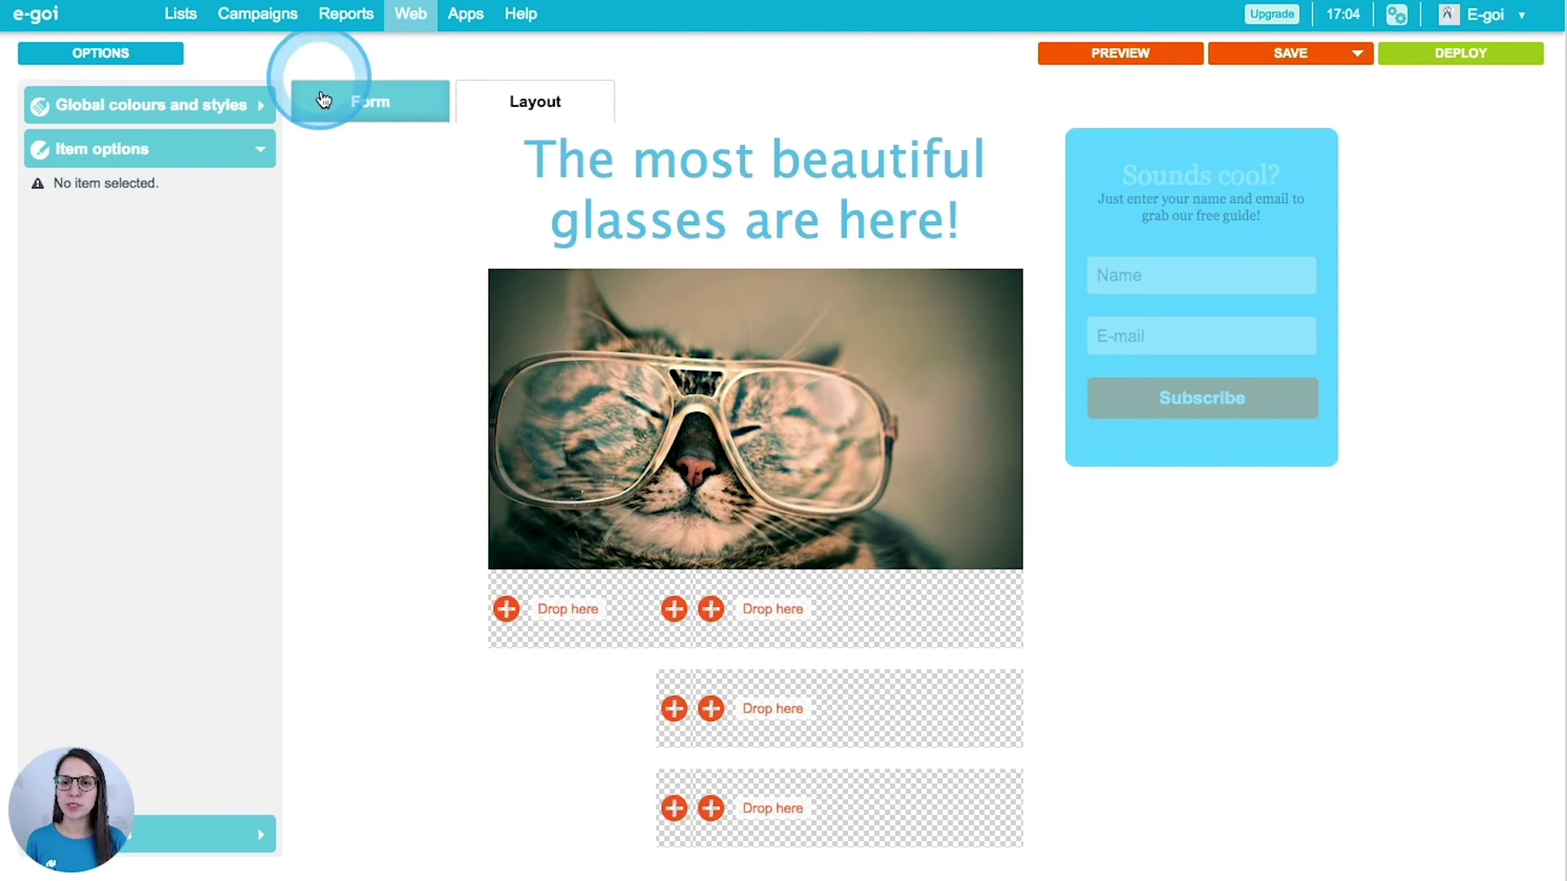
- Add a language selector between E-mail and Subscribe labelled 'Please, select your language'
{"action": "left_click", "coordinate": [364, 105]}
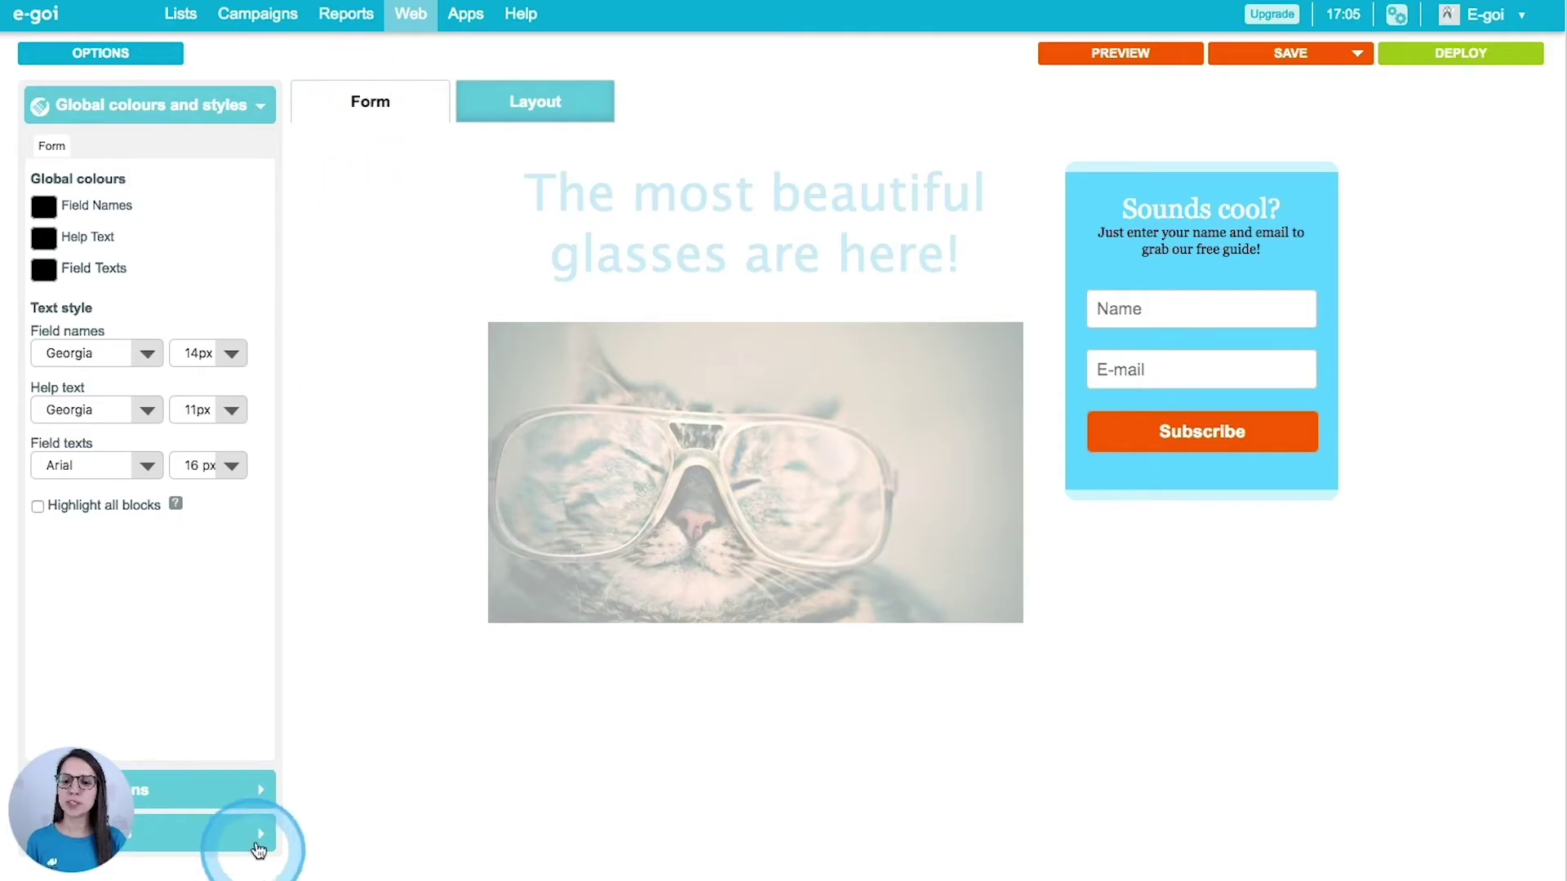
{"action": "left_click", "coordinate": [252, 790]}
{"action": "left_click", "coordinate": [247, 831]}
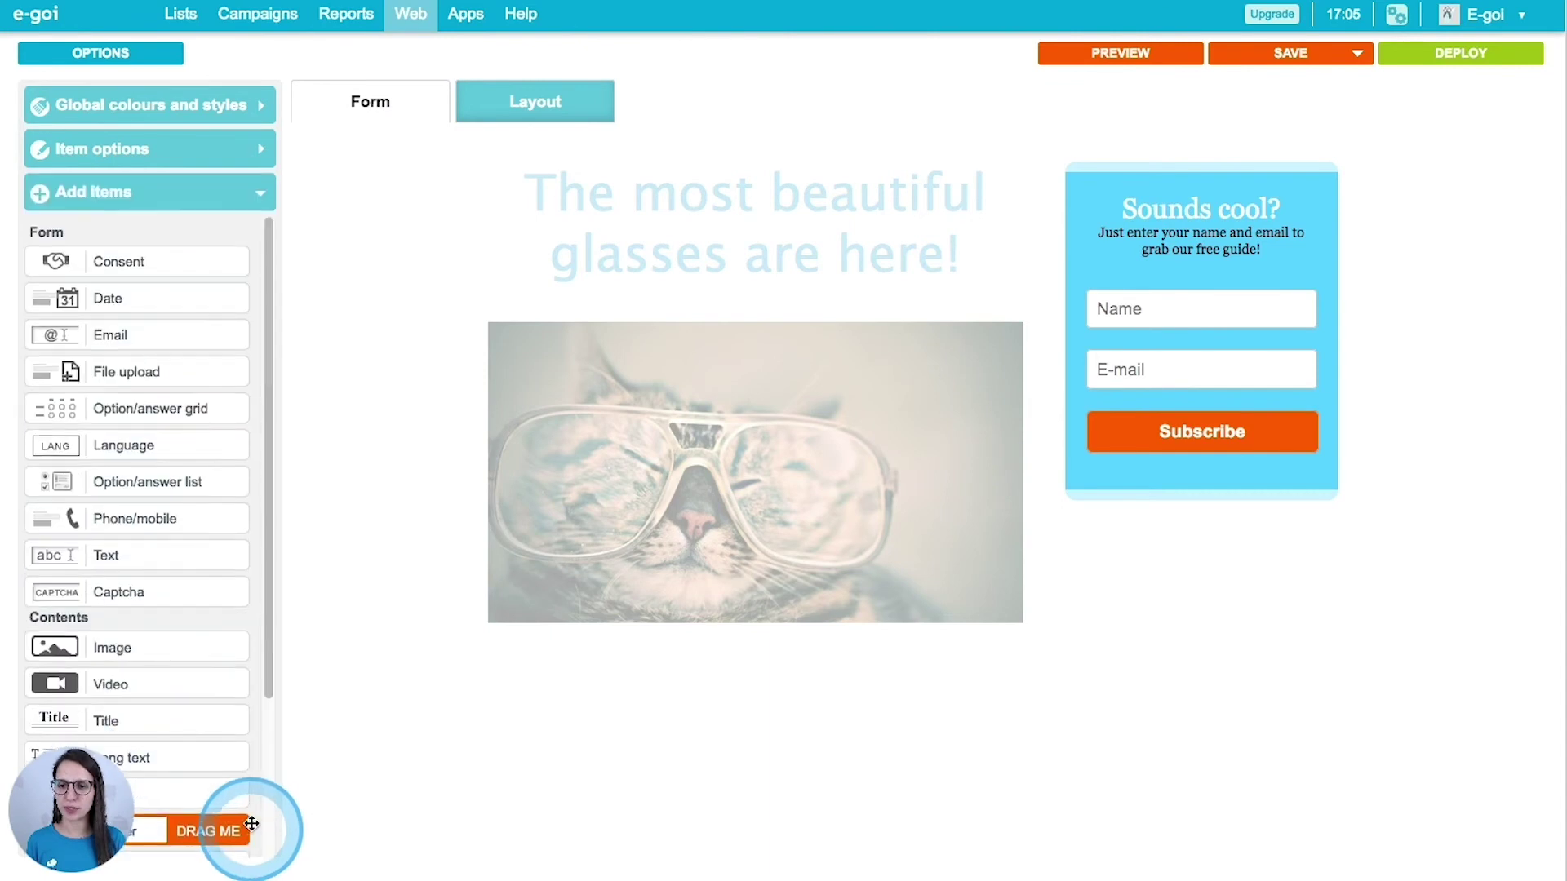
{"action": "scroll", "coordinate": [200, 403], "scroll_direction": "down", "scroll_amount": 2}
{"action": "left_click_drag", "start_coordinate": [200, 402], "coordinate": [1247, 259]}
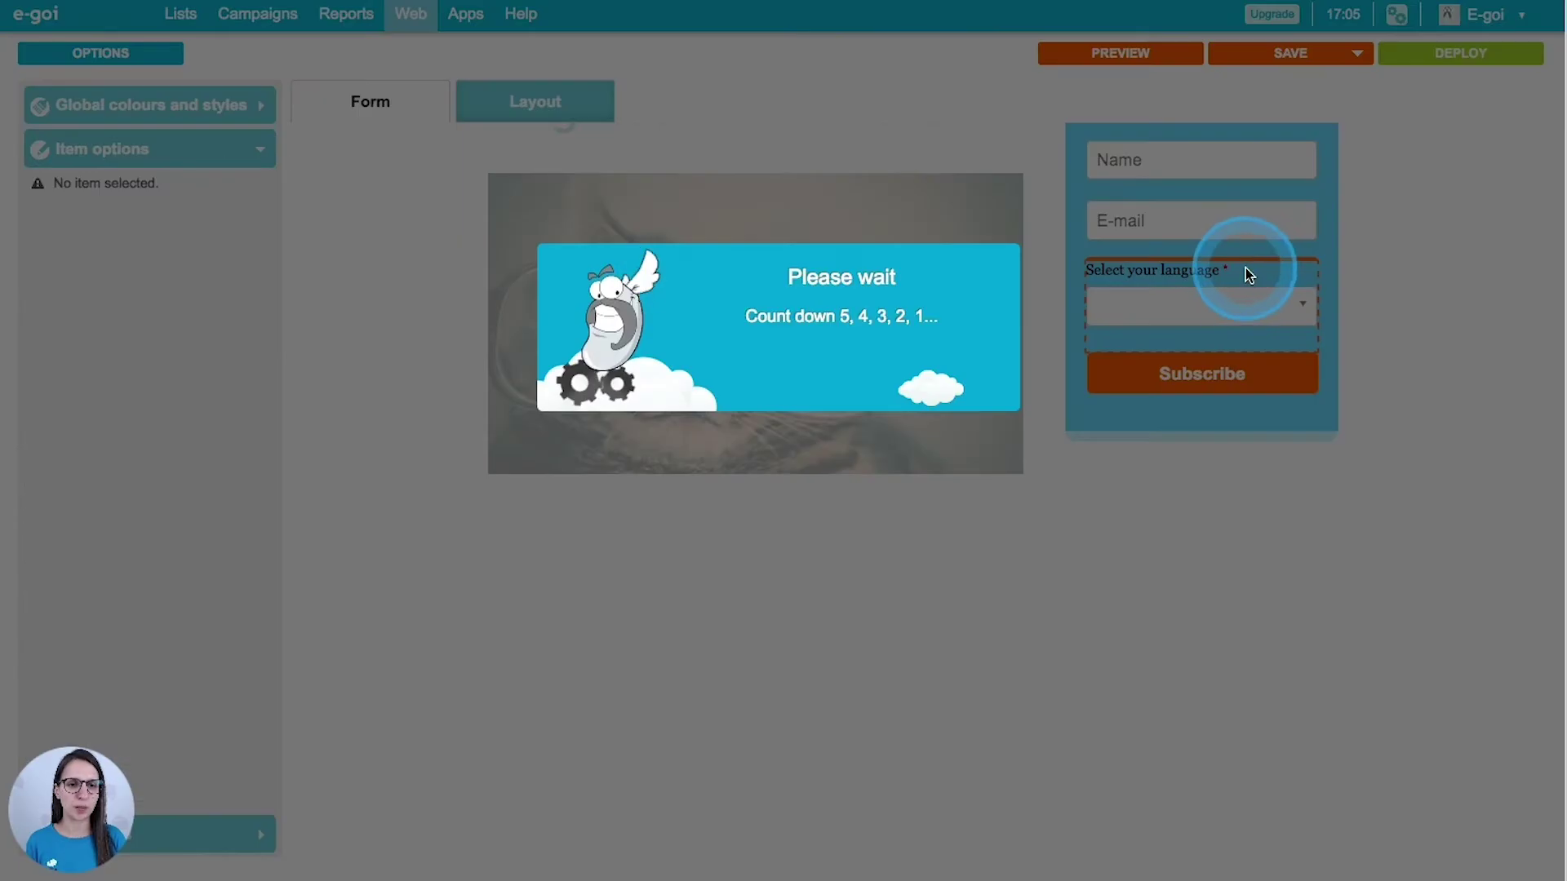
{"action": "left_click", "coordinate": [188, 363]}
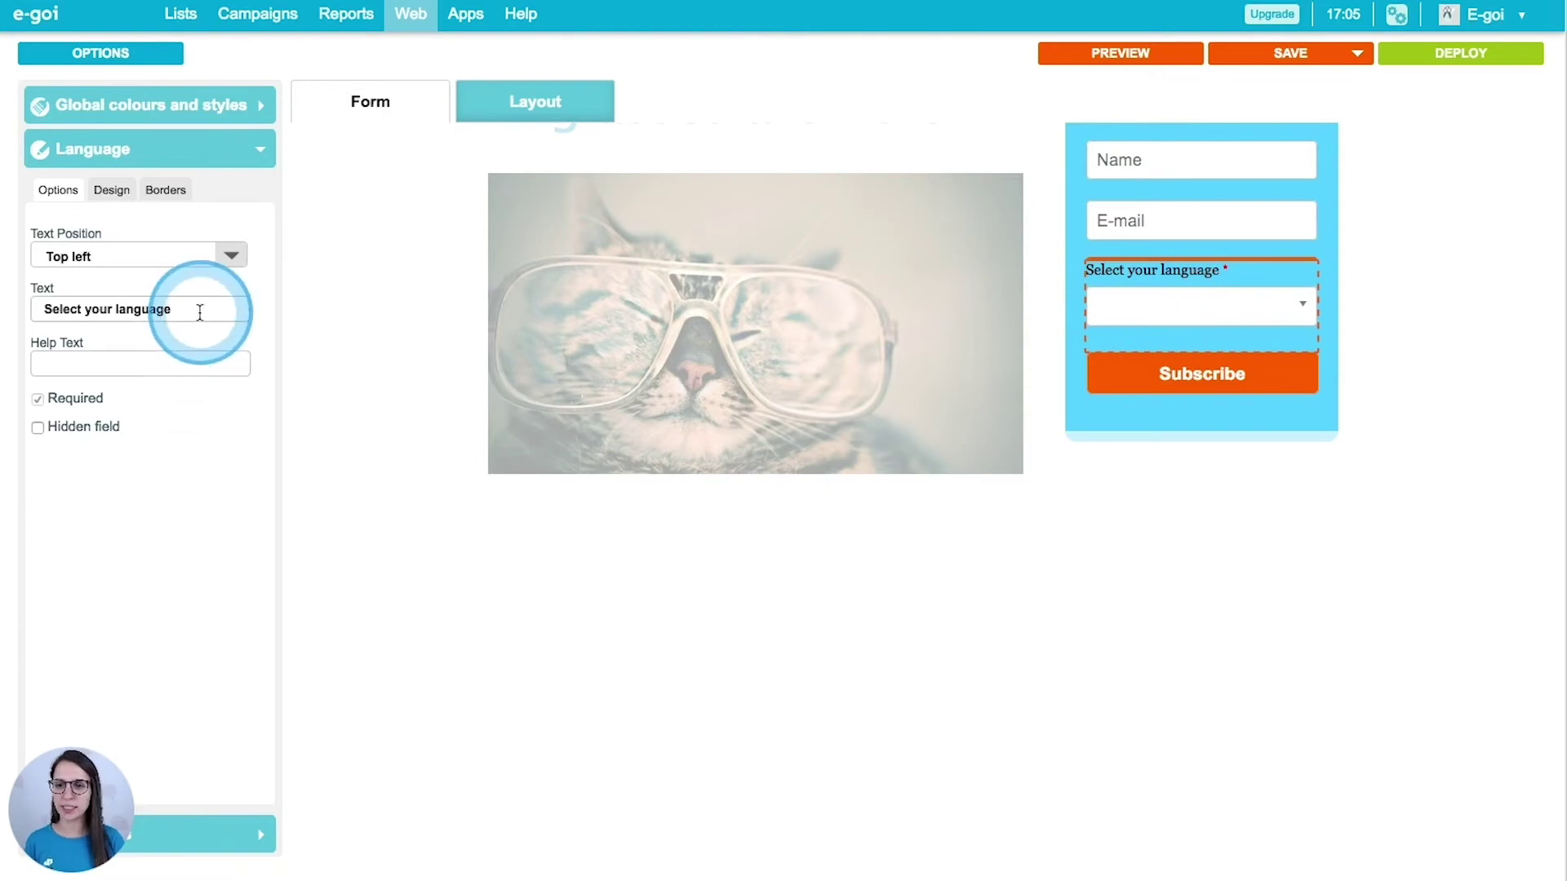
{"action": "left_click", "coordinate": [78, 318]}
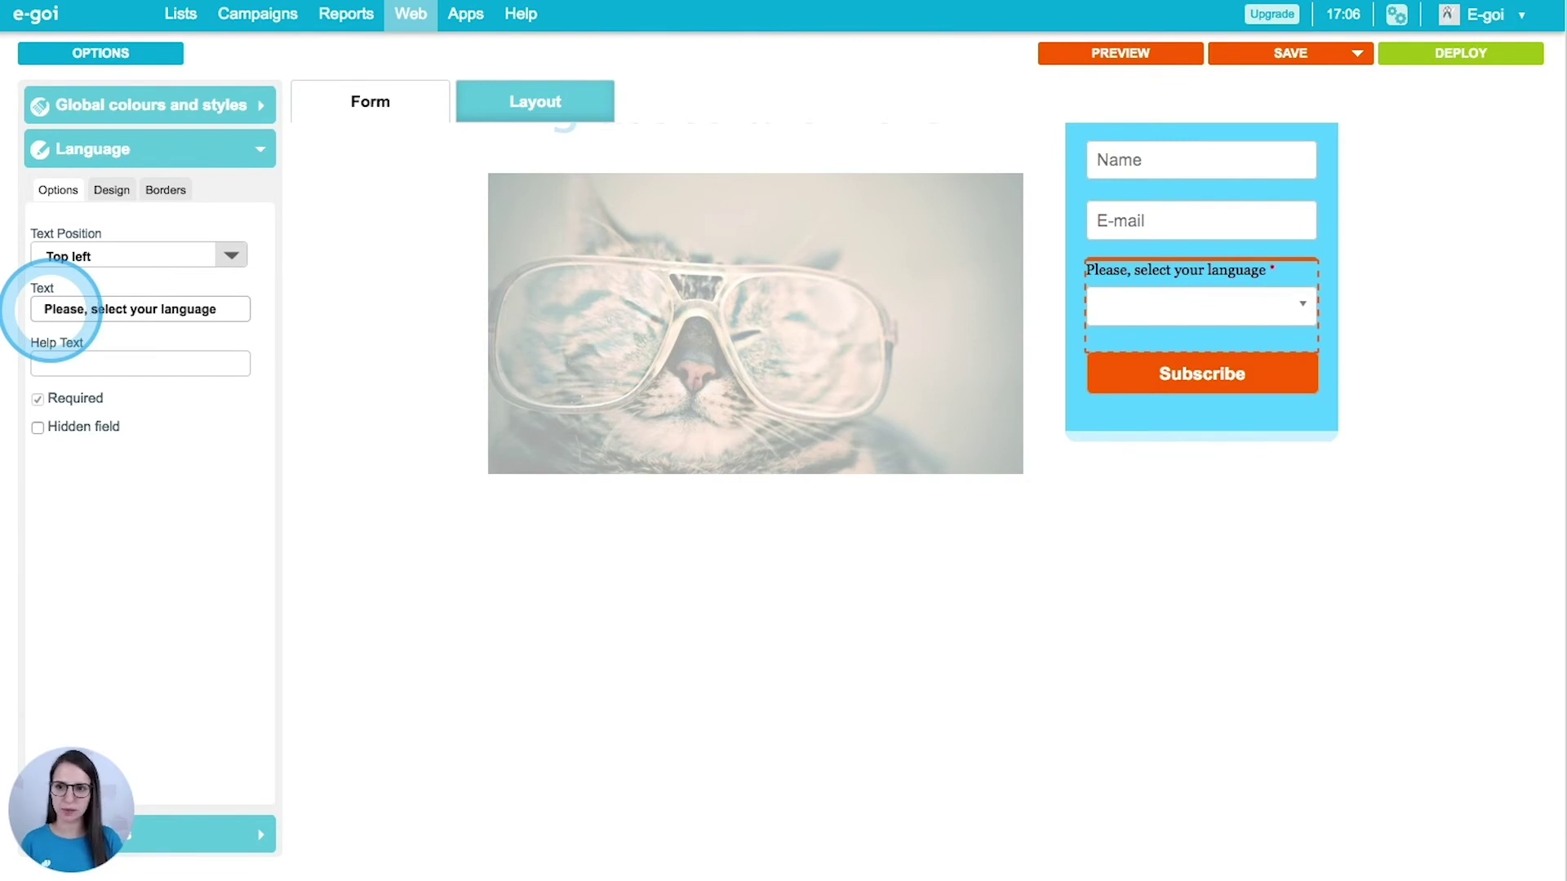
{"action": "left_click", "coordinate": [161, 307]}
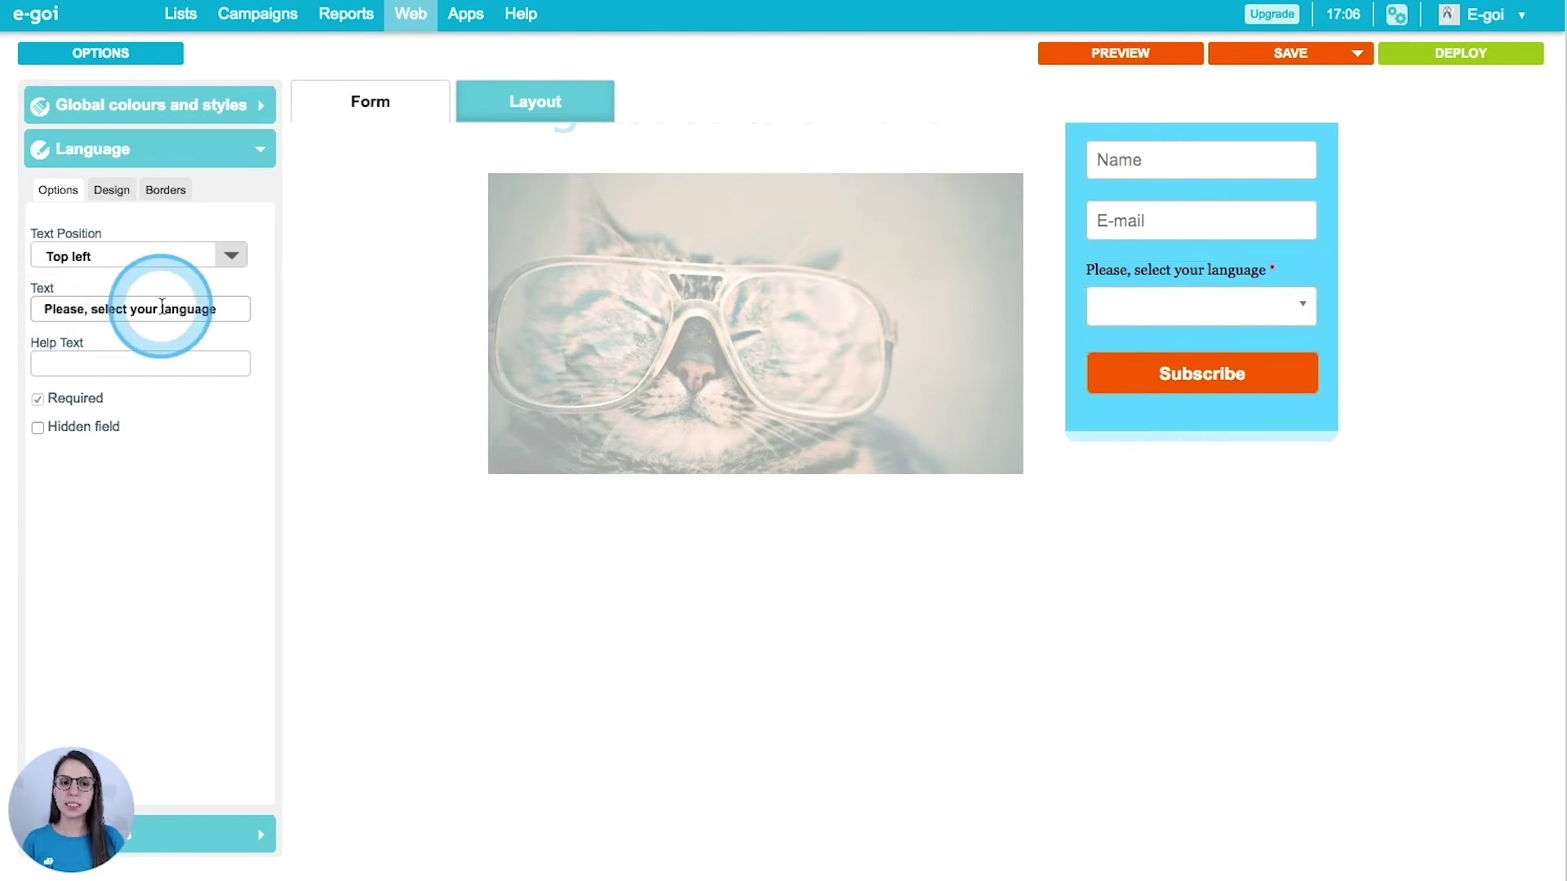
- Set help text and field names to Arial, and make all field texts dark grey
{"action": "left_click", "coordinate": [200, 104]}
{"action": "left_click", "coordinate": [141, 408]}
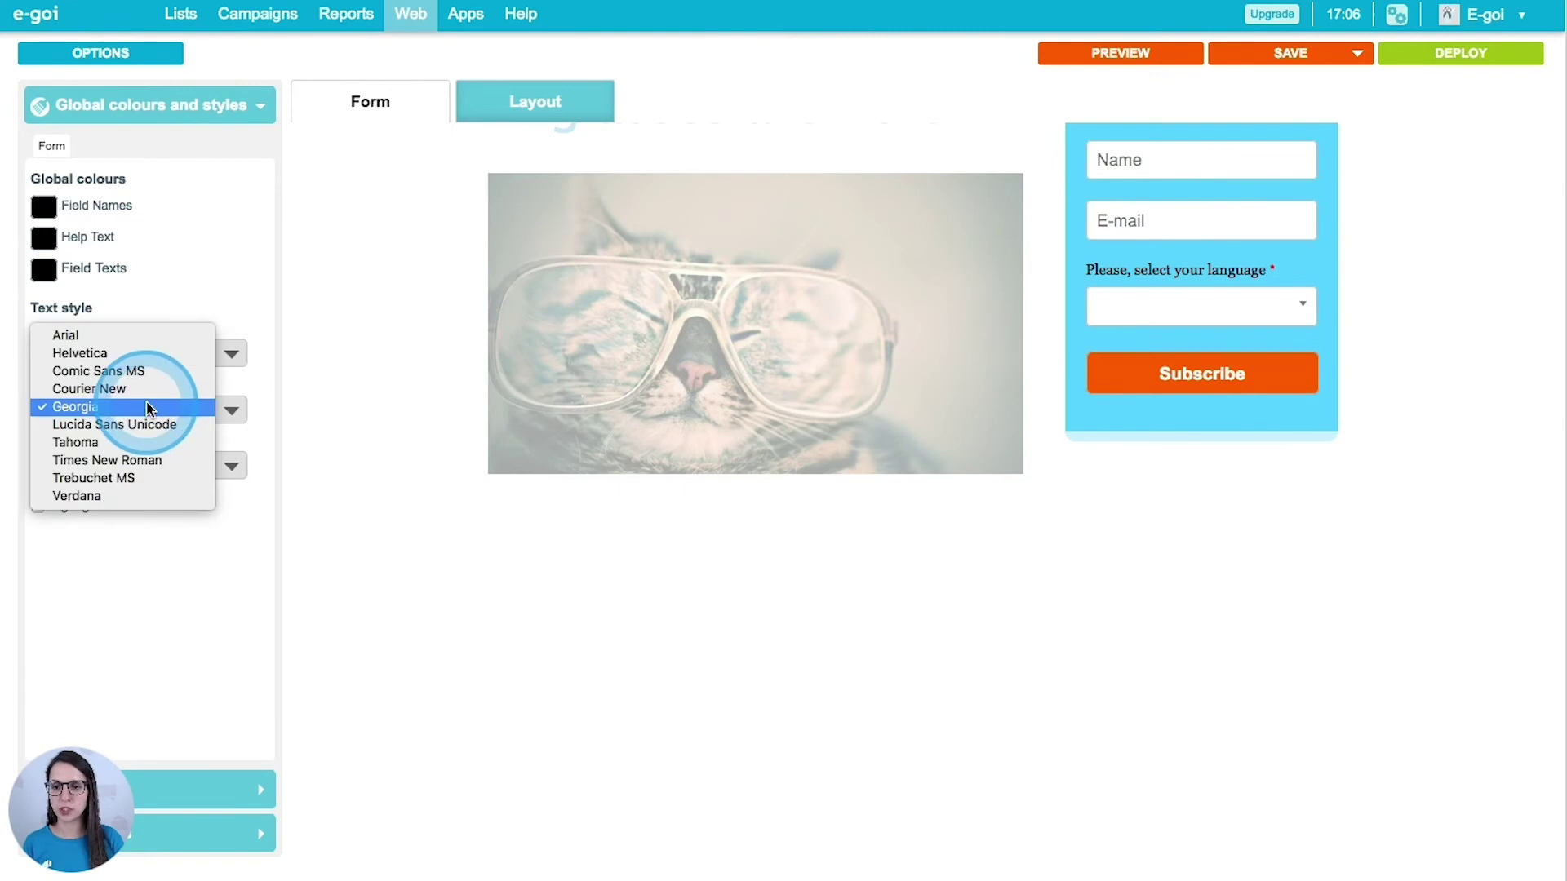
{"action": "left_click", "coordinate": [131, 336]}
{"action": "left_click", "coordinate": [163, 364]}
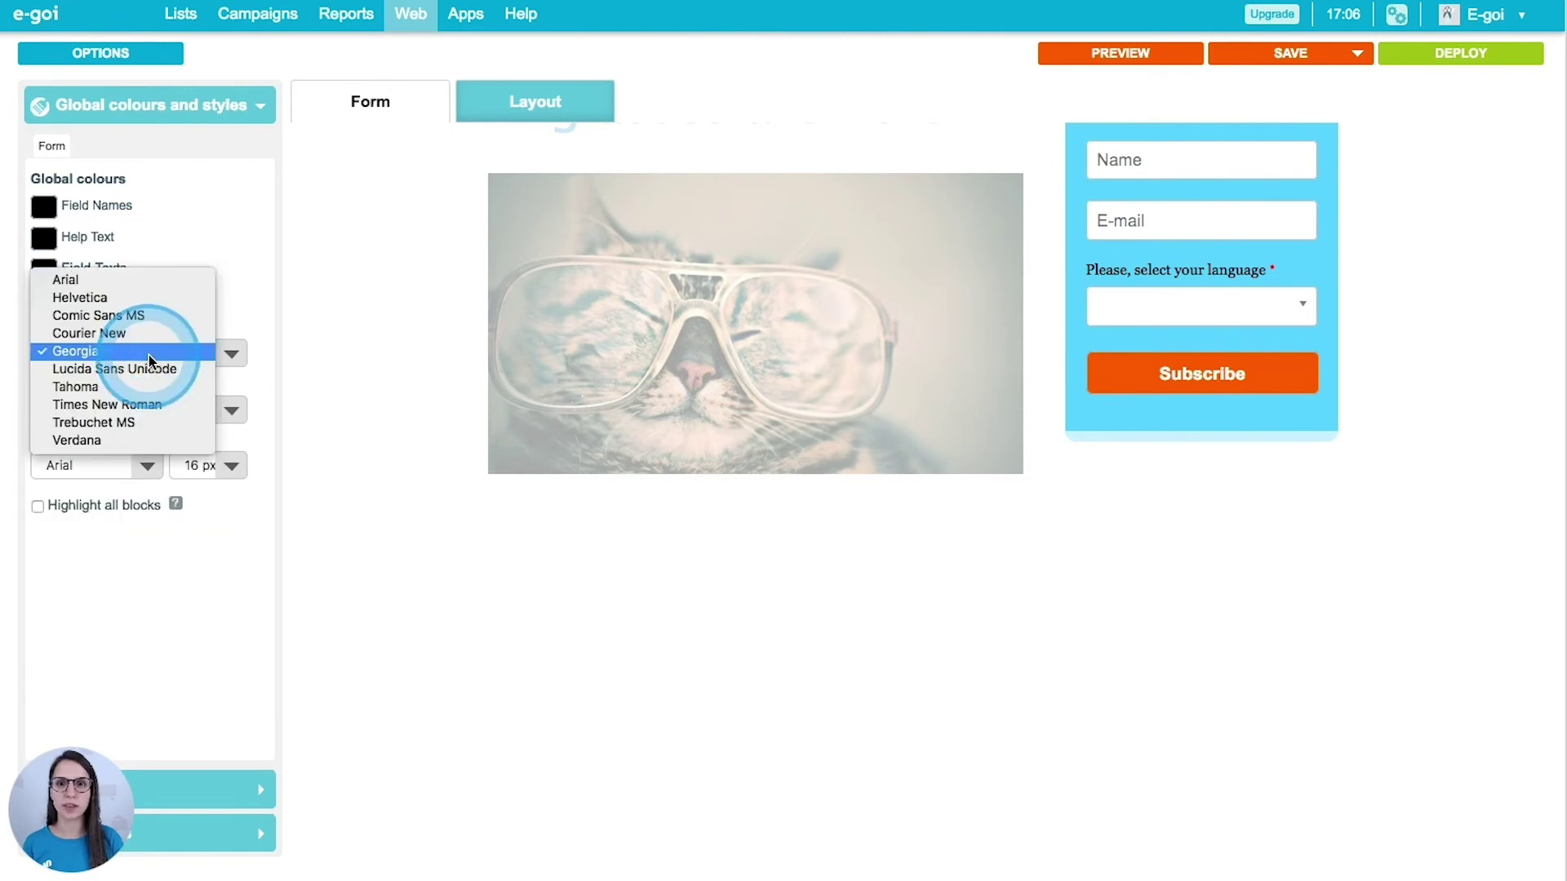
{"action": "left_click", "coordinate": [96, 281]}
{"action": "left_click", "coordinate": [43, 269]}
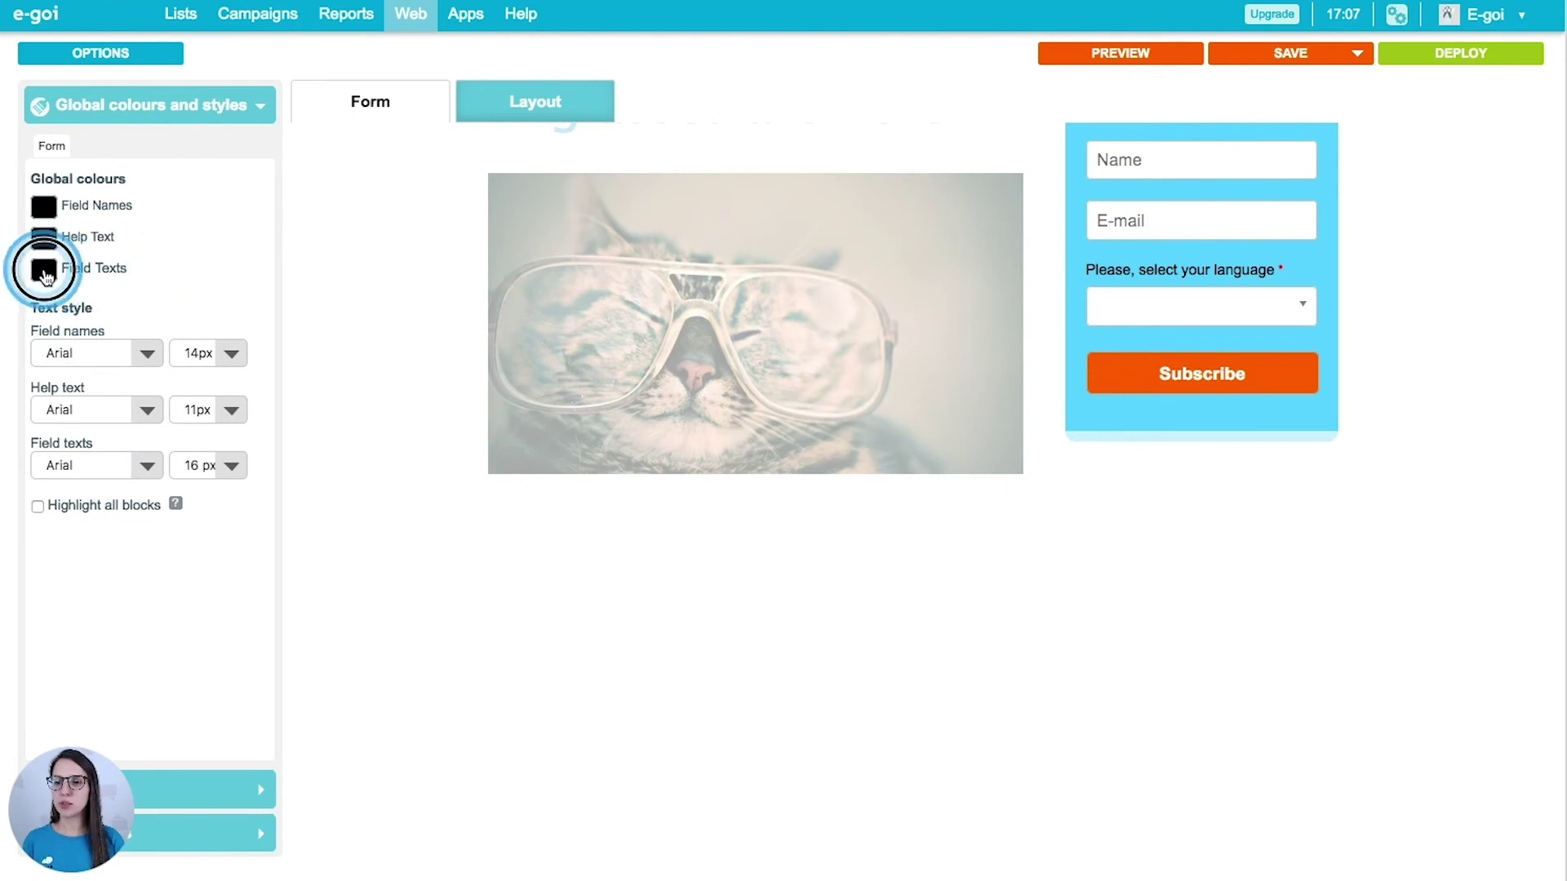
{"action": "left_click", "coordinate": [67, 365]}
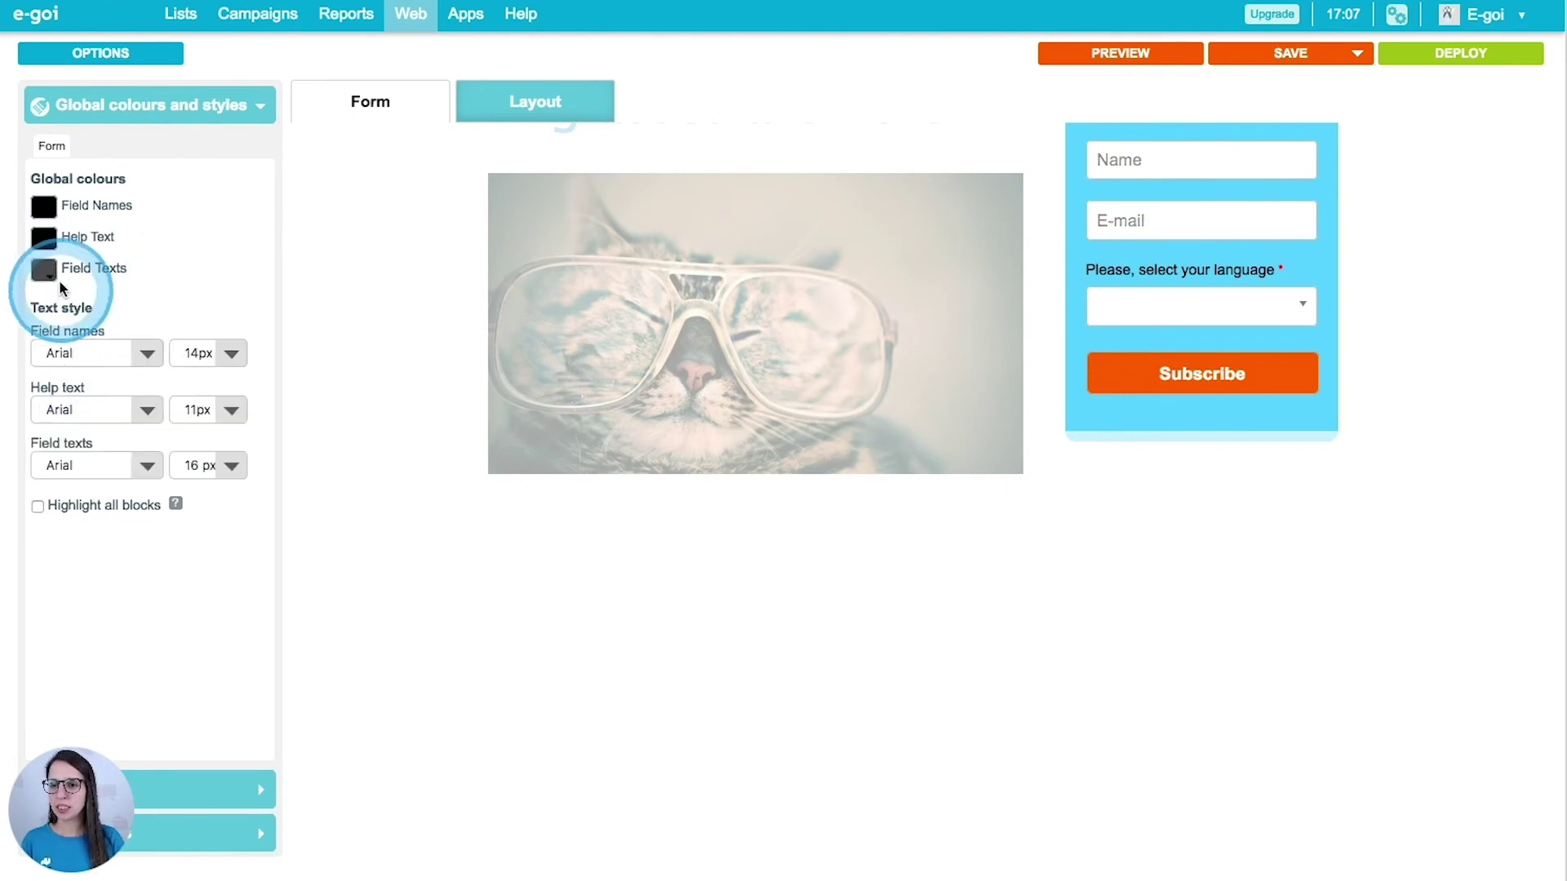
{"action": "left_click", "coordinate": [44, 237]}
{"action": "left_click", "coordinate": [67, 333]}
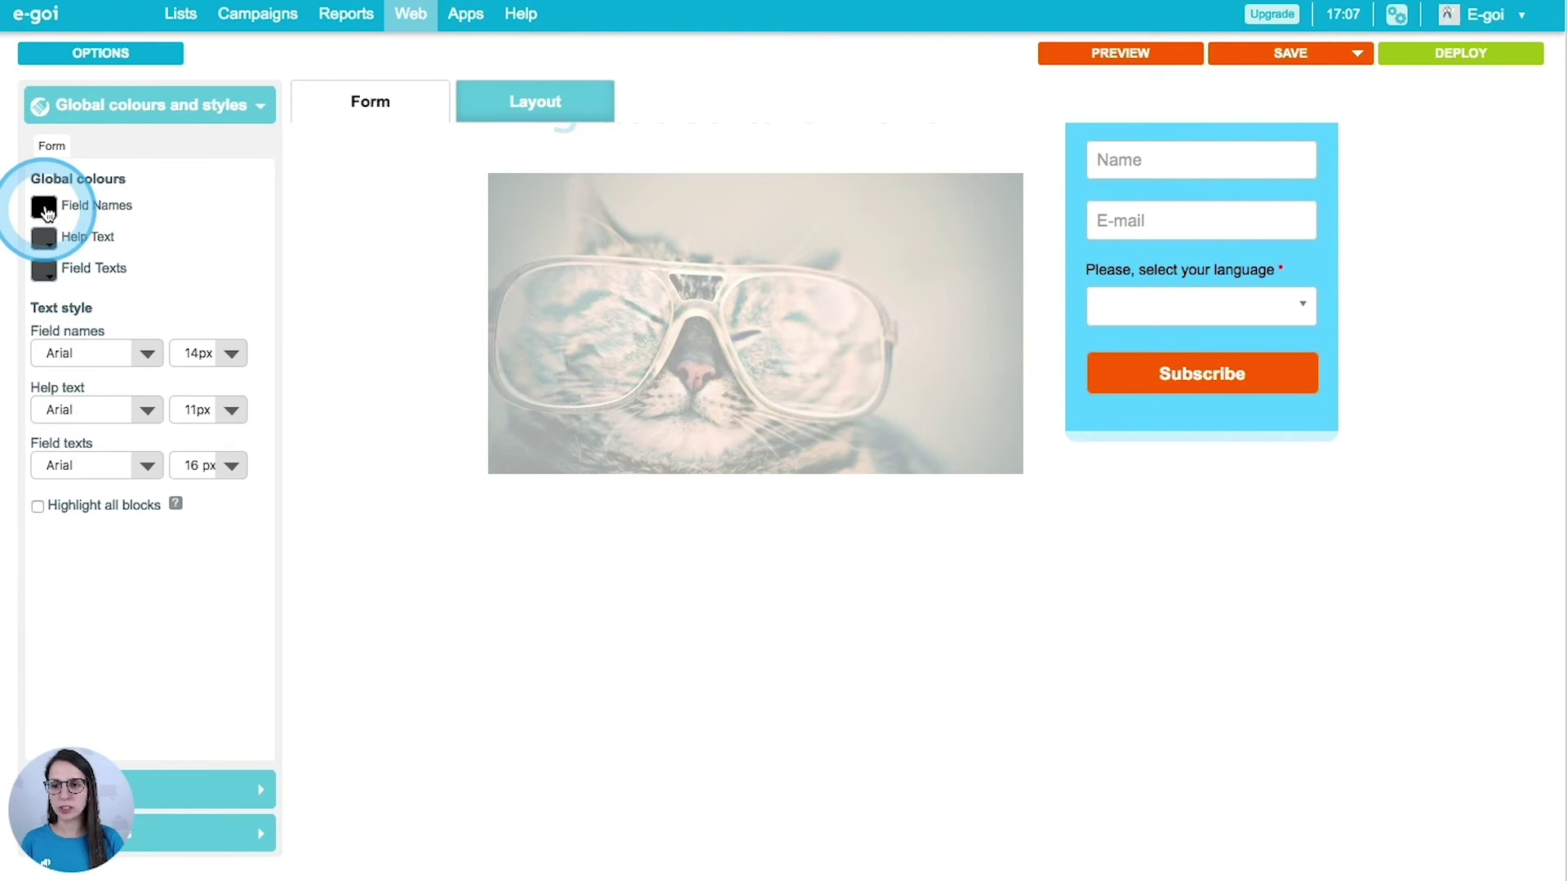
{"action": "left_click", "coordinate": [43, 206]}
{"action": "left_click", "coordinate": [68, 302]}
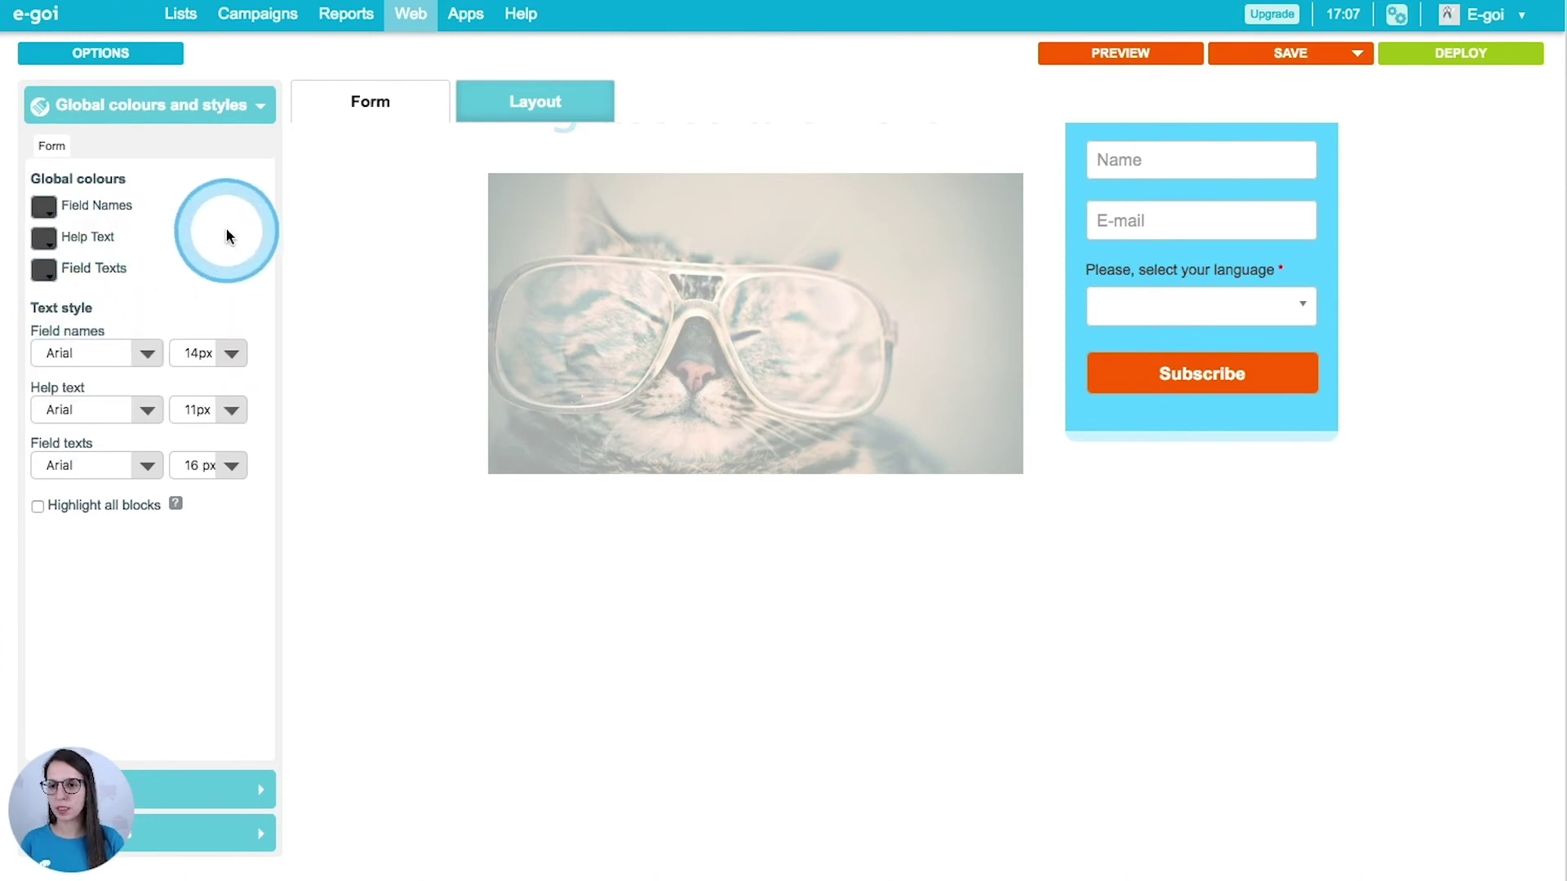
- Give the Subscribe button a dark teal background
{"action": "left_click", "coordinate": [1191, 403]}
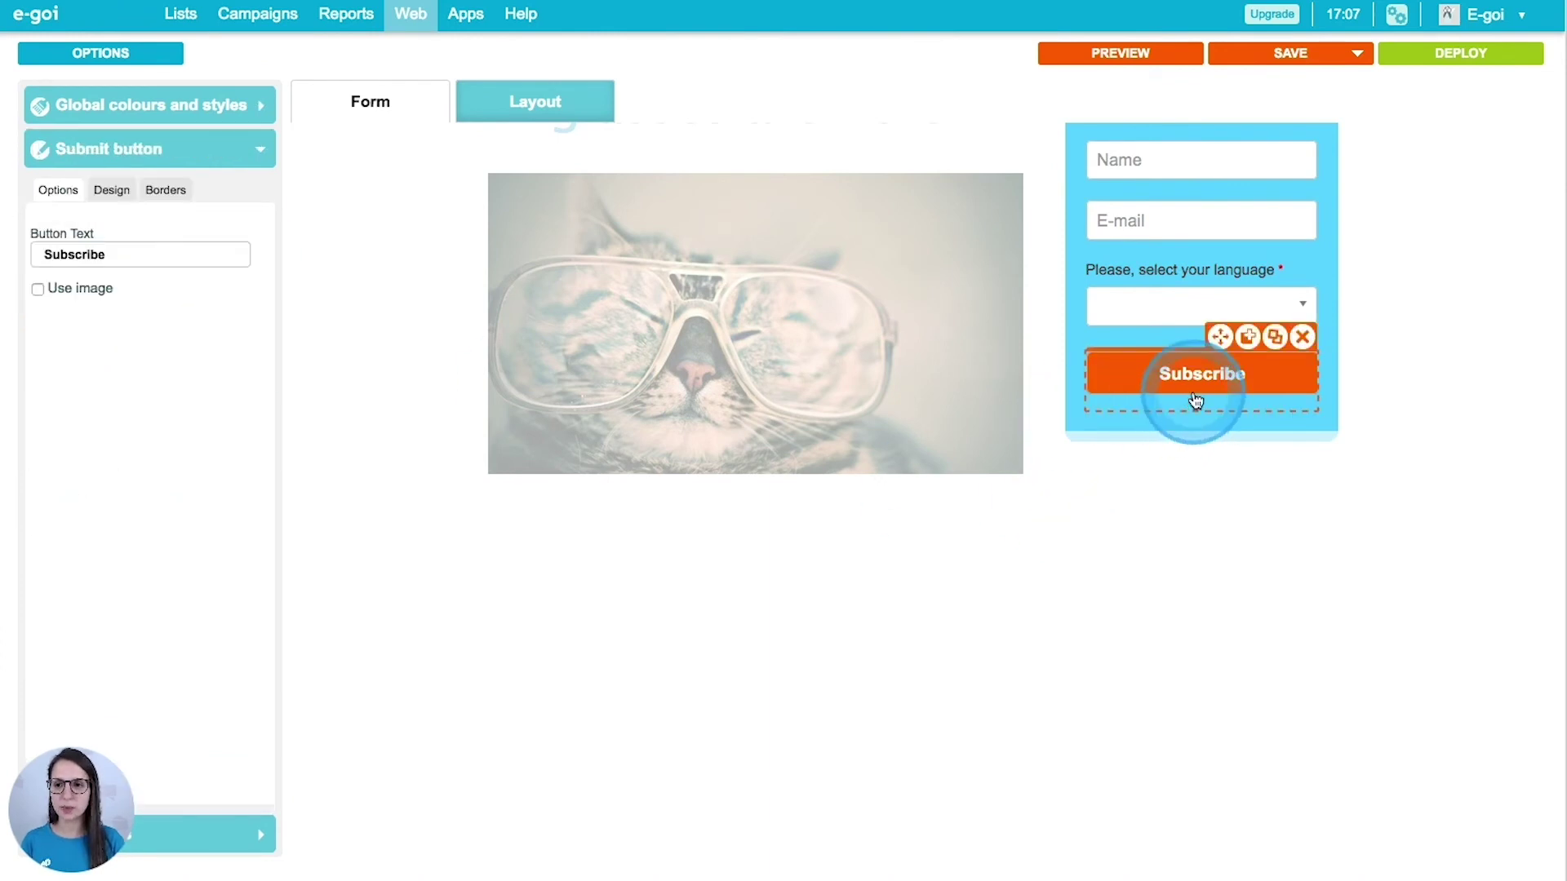
{"action": "left_click", "coordinate": [95, 194]}
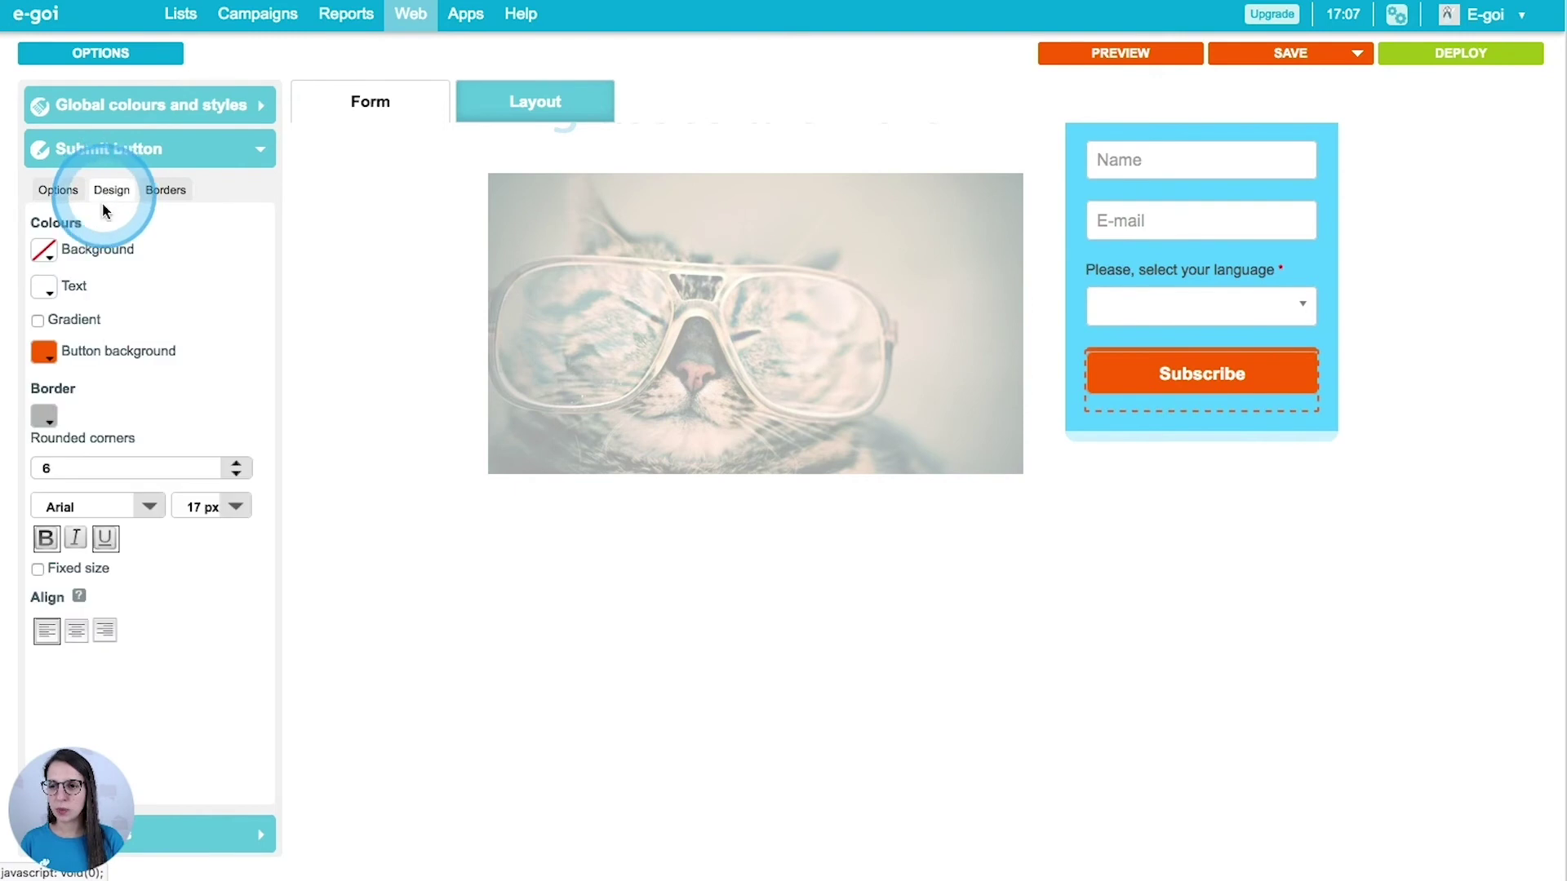
{"action": "left_click", "coordinate": [43, 353]}
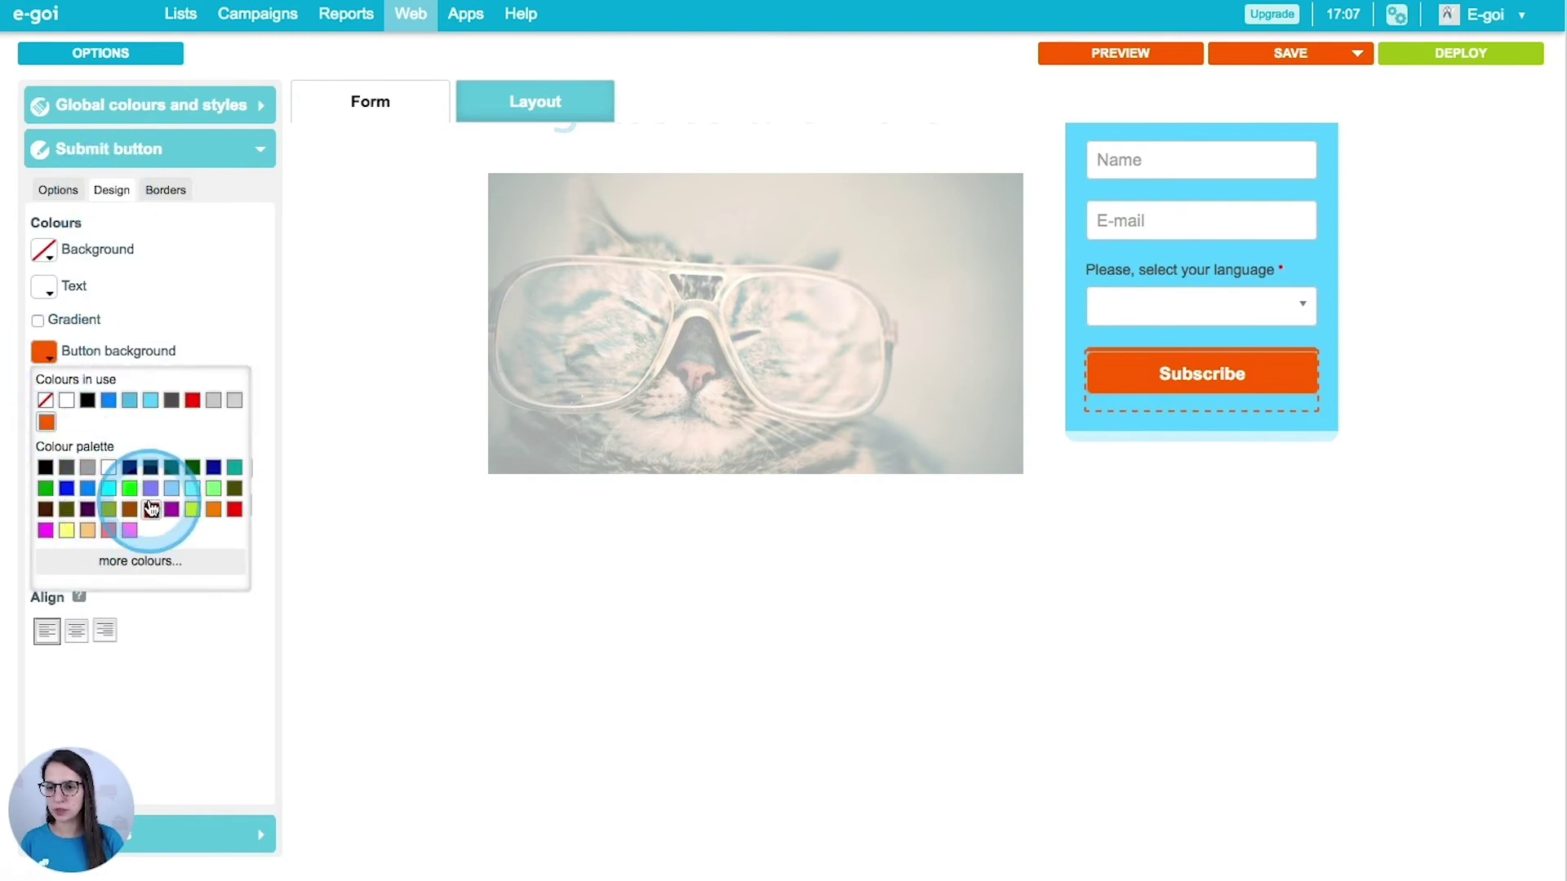
{"action": "left_click", "coordinate": [178, 470]}
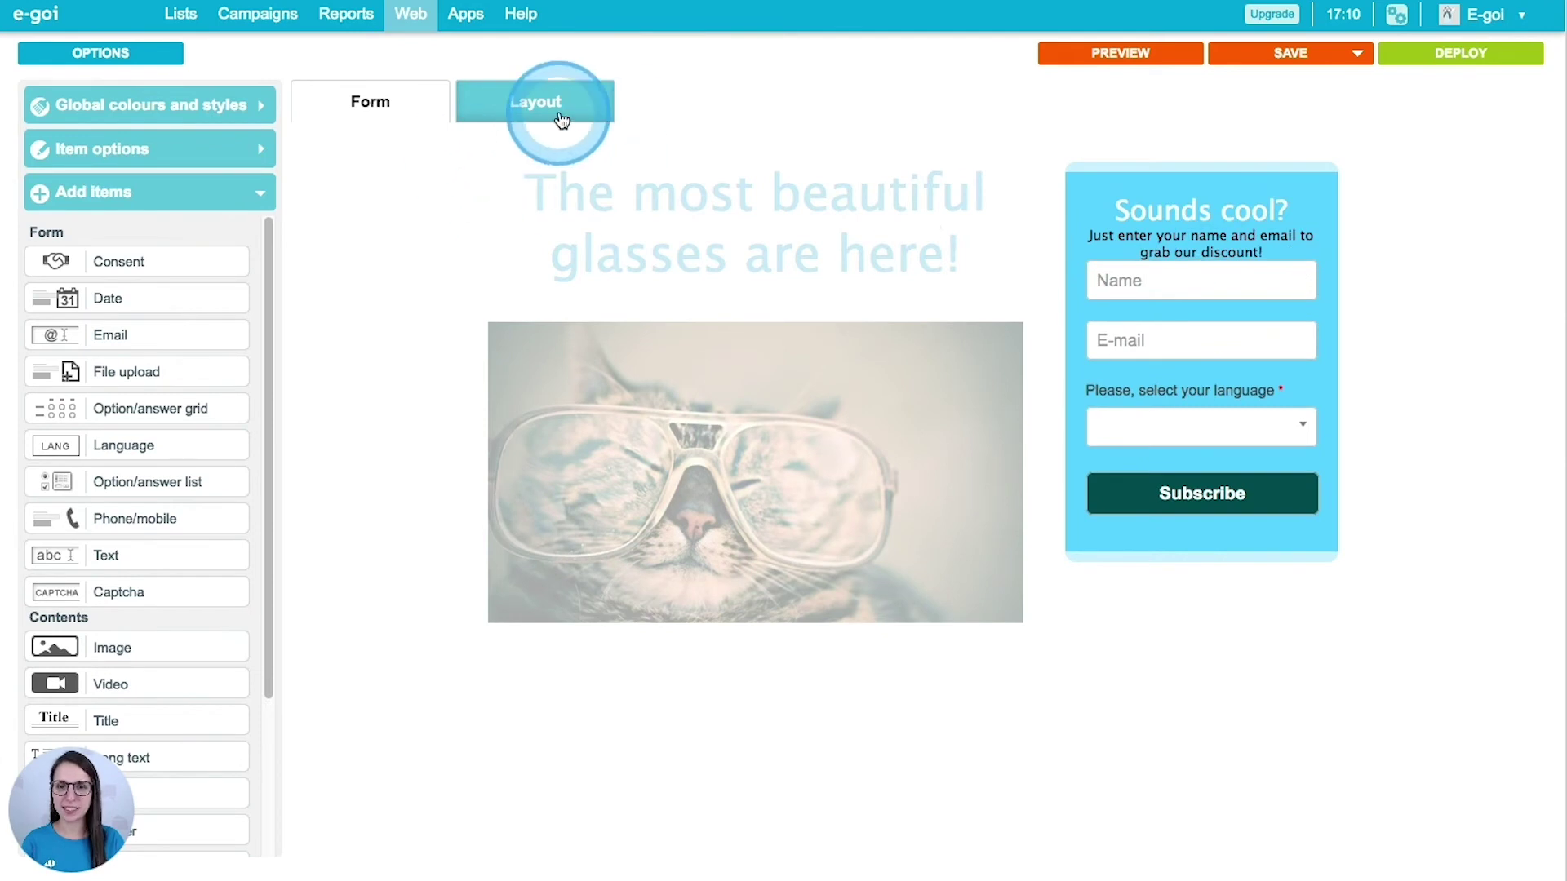
{"action": "left_click", "coordinate": [561, 120]}
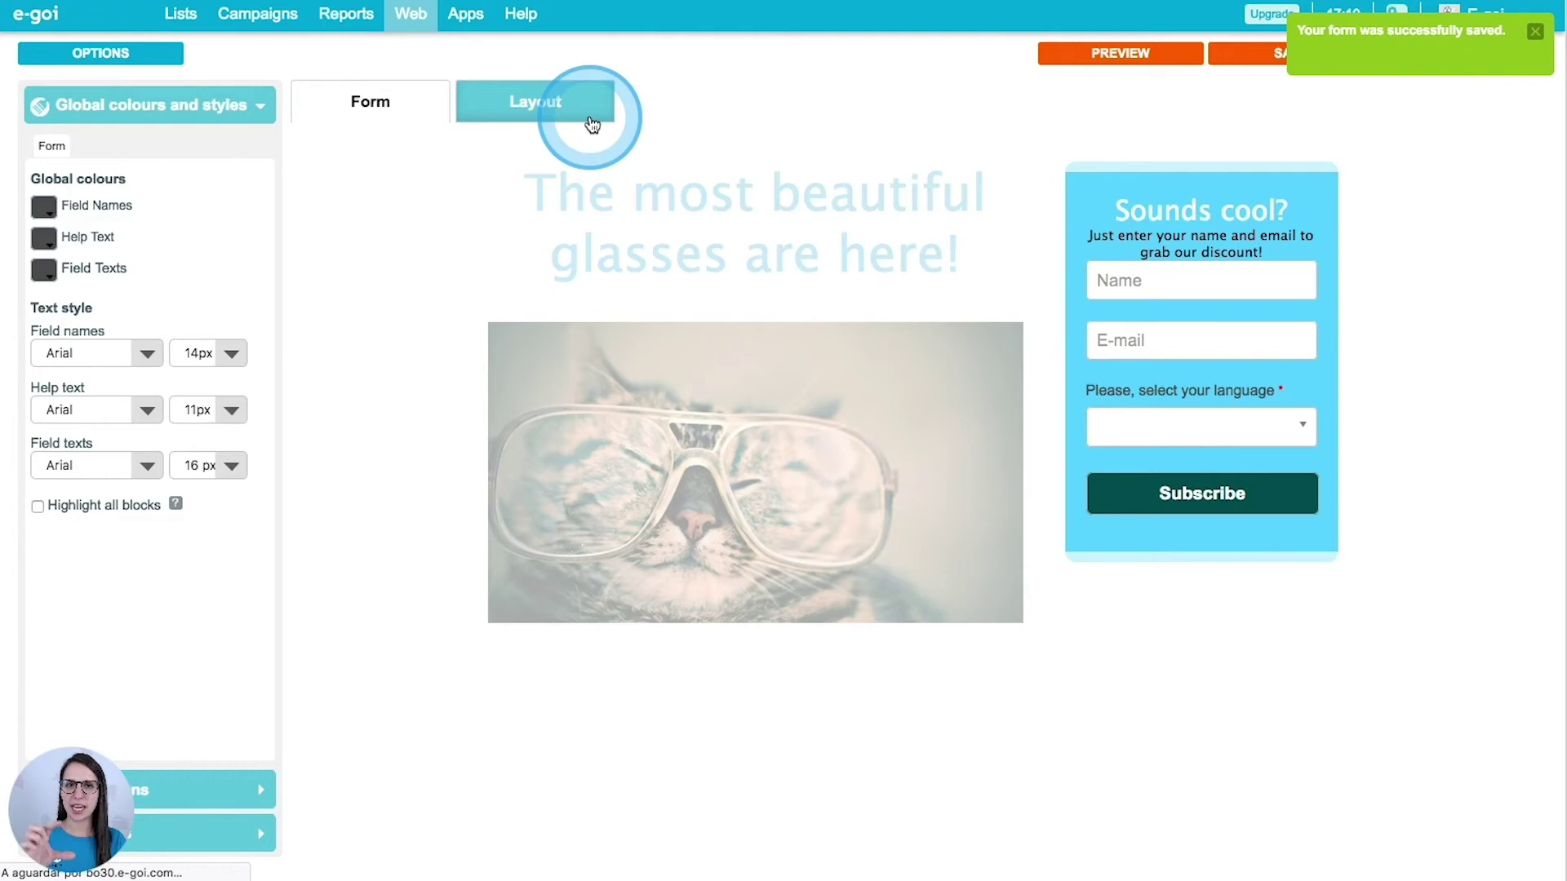
- Add a spacer above the sign-up box and set its spacing to 30
{"action": "left_click", "coordinate": [593, 125]}
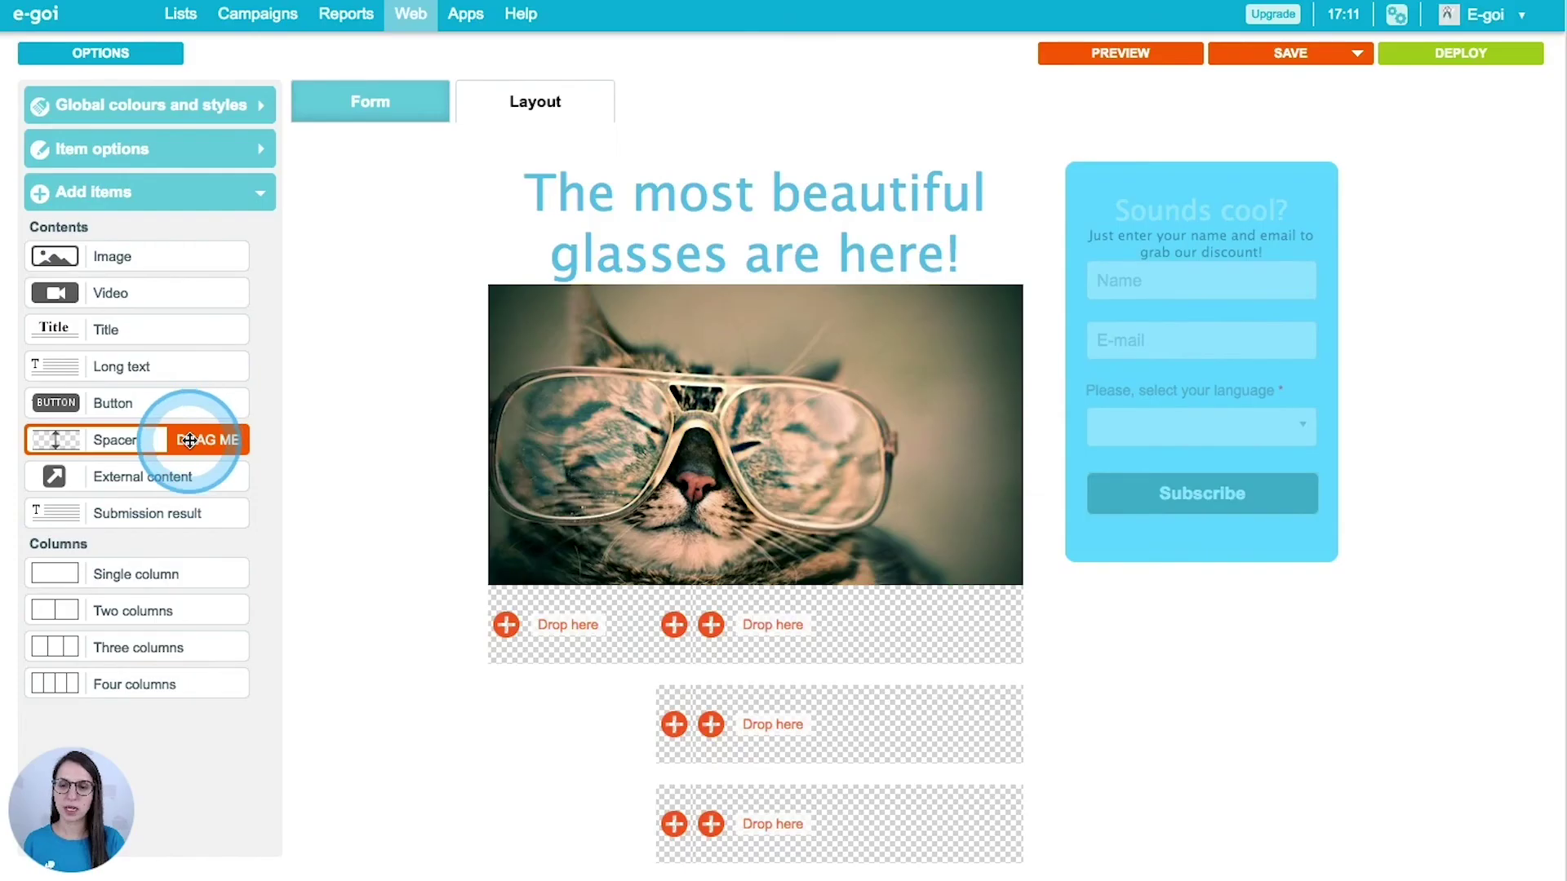
{"action": "left_click_drag", "start_coordinate": [190, 441], "coordinate": [1223, 153]}
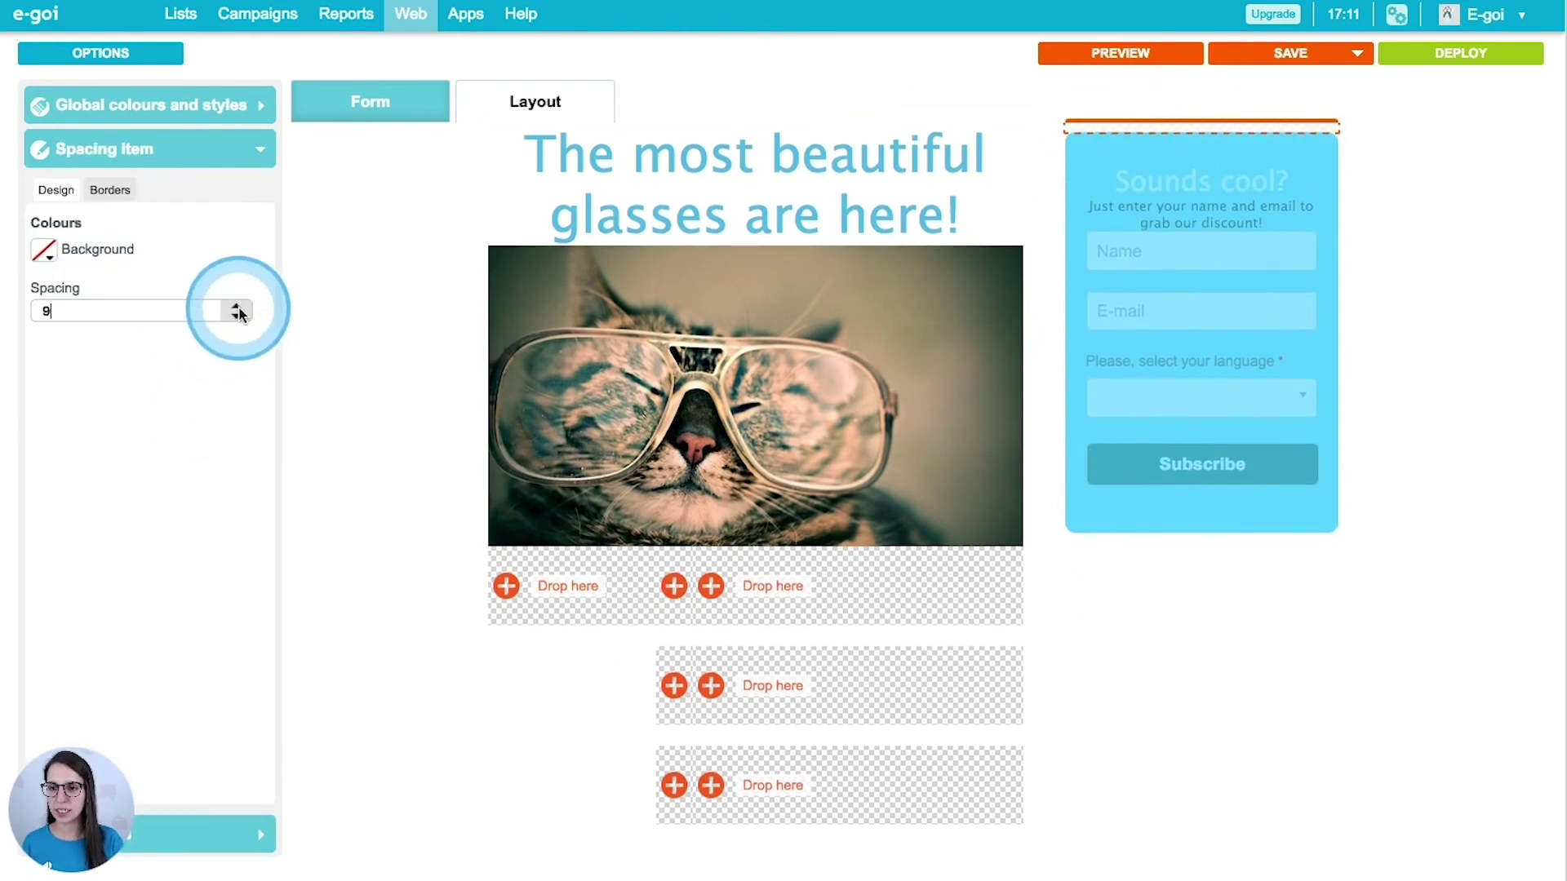
{"action": "left_click", "coordinate": [147, 315]}
{"action": "left_click_drag", "start_coordinate": [148, 314], "coordinate": [0, 314]}
{"action": "type", "text": "20"}
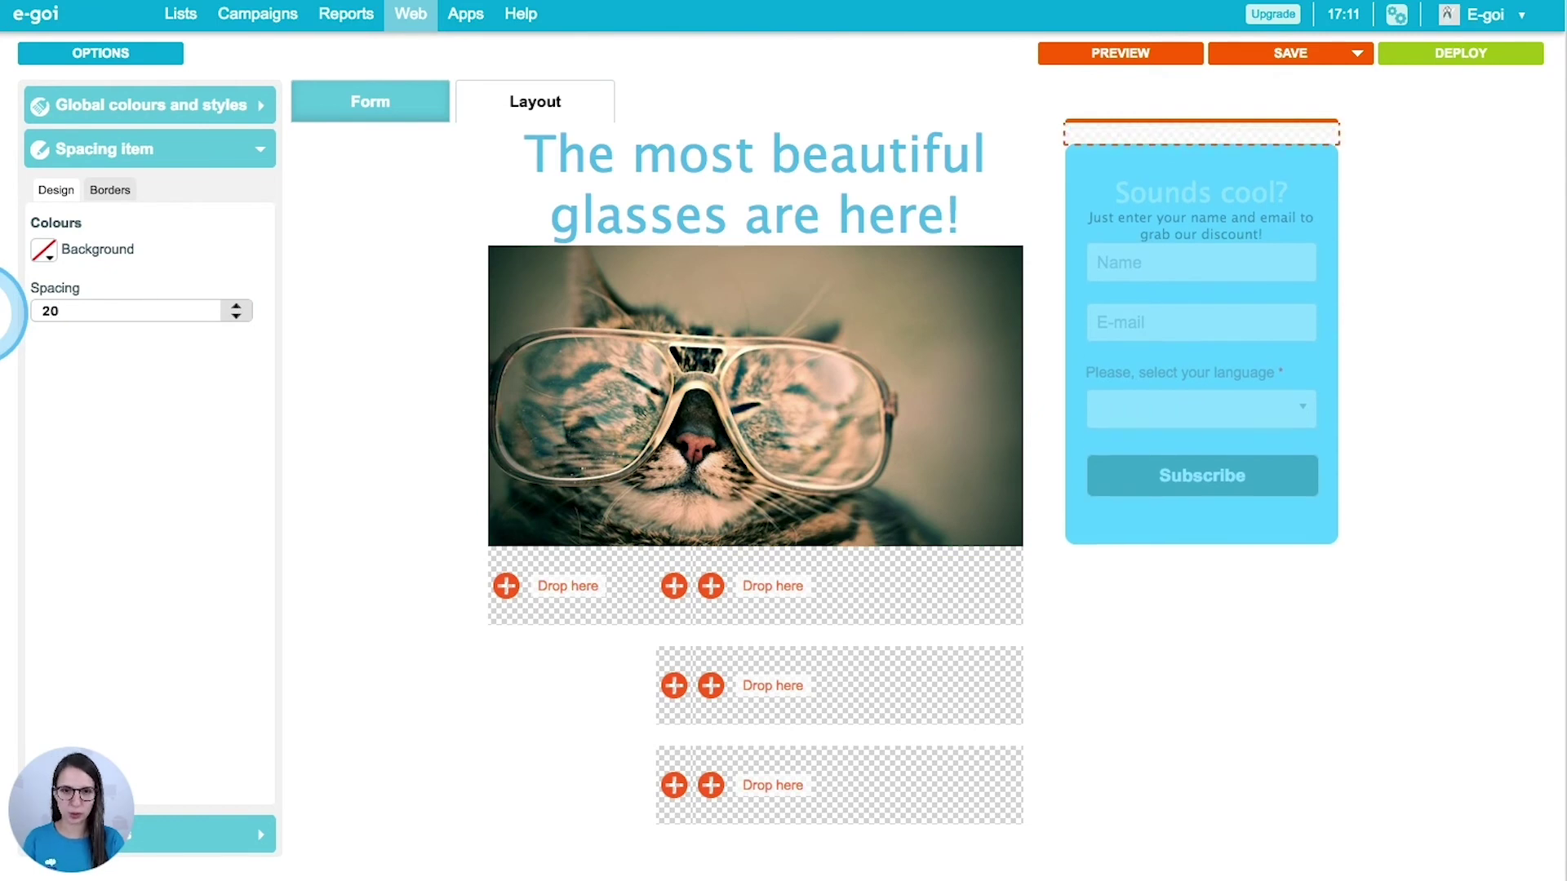
{"action": "double_click", "coordinate": [147, 315]}
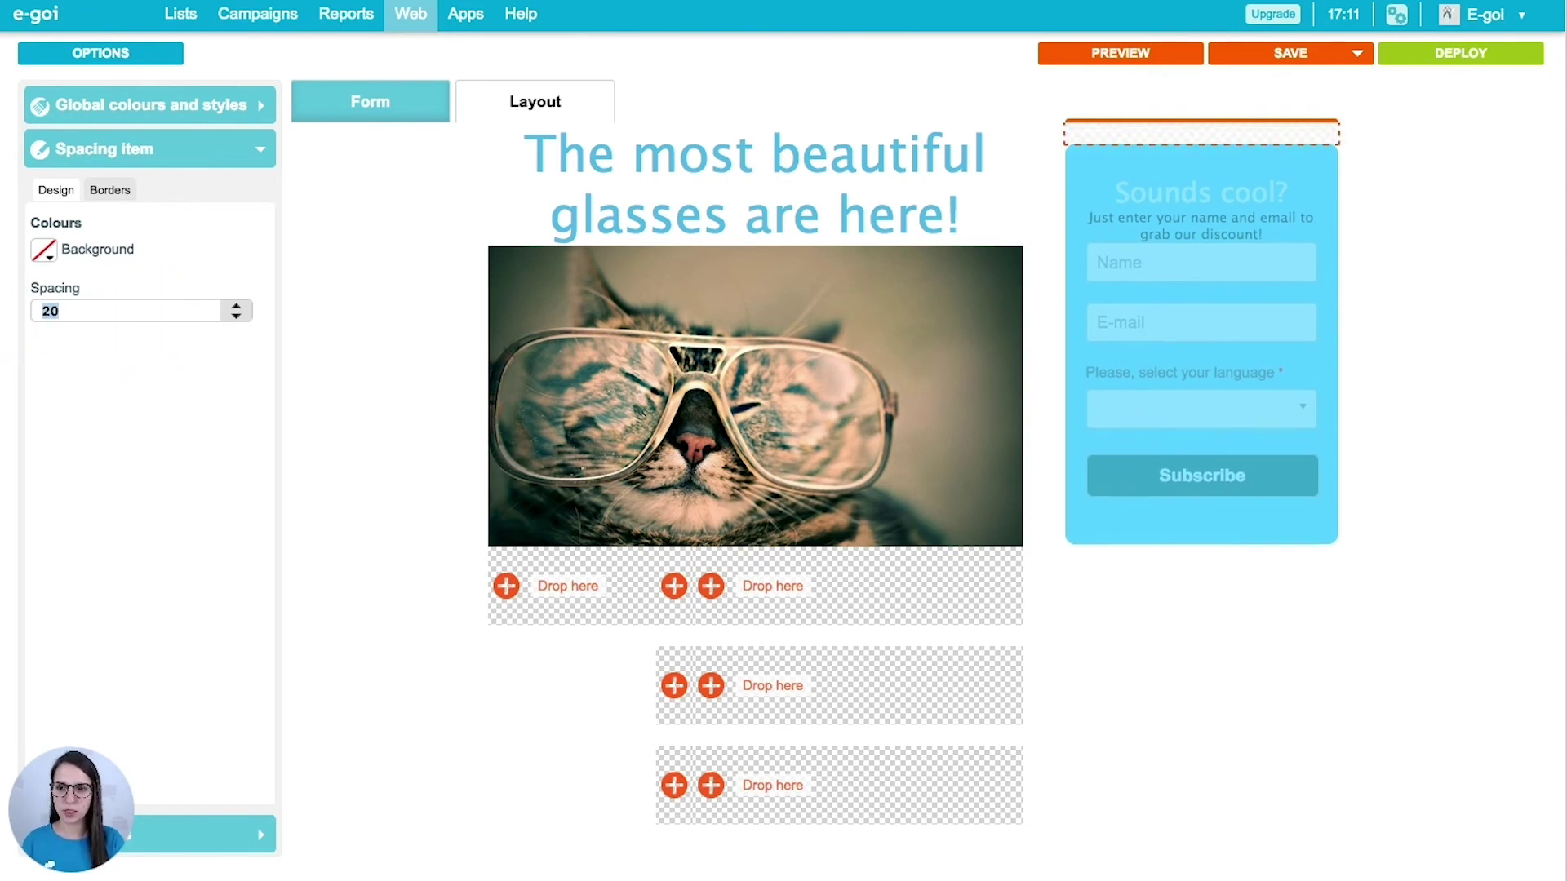
{"action": "key", "text": "BackSpace"}
{"action": "type", "text": "30"}
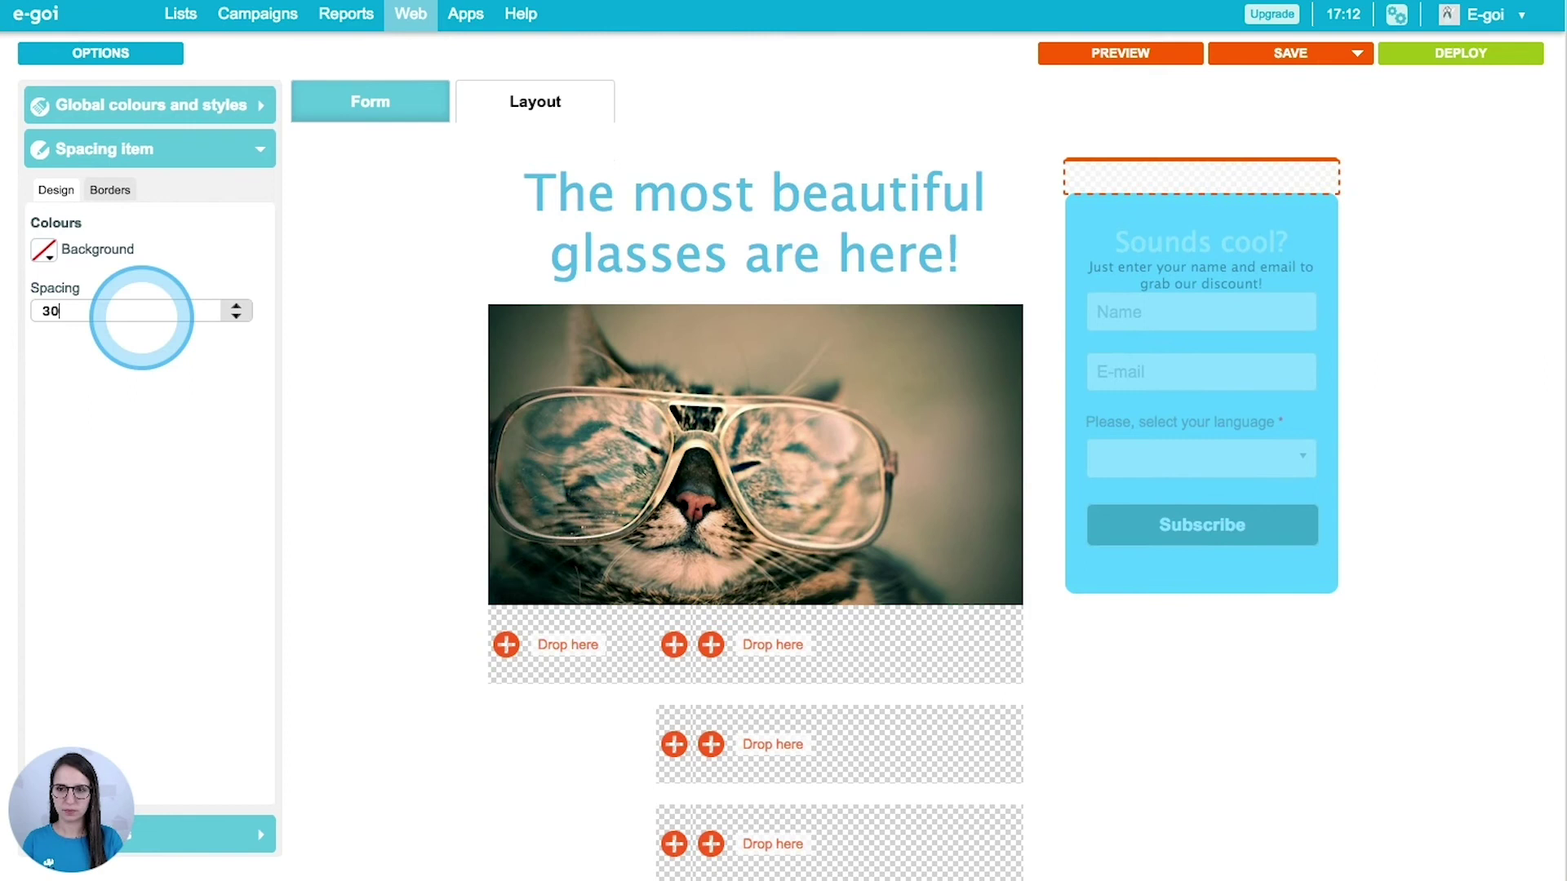
{"action": "left_click", "coordinate": [1483, 316]}
{"action": "left_click", "coordinate": [1165, 166]}
{"action": "left_click", "coordinate": [1420, 201]}
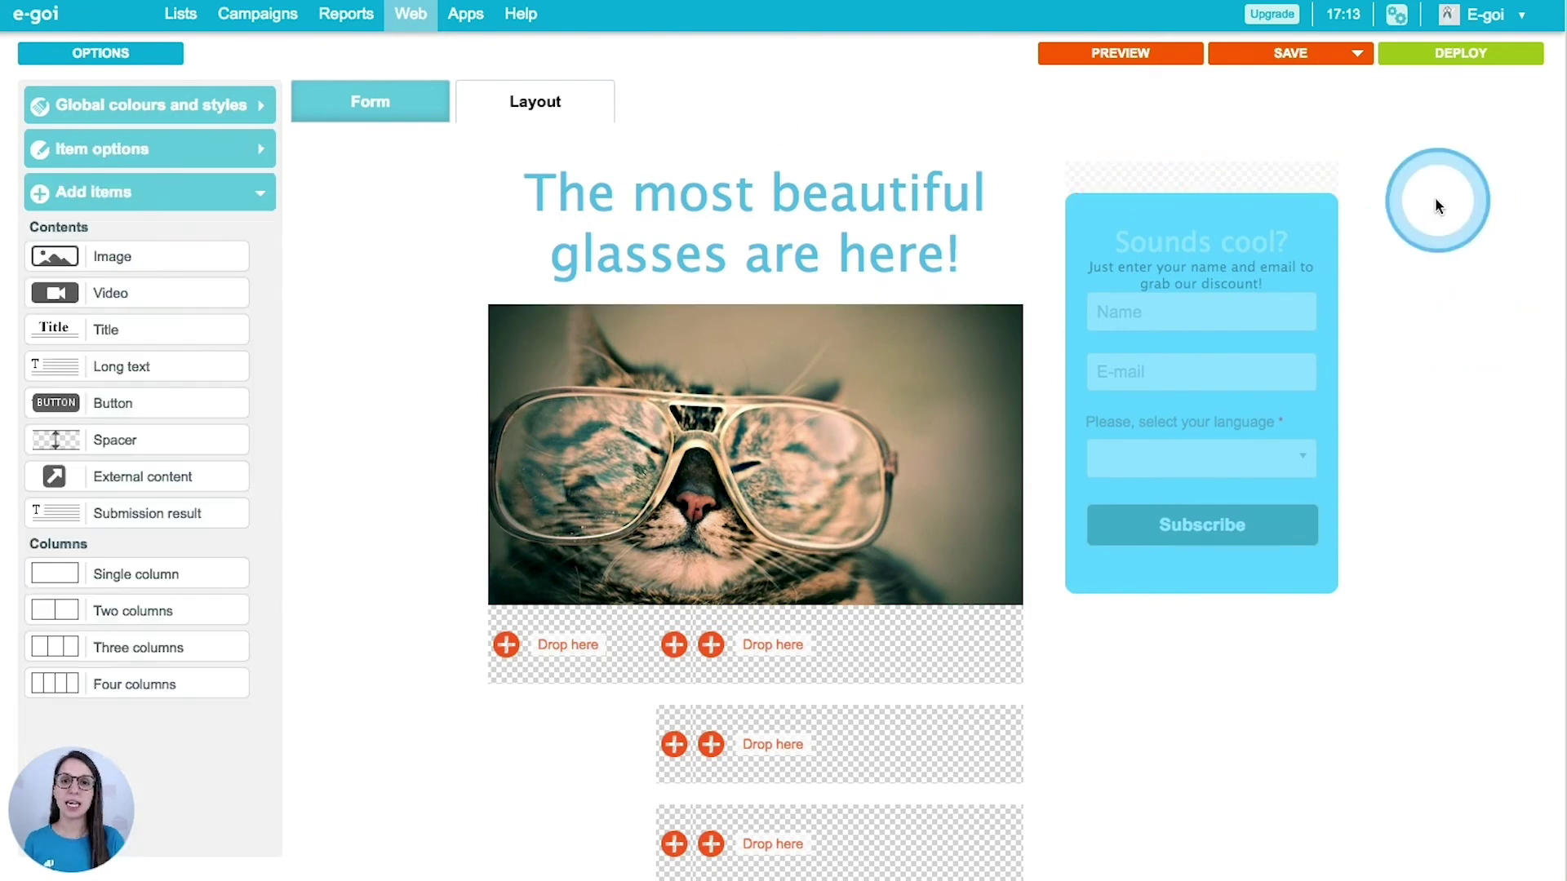
{"action": "left_click", "coordinate": [1222, 131]}
{"action": "left_click", "coordinate": [1126, 56]}
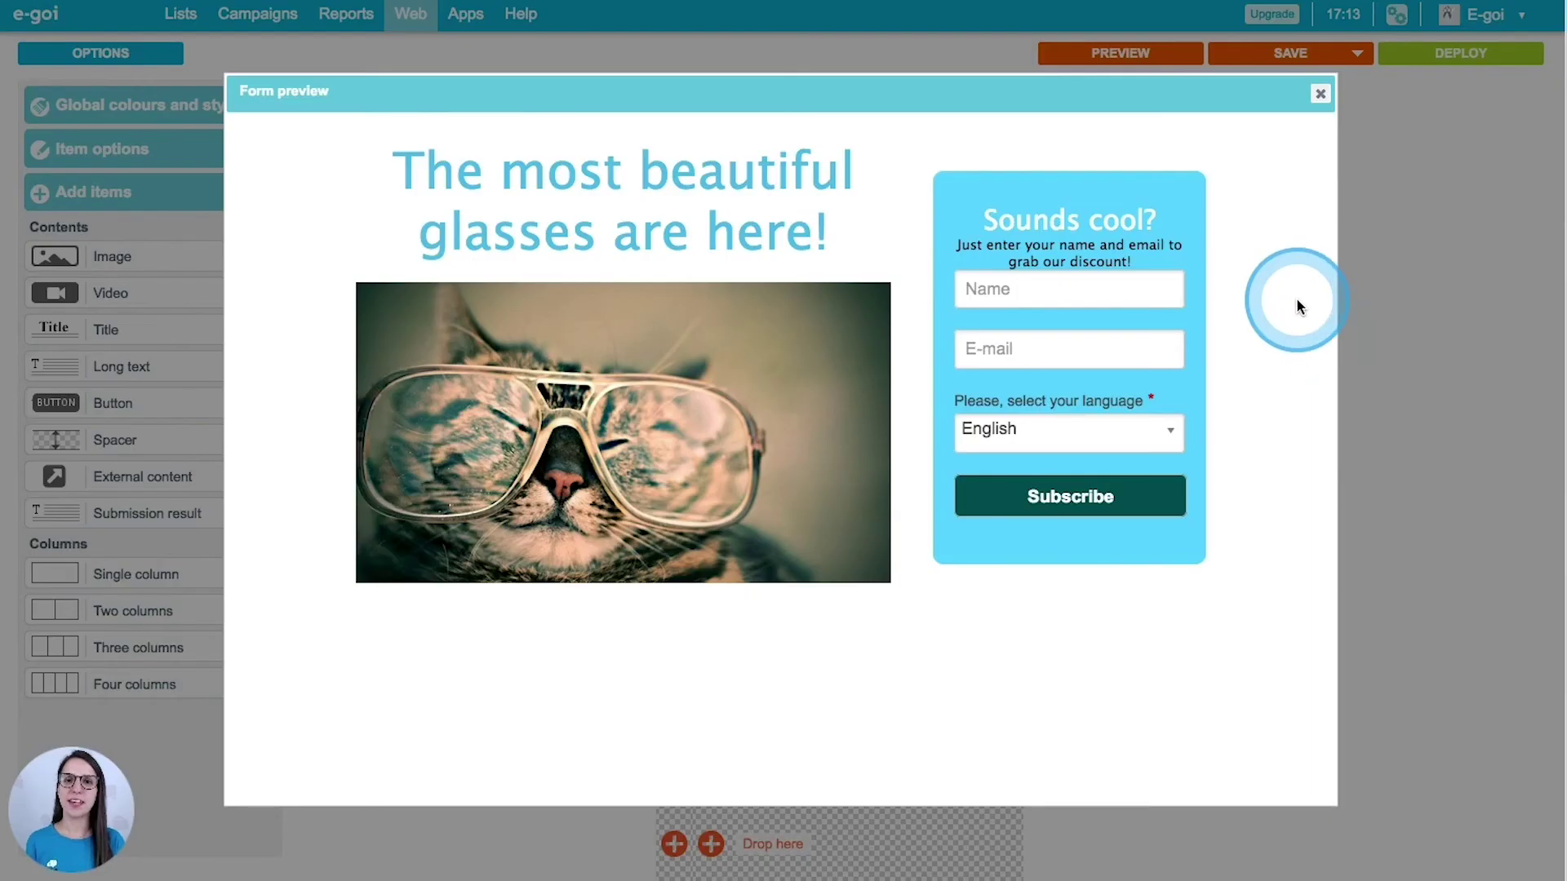
{"action": "left_click", "coordinate": [573, 111]}
{"action": "left_click", "coordinate": [339, 243]}
{"action": "left_click", "coordinate": [563, 635]}
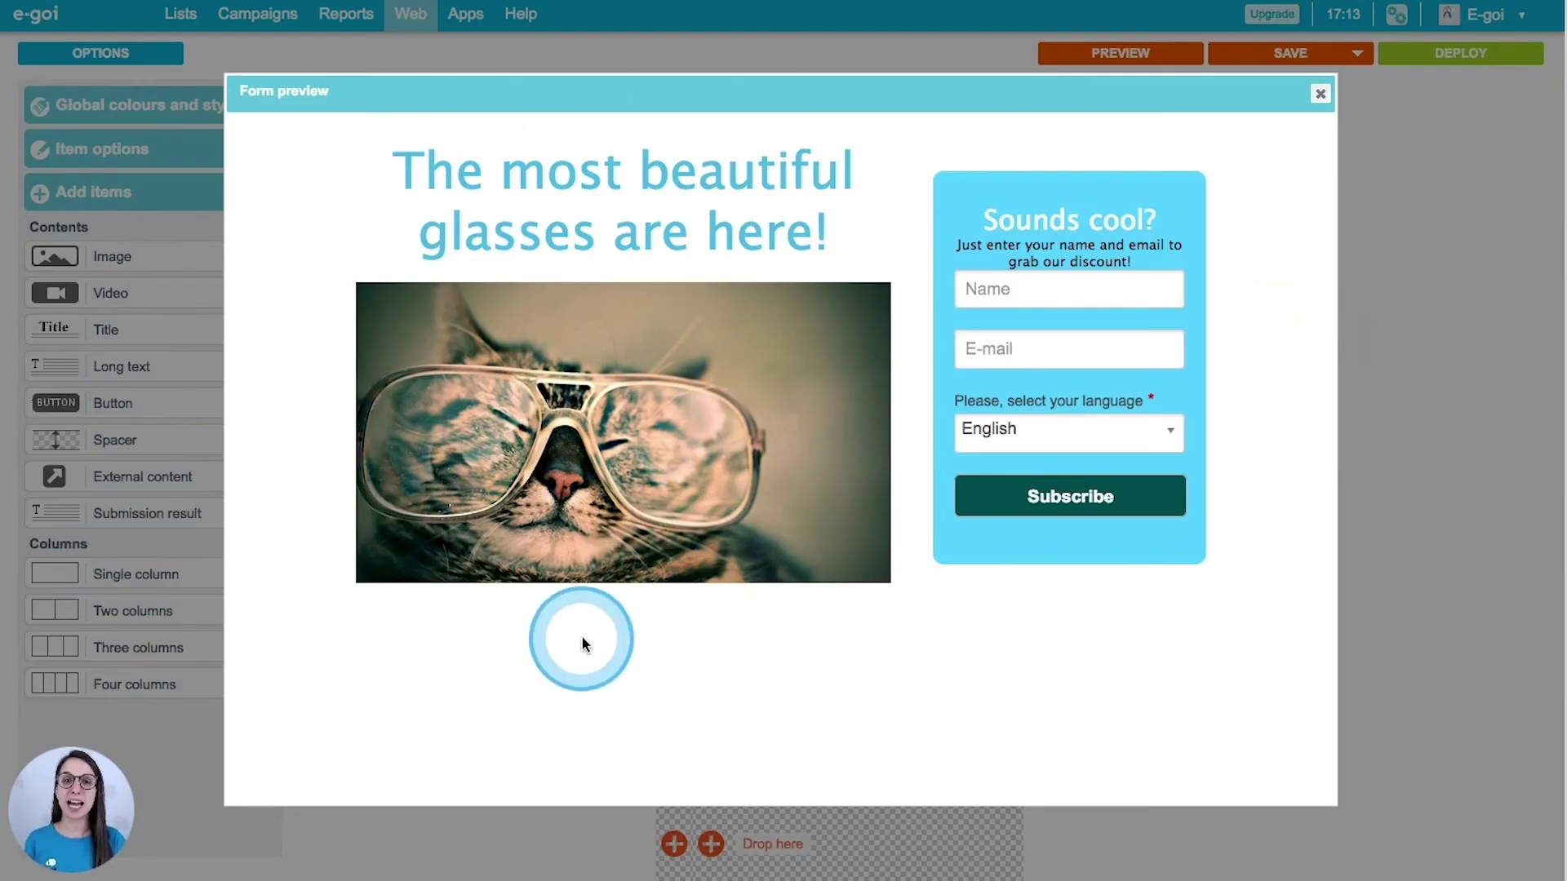
{"action": "left_click", "coordinate": [1127, 217]}
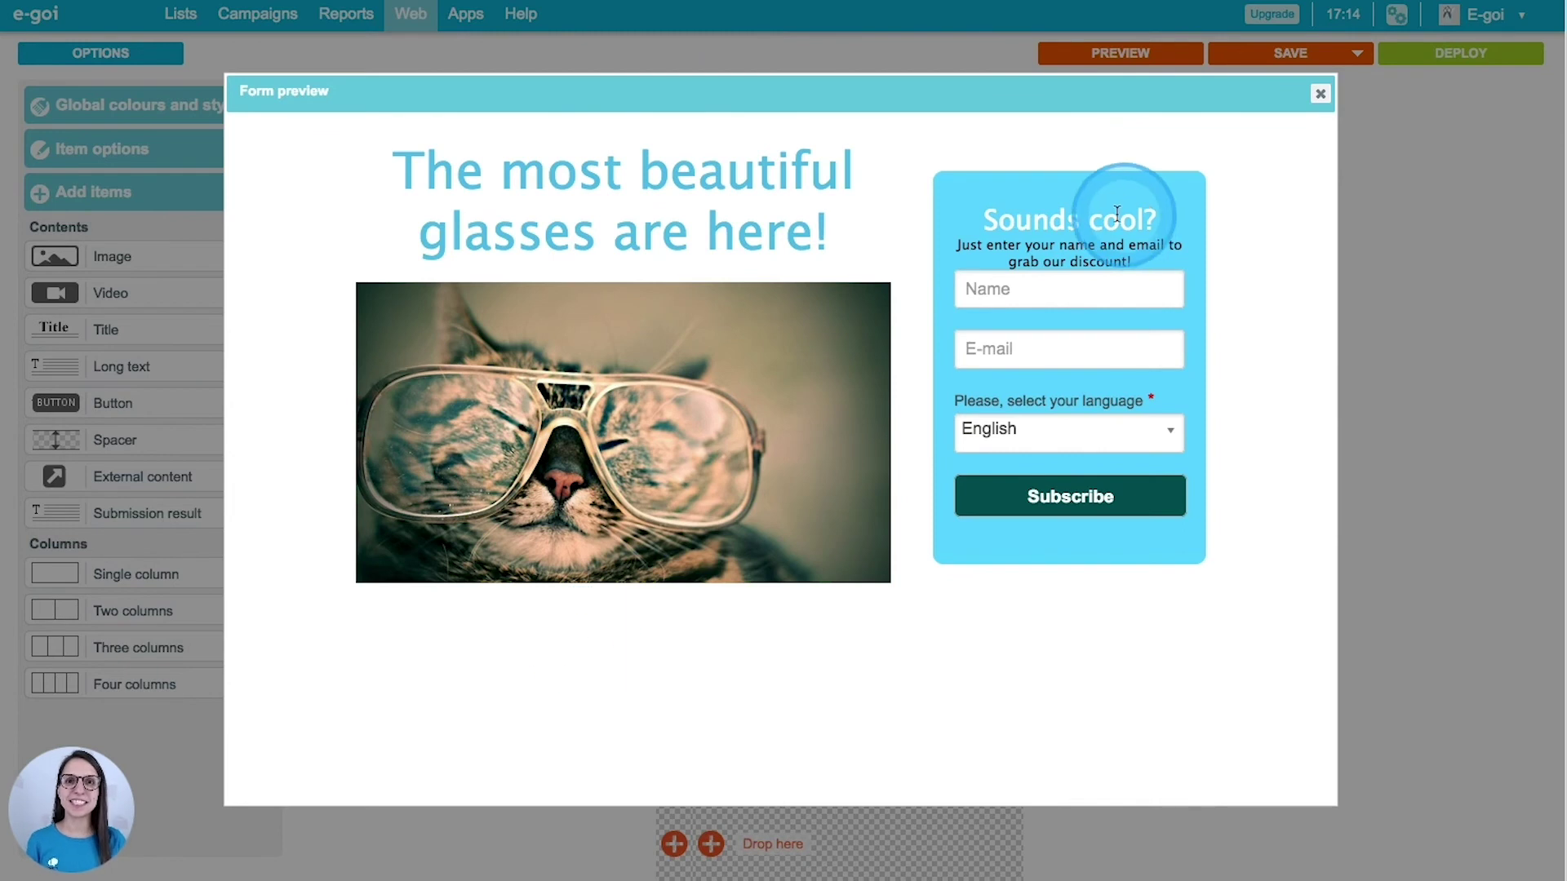
{"action": "left_click", "coordinate": [1143, 498]}
{"action": "left_click", "coordinate": [1072, 226]}
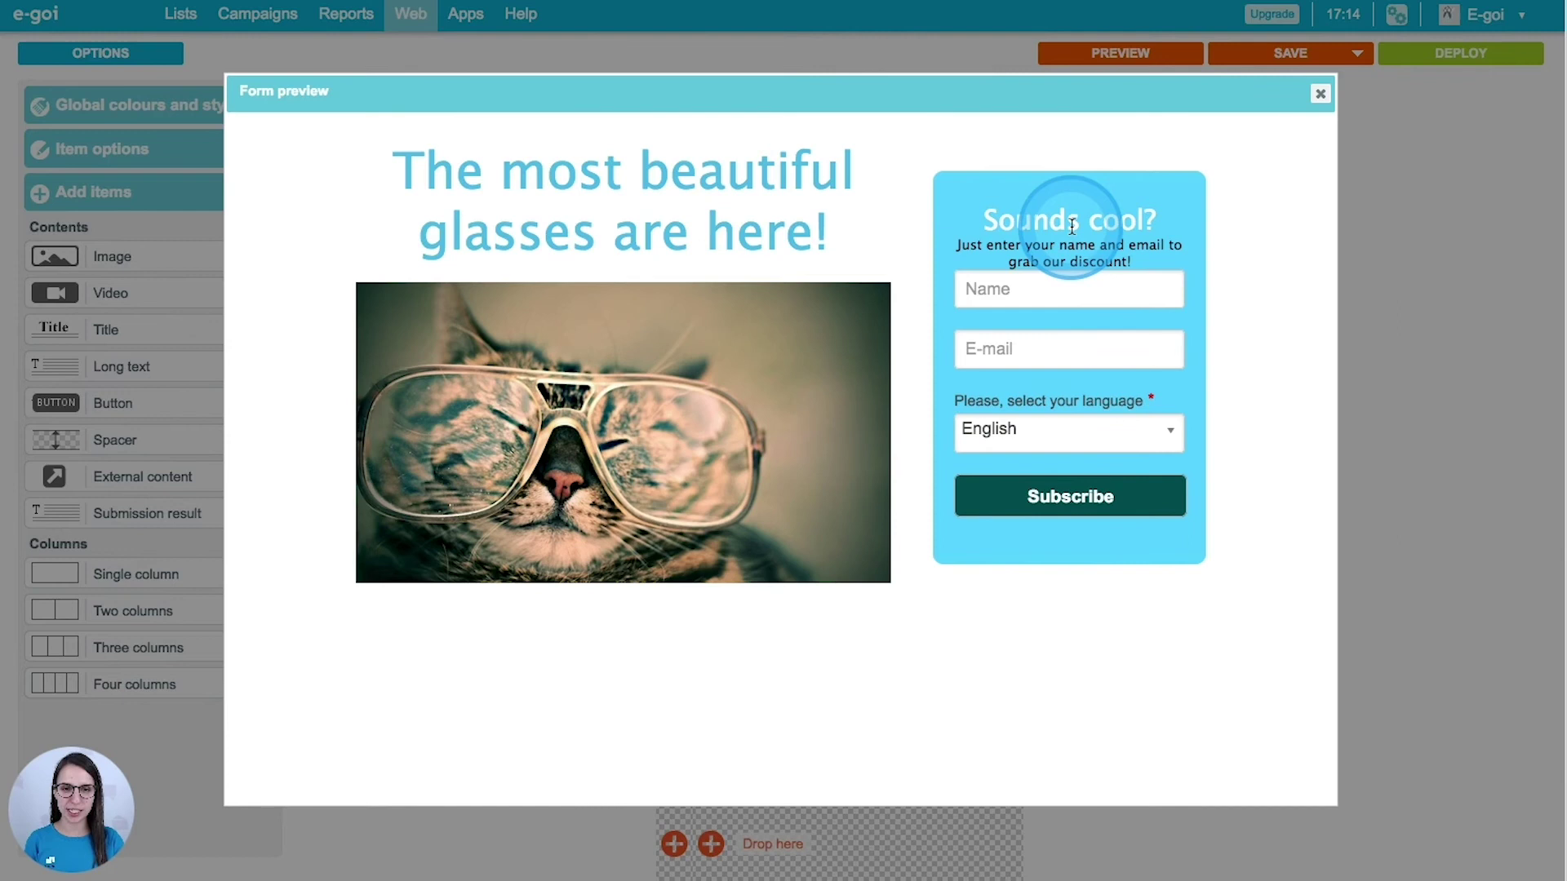
{"action": "left_click", "coordinate": [1184, 385]}
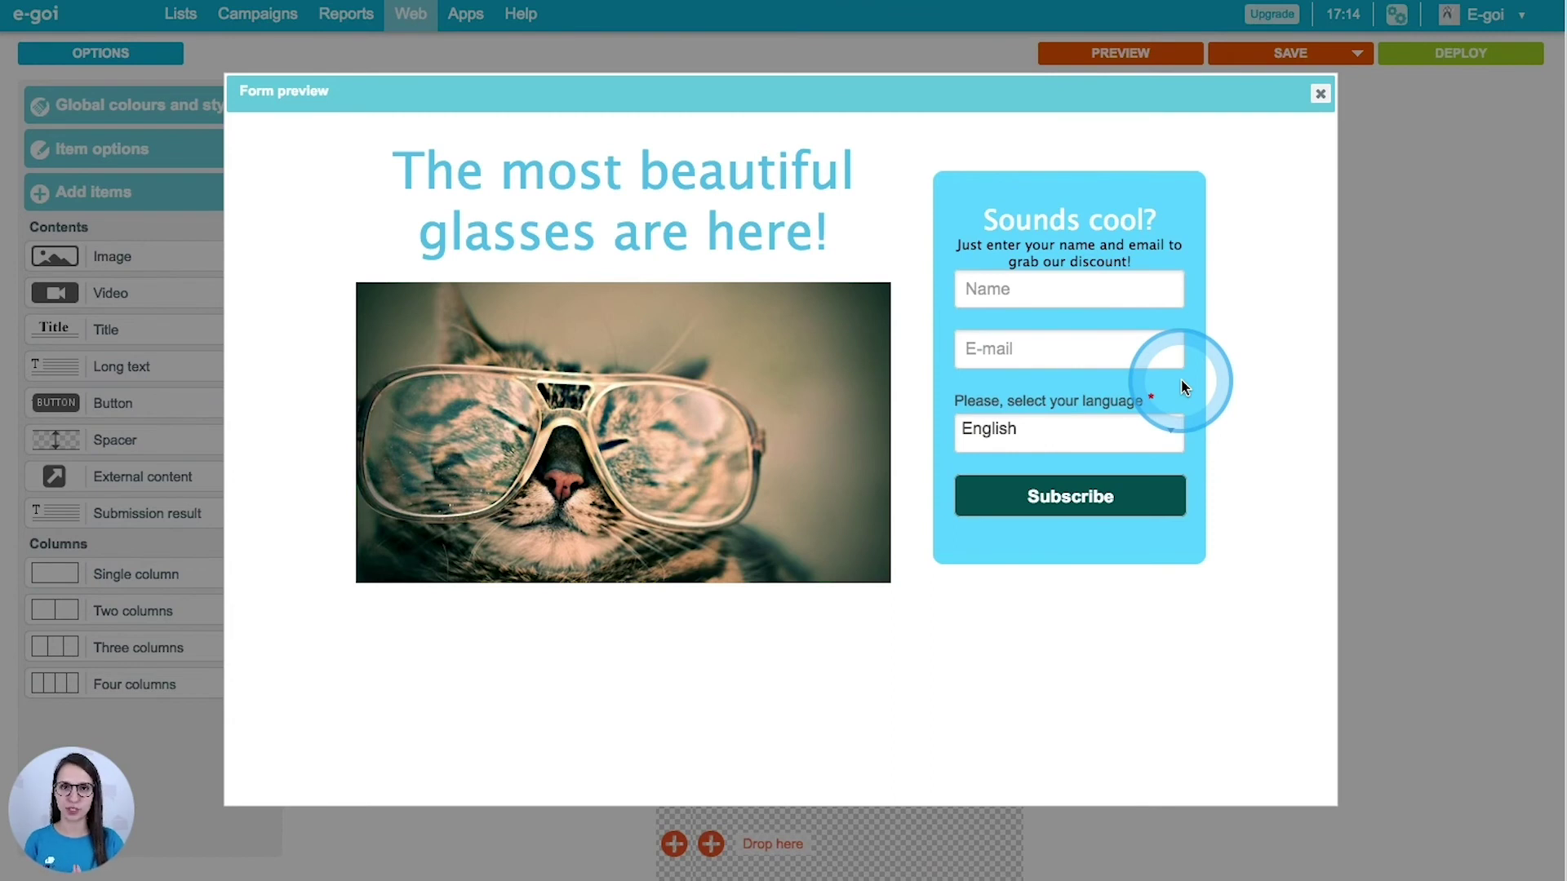
{"action": "left_click", "coordinate": [1175, 430]}
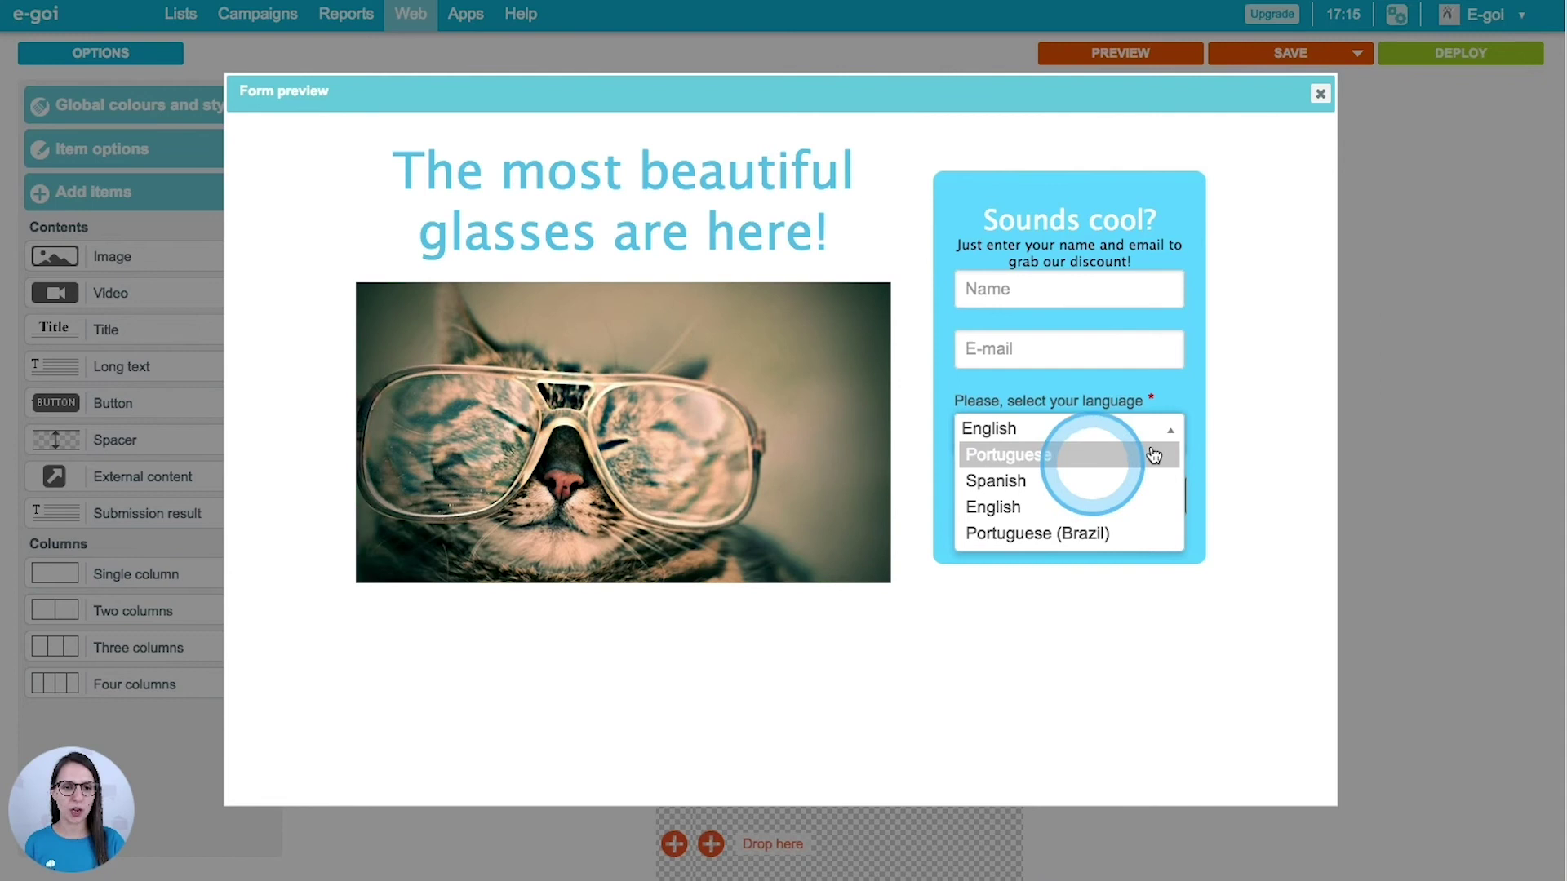
{"action": "left_click", "coordinate": [1194, 411]}
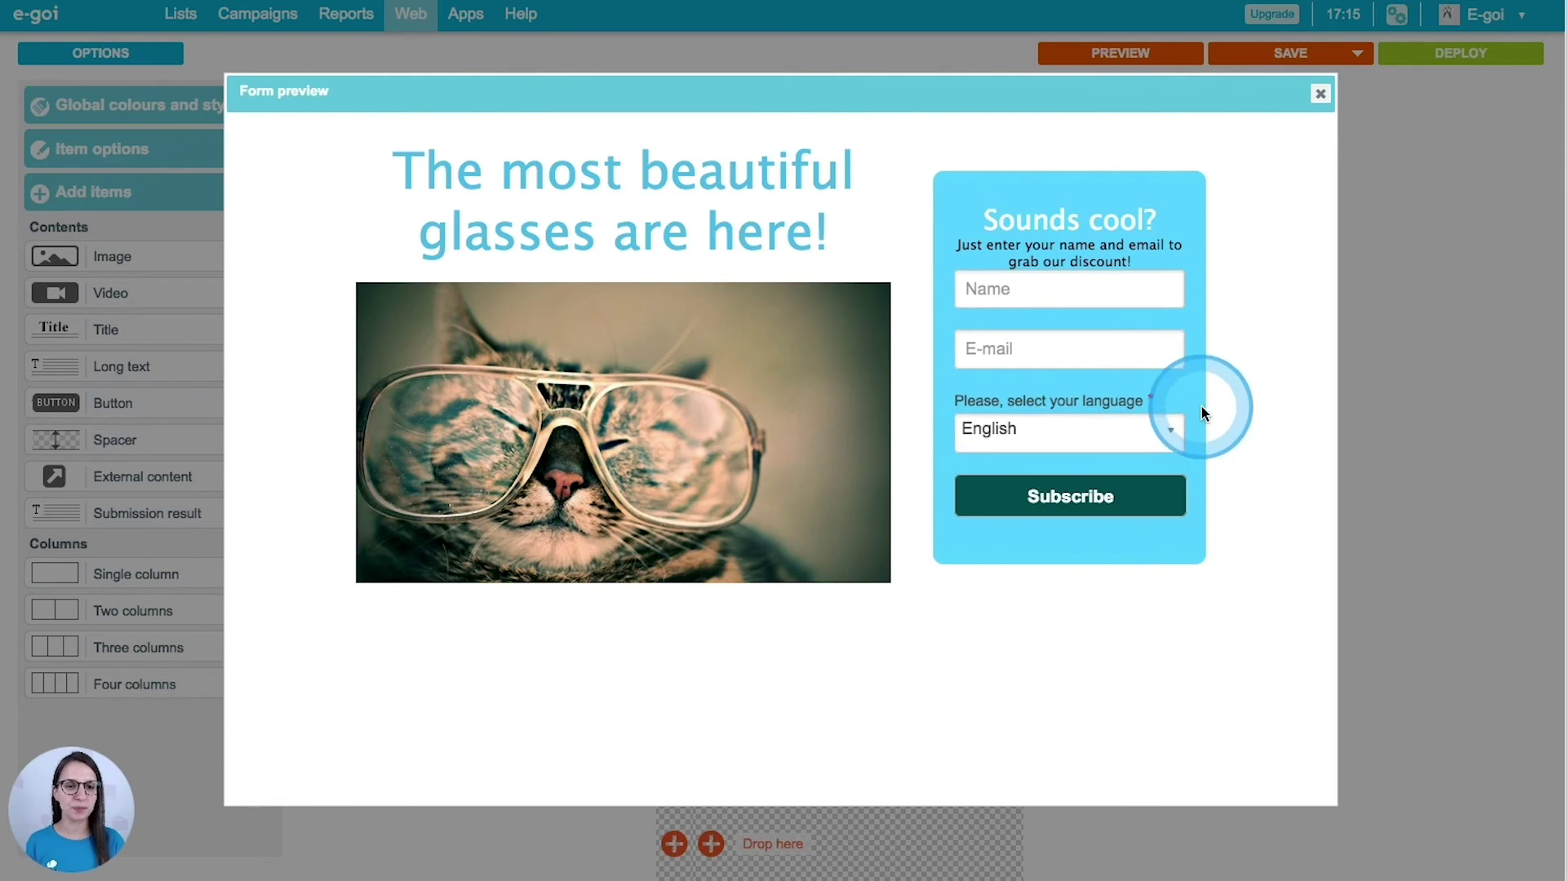
{"action": "left_click", "coordinate": [1320, 93]}
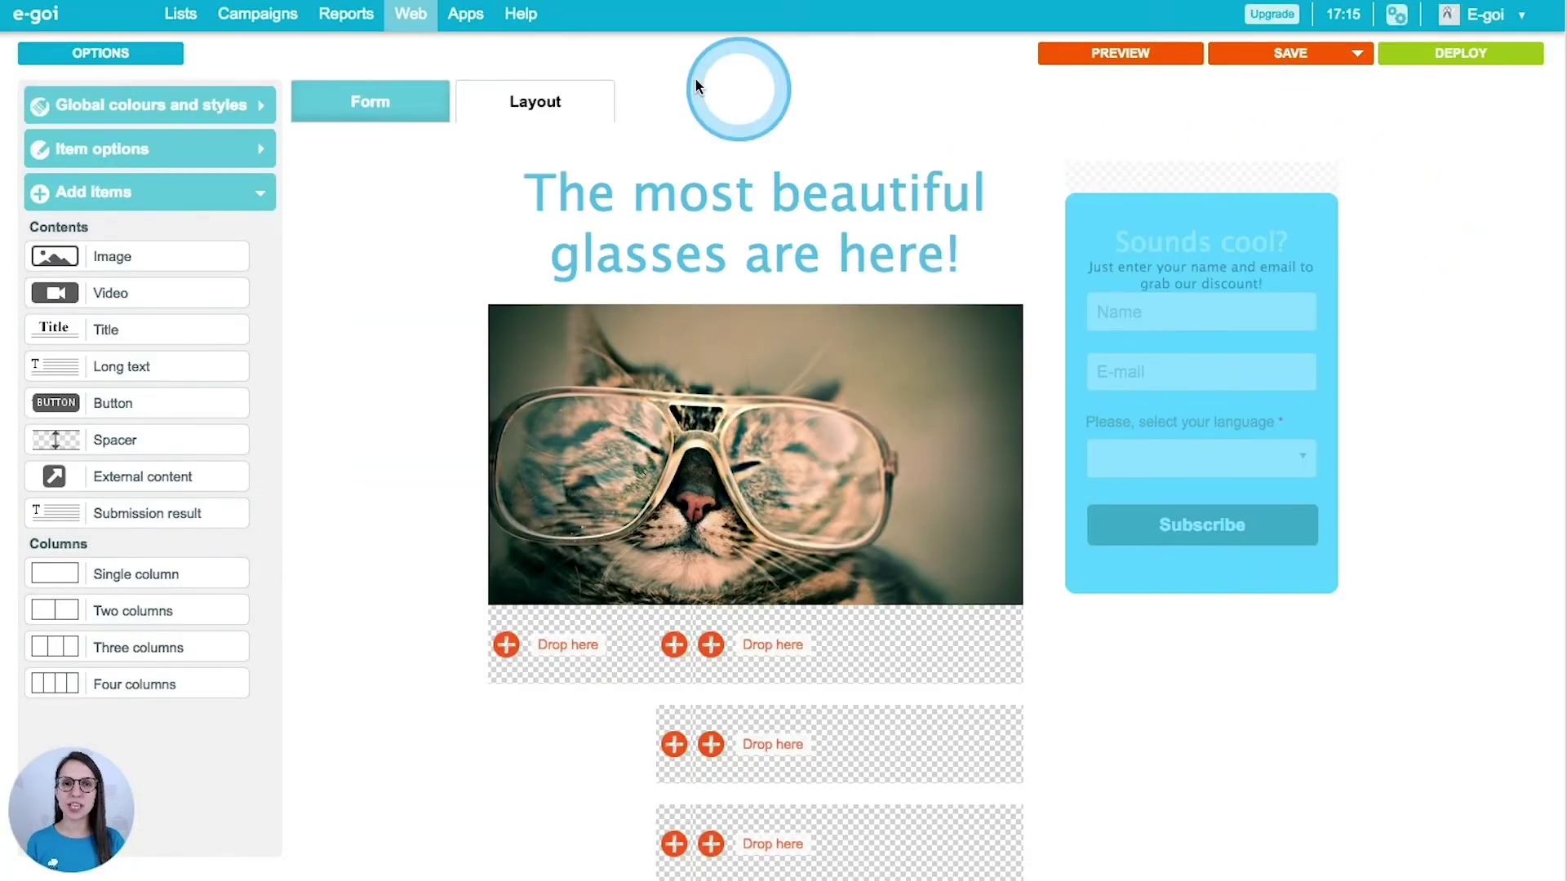
- Set both the form's Title and Internal title to Glasses Promo
{"action": "left_click", "coordinate": [128, 56]}
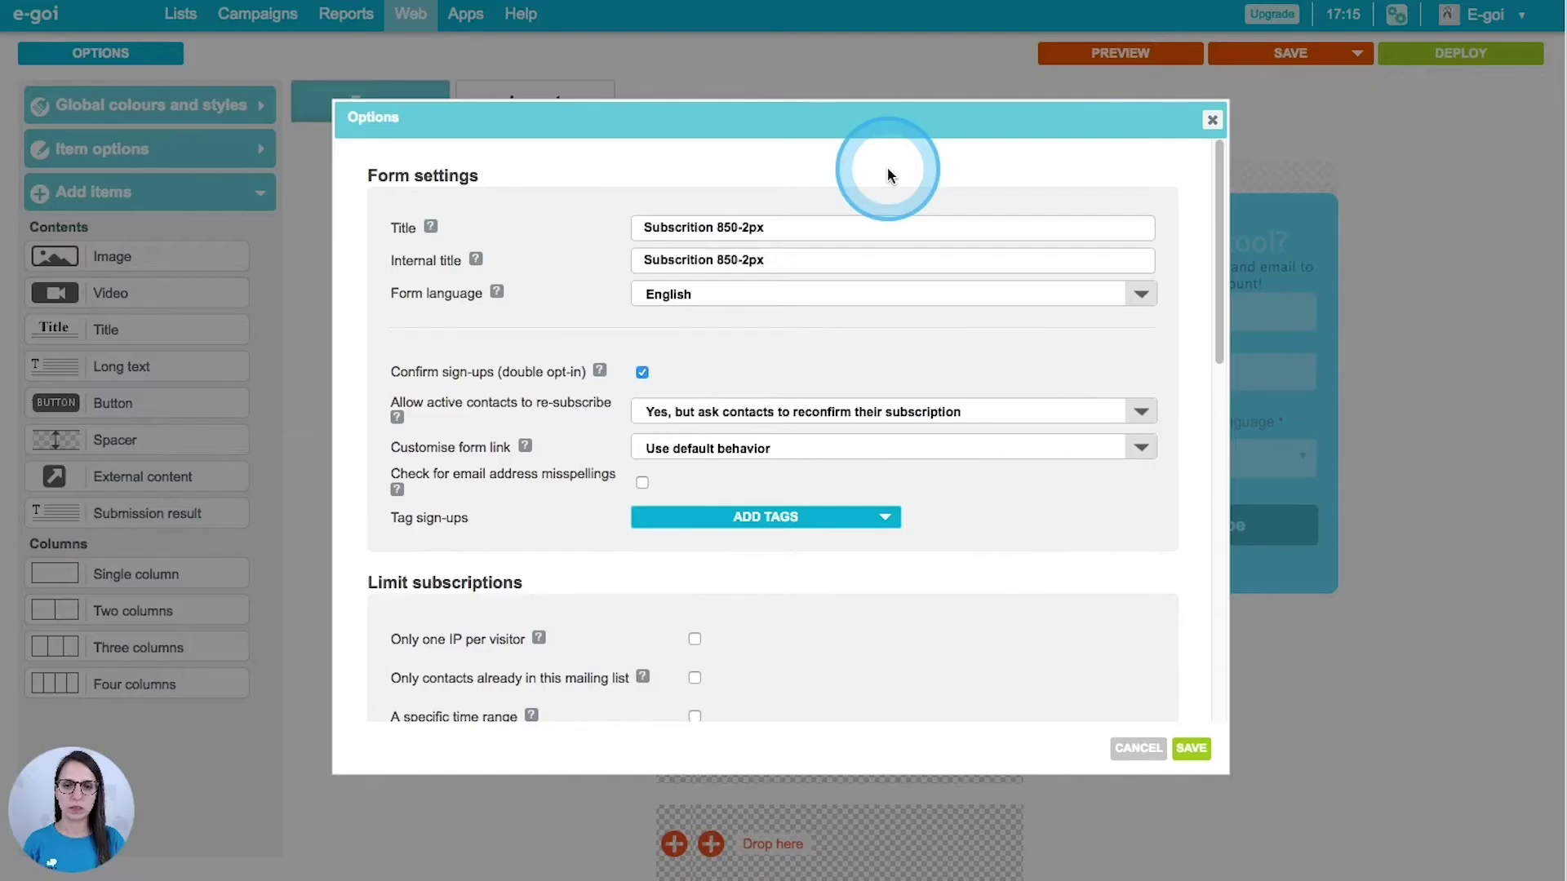
{"action": "left_click_drag", "start_coordinate": [874, 230], "coordinate": [579, 219]}
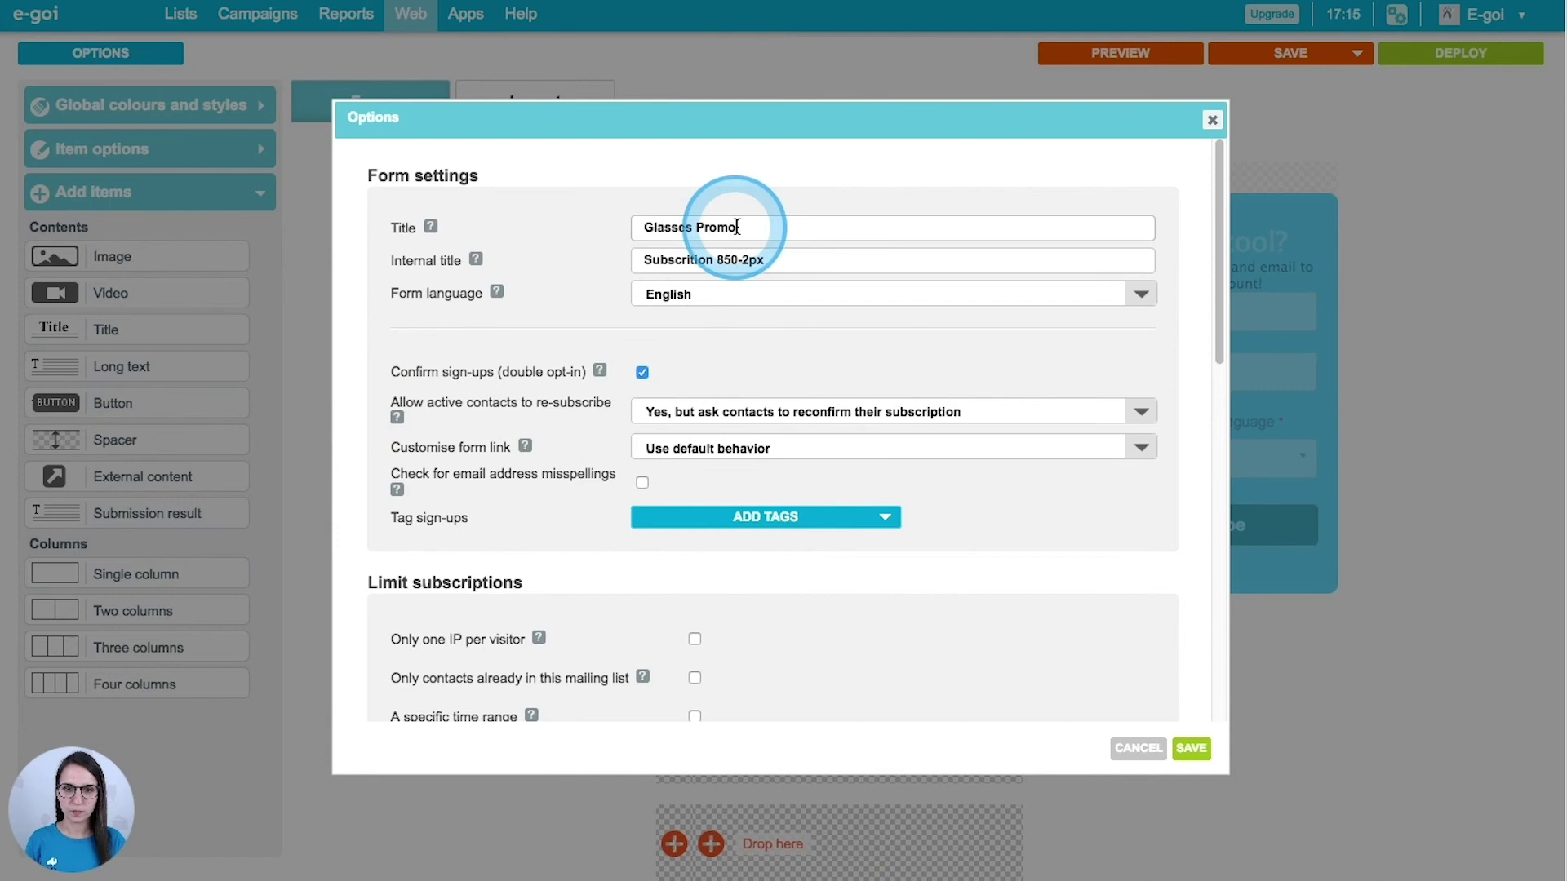
{"action": "left_click_drag", "start_coordinate": [732, 226], "coordinate": [621, 231]}
{"action": "key", "text": "ctrl+c"}
{"action": "left_click", "coordinate": [717, 260]}
{"action": "key", "text": "ctrl+a"}
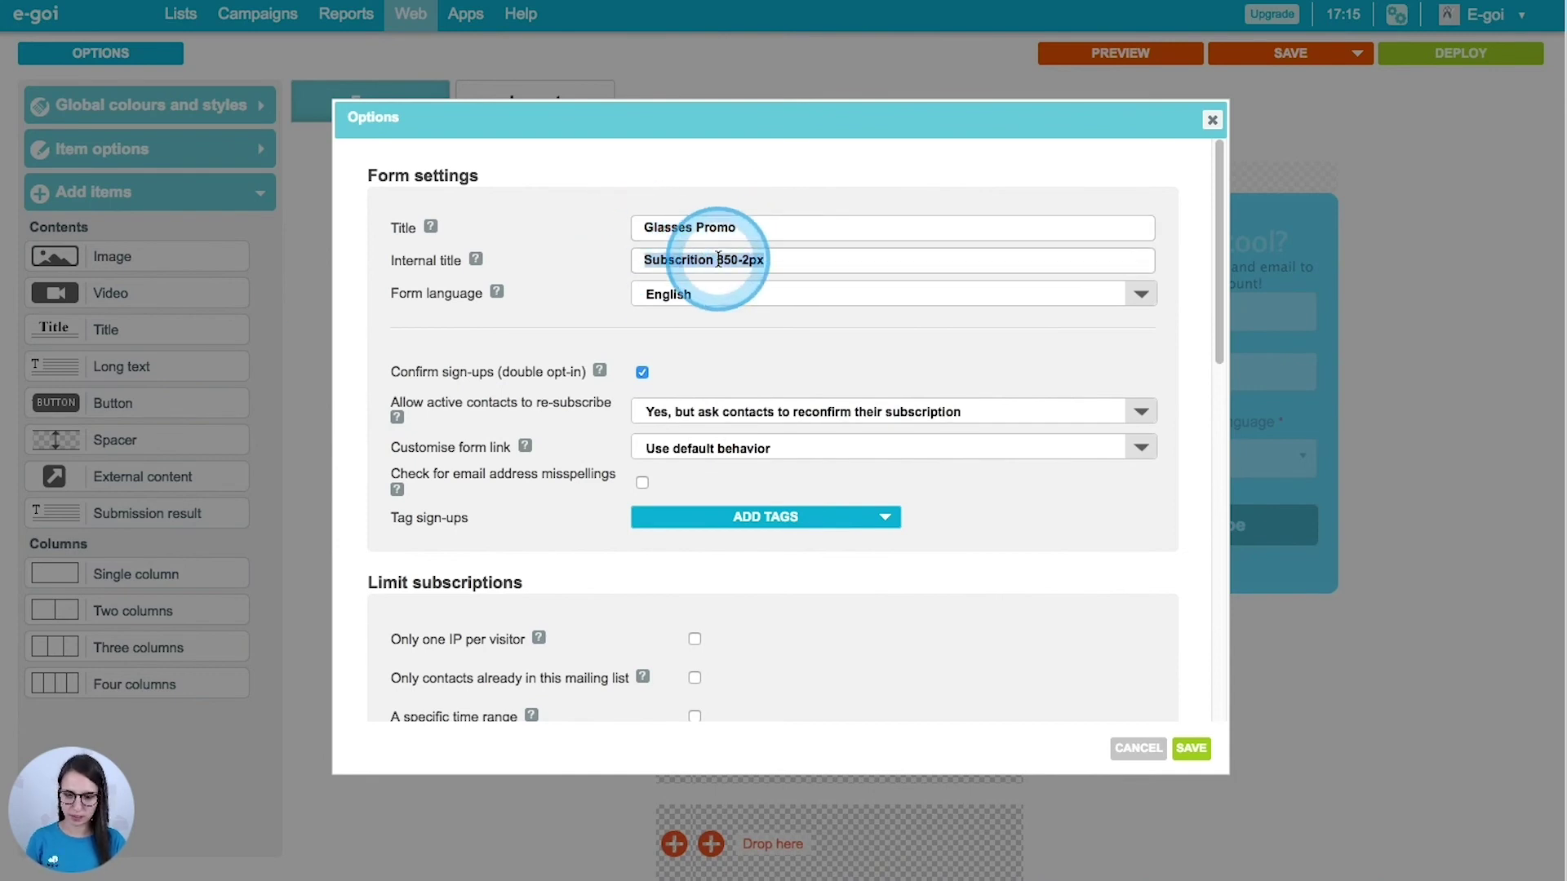
{"action": "key", "text": "ctrl+v"}
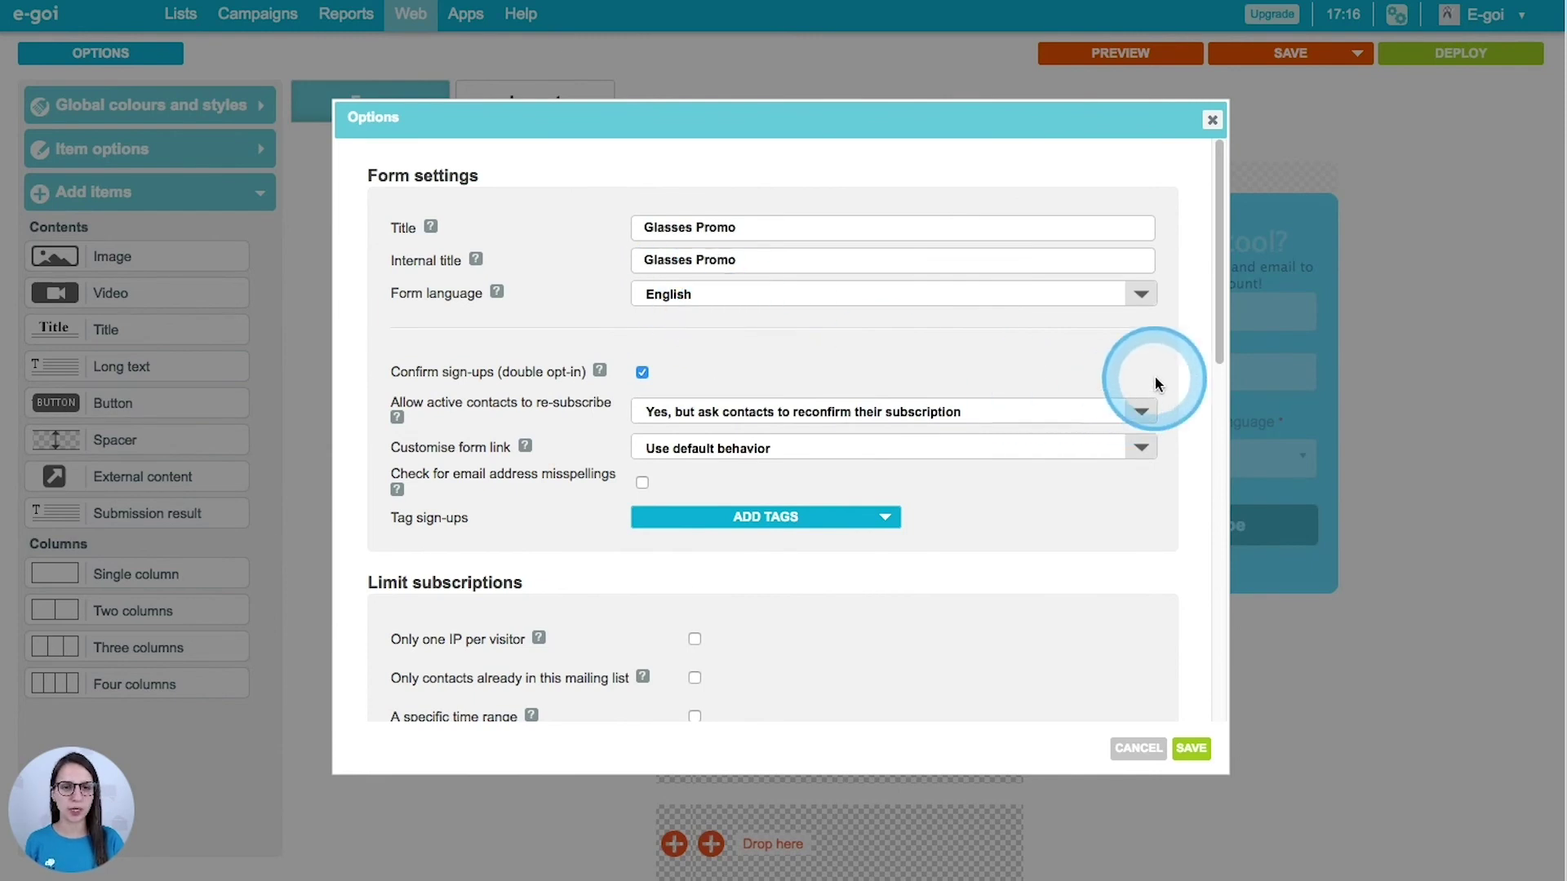
- Leave sign-up confirmation enabled and view the tags available for sign-ups
{"action": "scroll", "coordinate": [1155, 382], "scroll_direction": "down", "scroll_amount": 3}
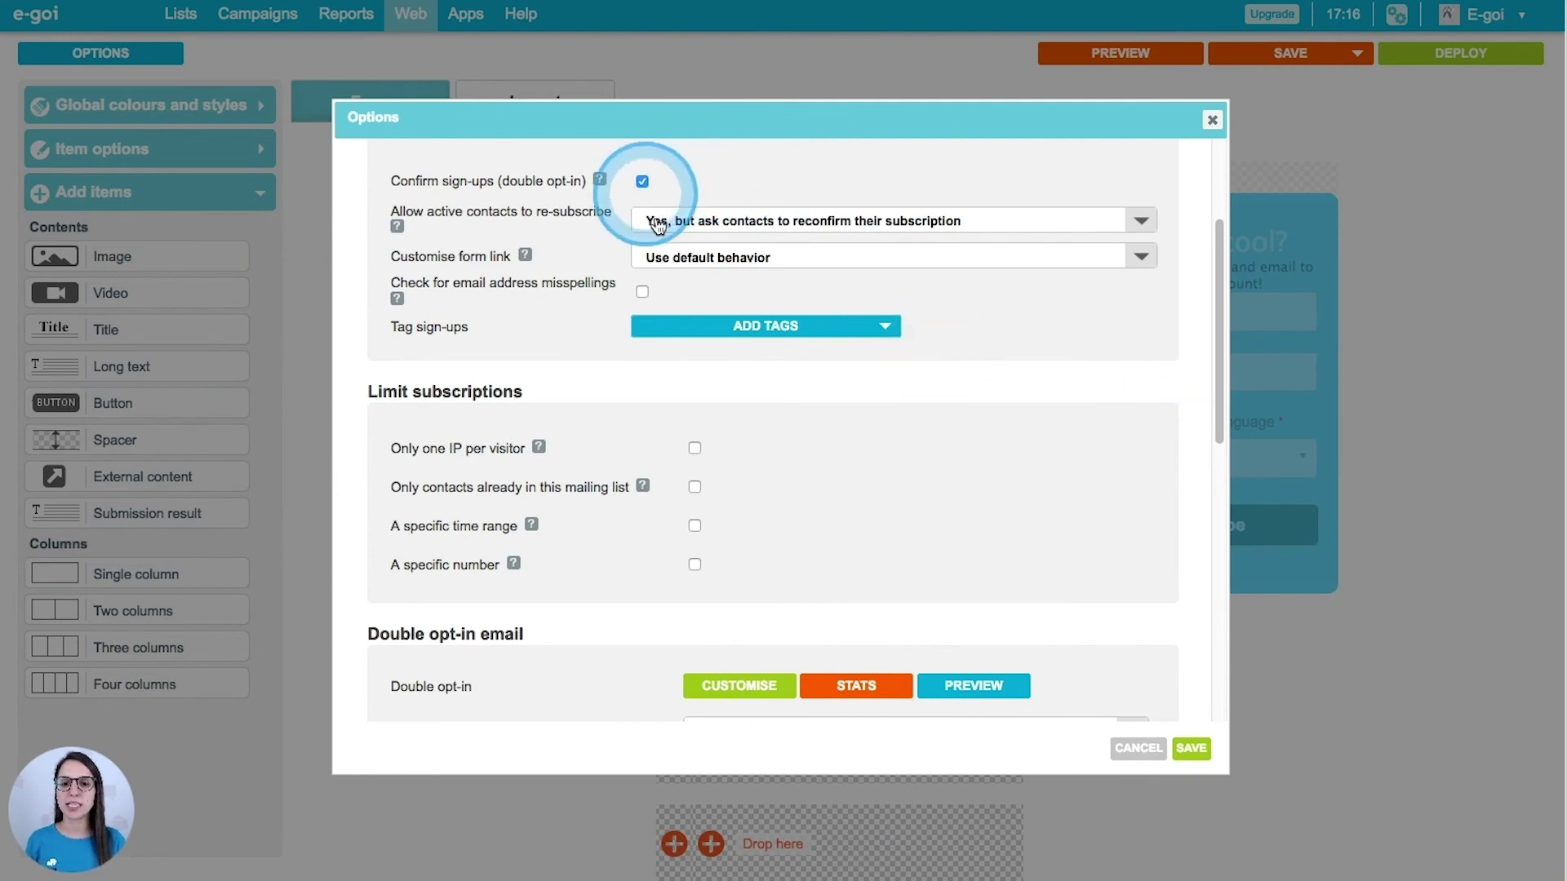
{"action": "left_click", "coordinate": [642, 181]}
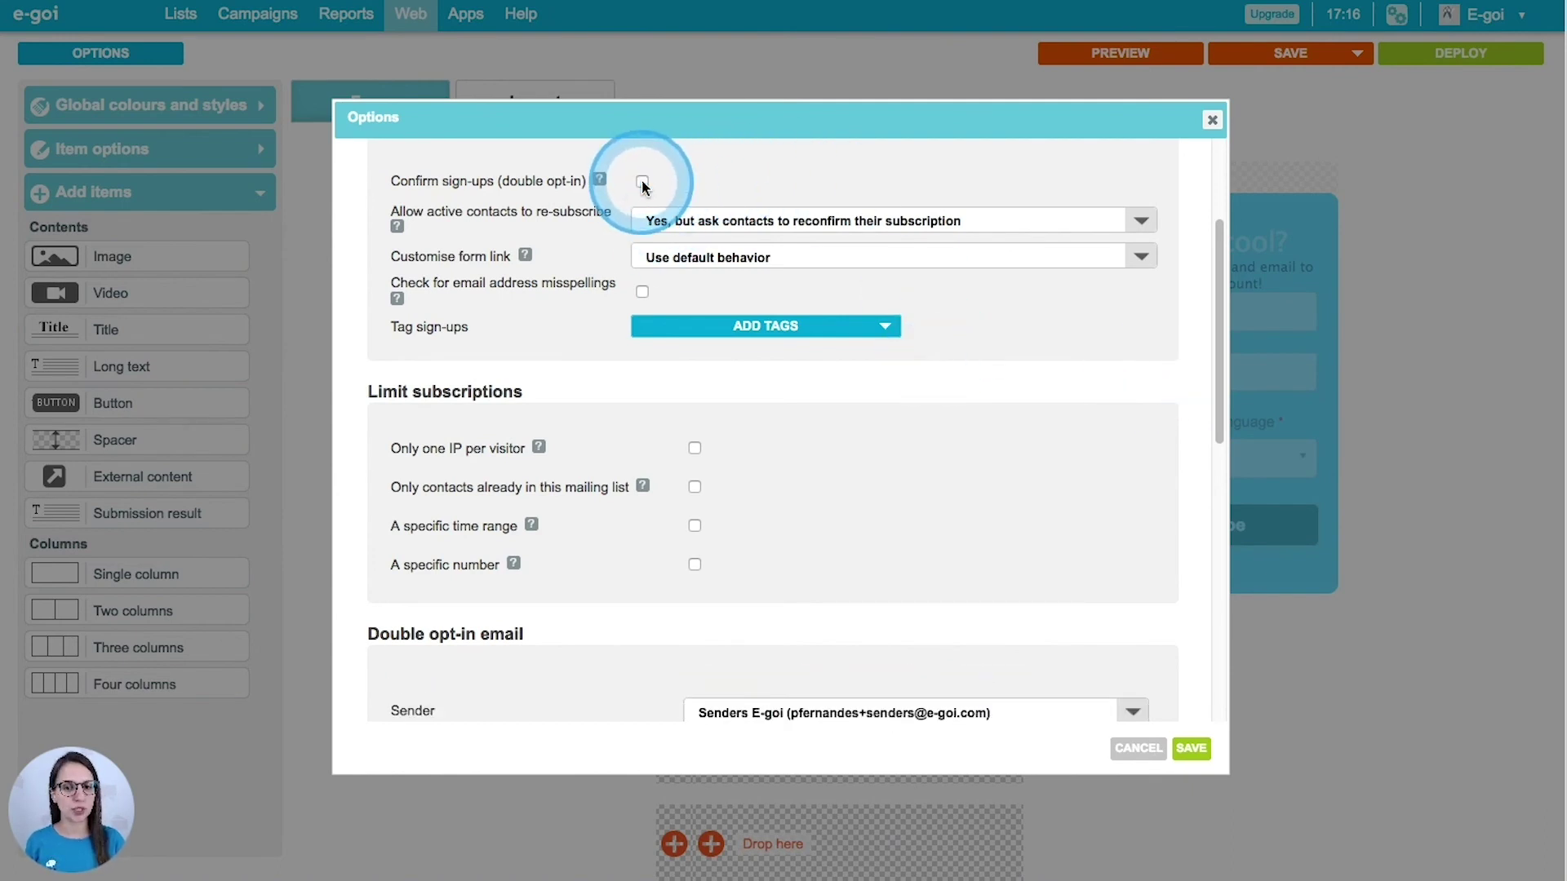
{"action": "left_click", "coordinate": [643, 181]}
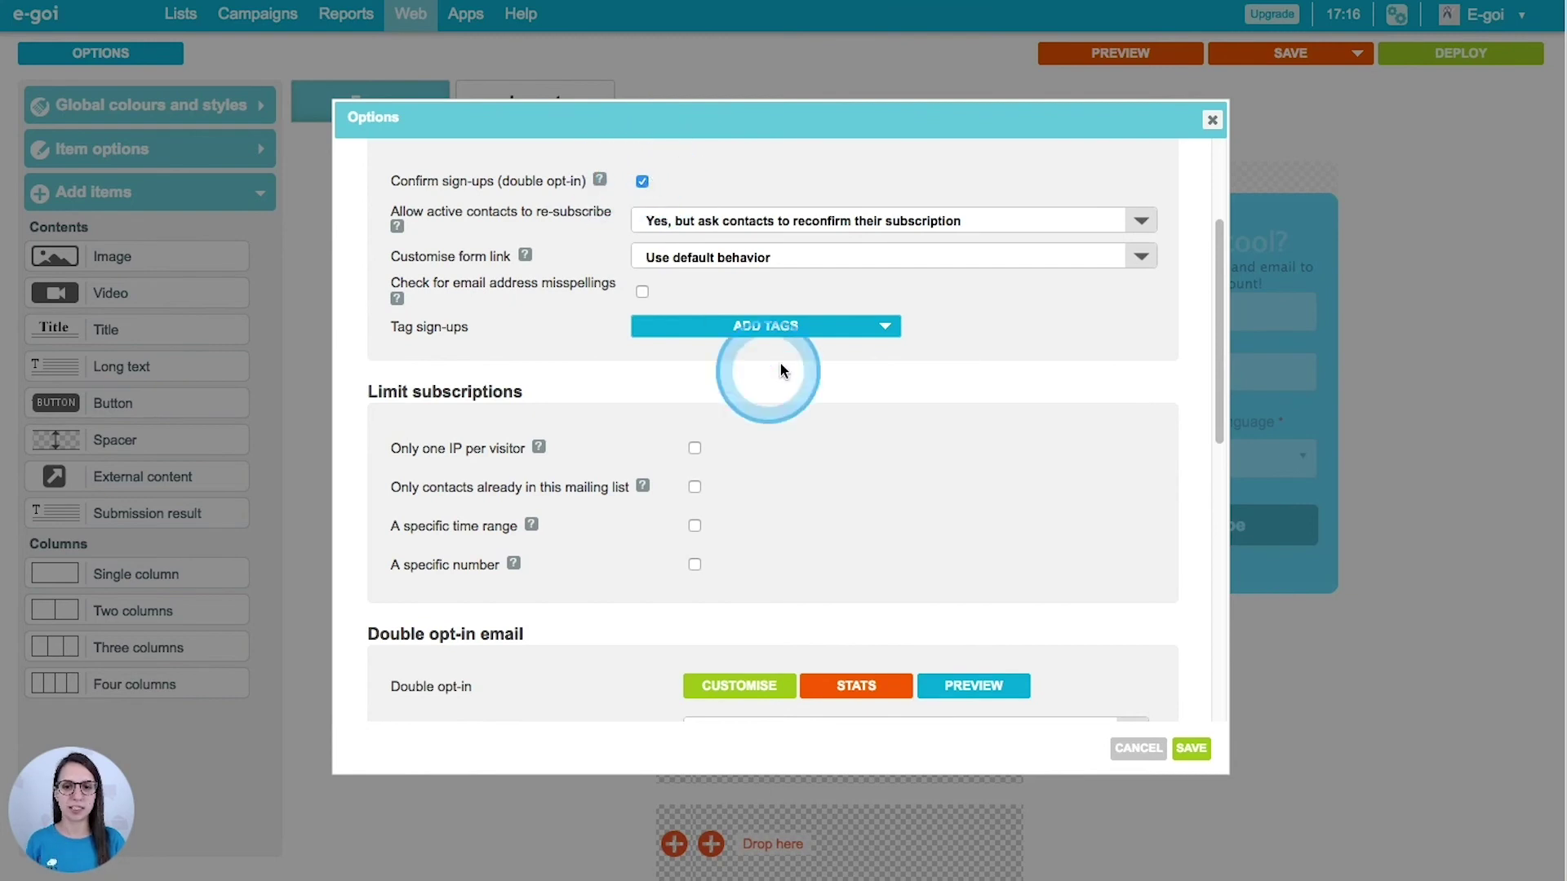
{"action": "scroll", "coordinate": [457, 694], "scroll_direction": "down", "scroll_amount": 1}
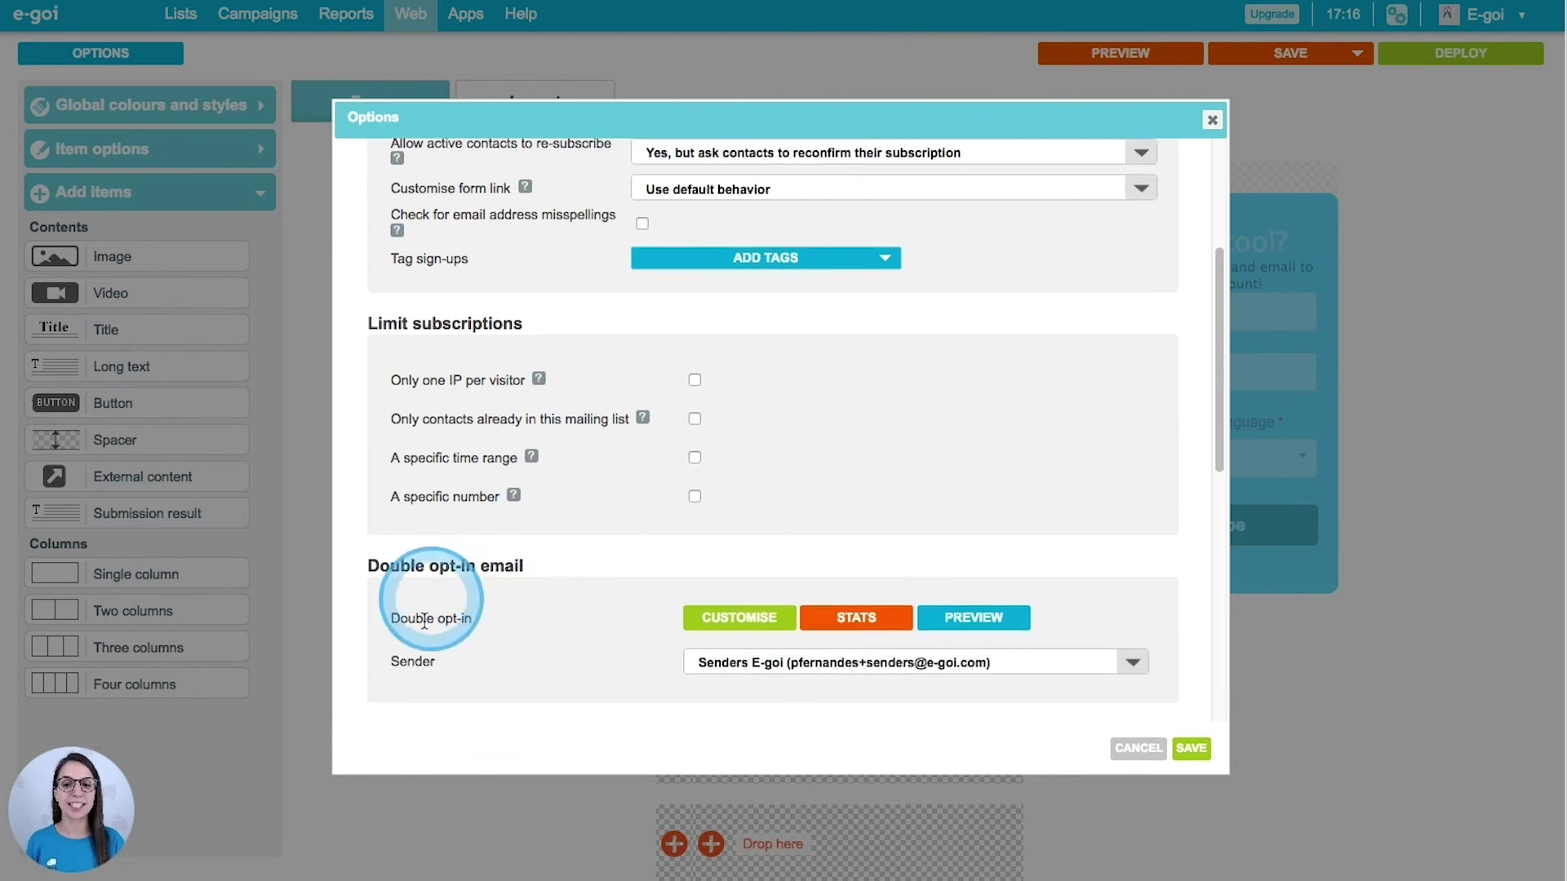
{"action": "left_click", "coordinate": [953, 604]}
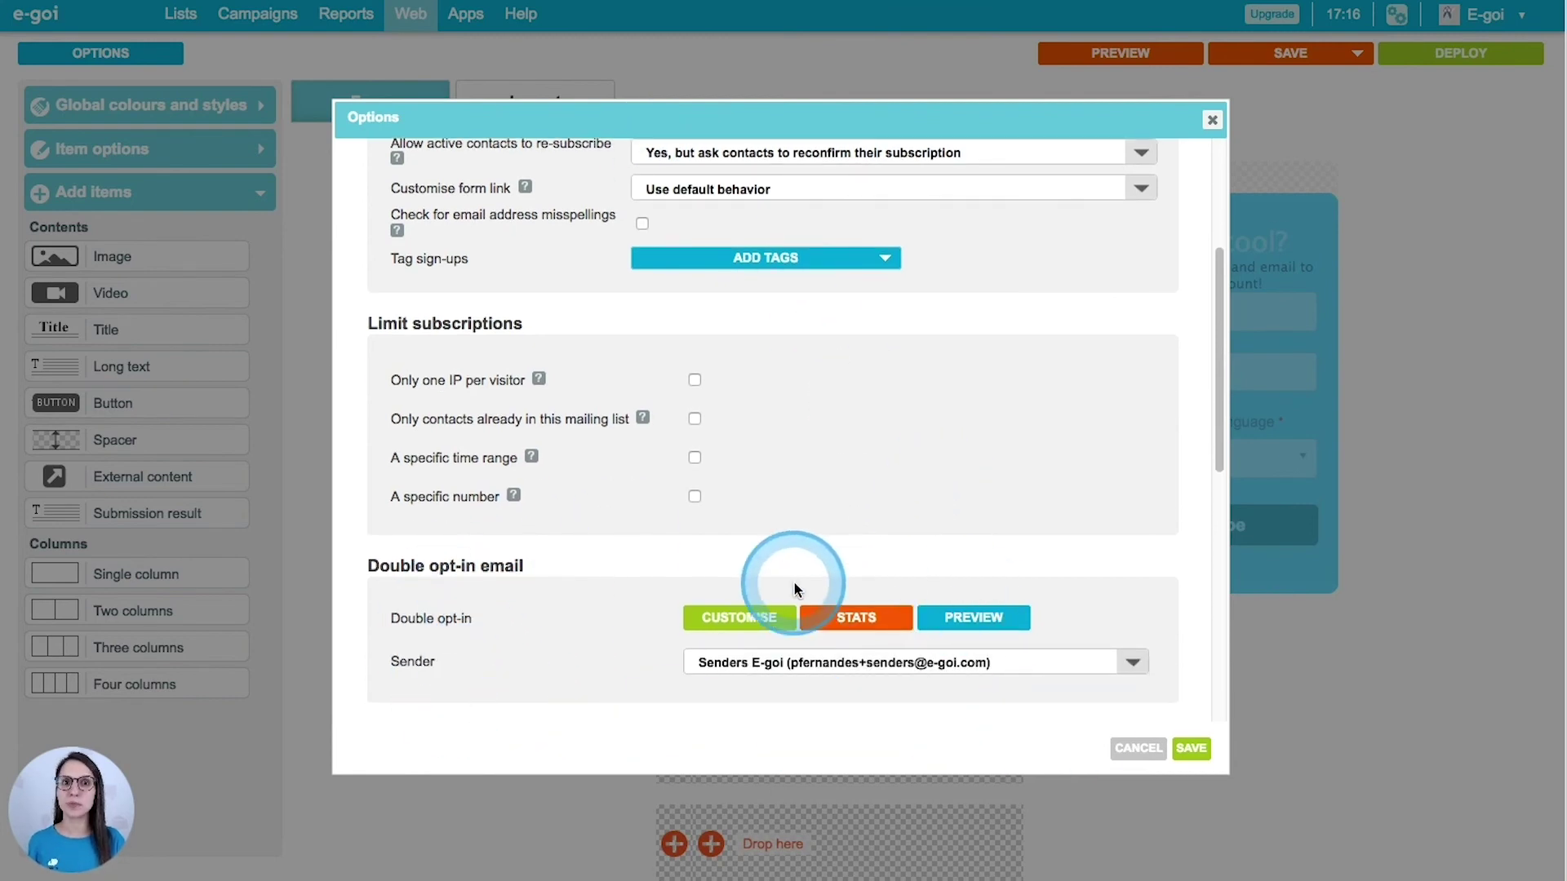
{"action": "scroll", "coordinate": [793, 583], "scroll_direction": "down", "scroll_amount": 2}
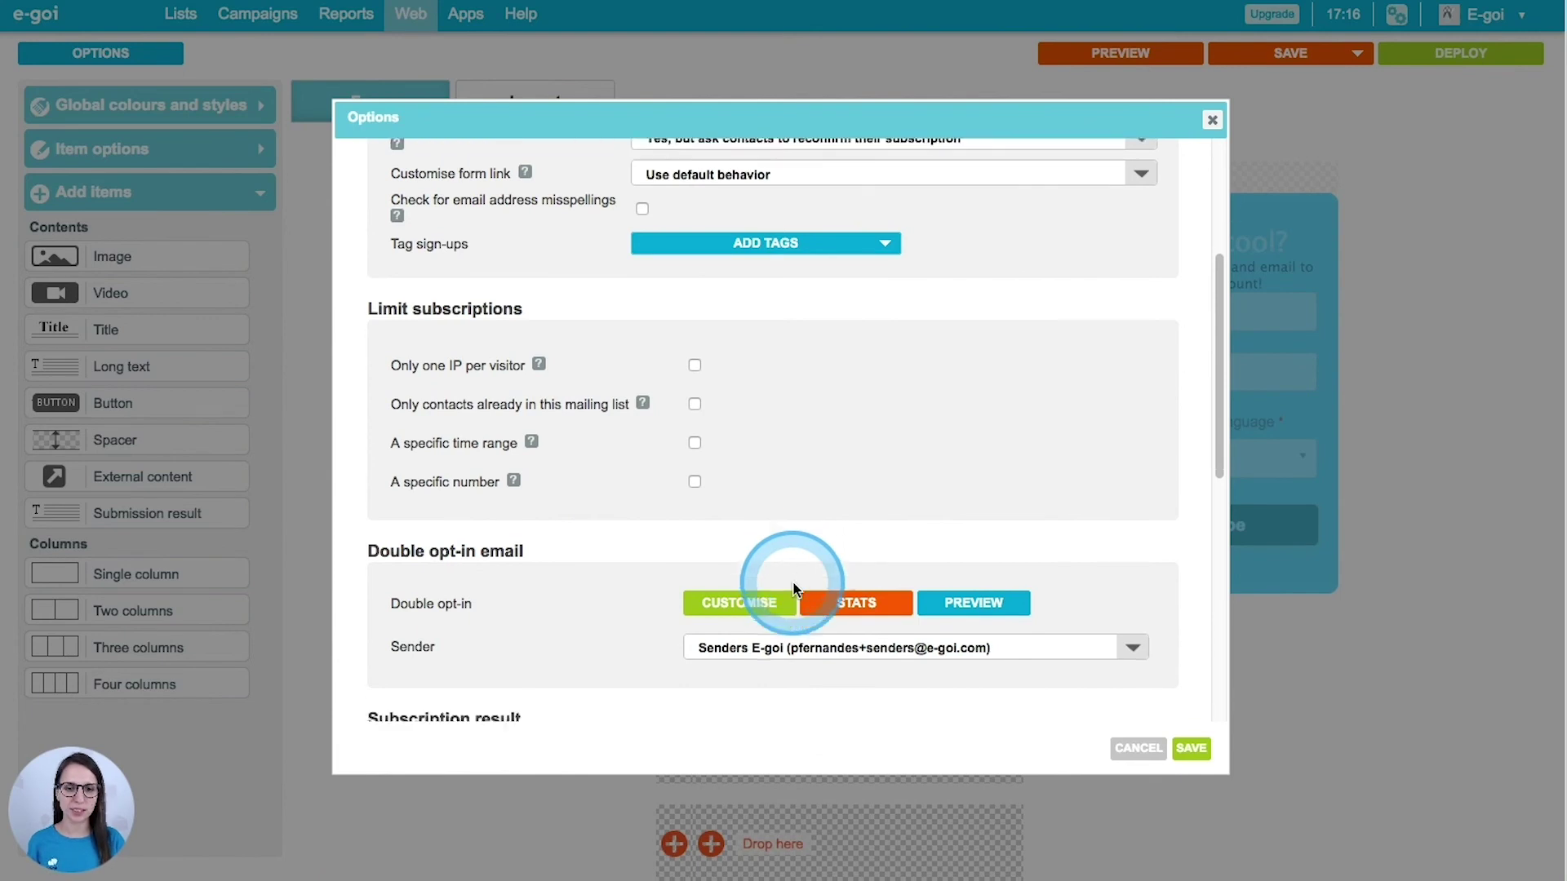
{"action": "scroll", "coordinate": [971, 369], "scroll_direction": "up", "scroll_amount": 3}
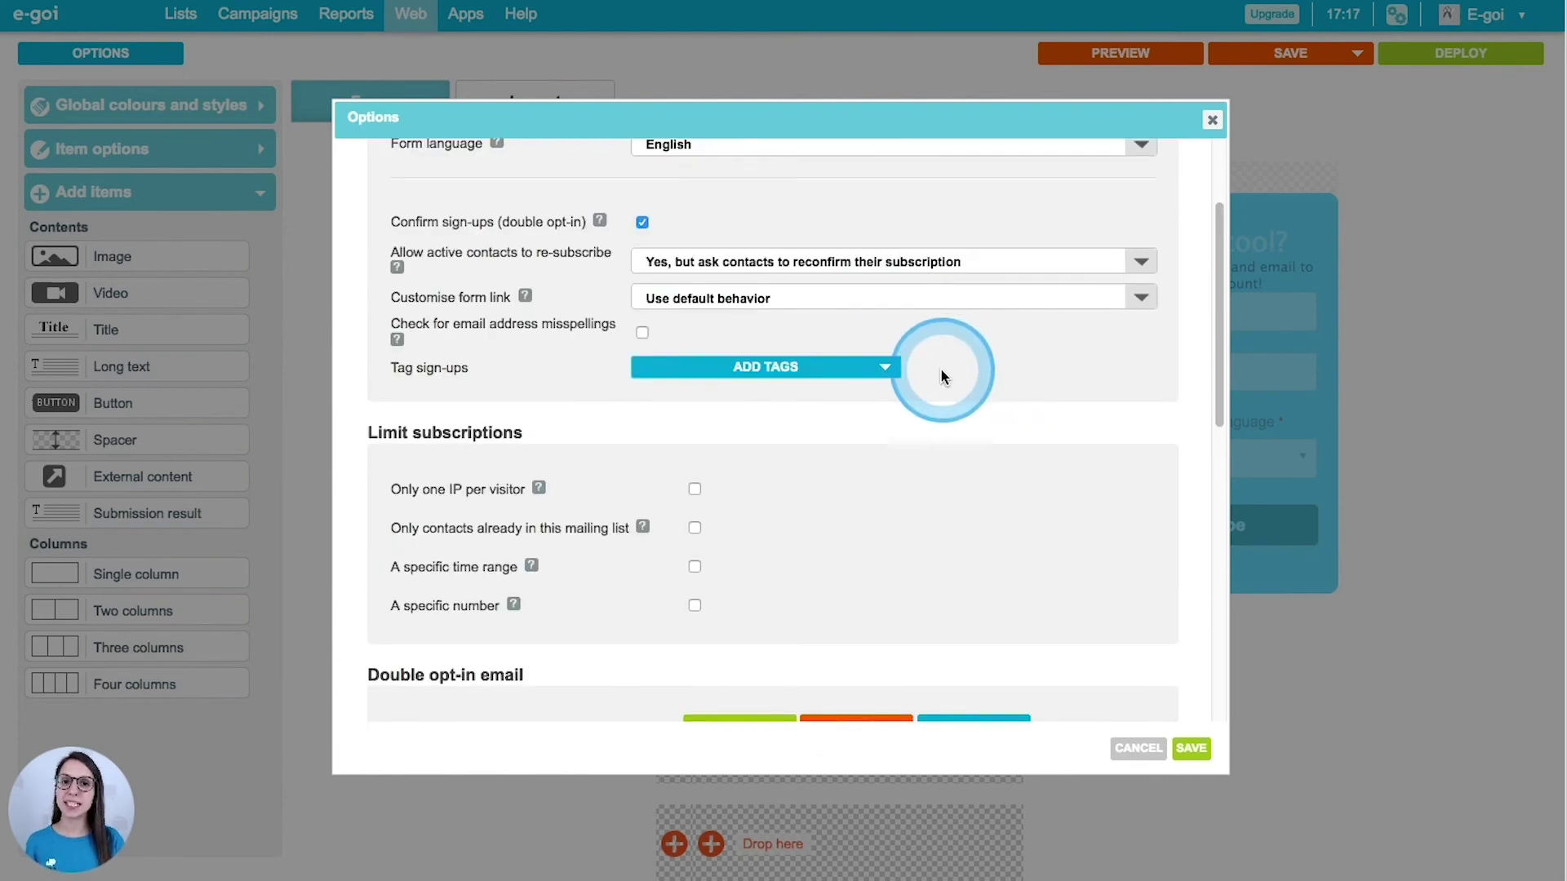
{"action": "left_click", "coordinate": [892, 372]}
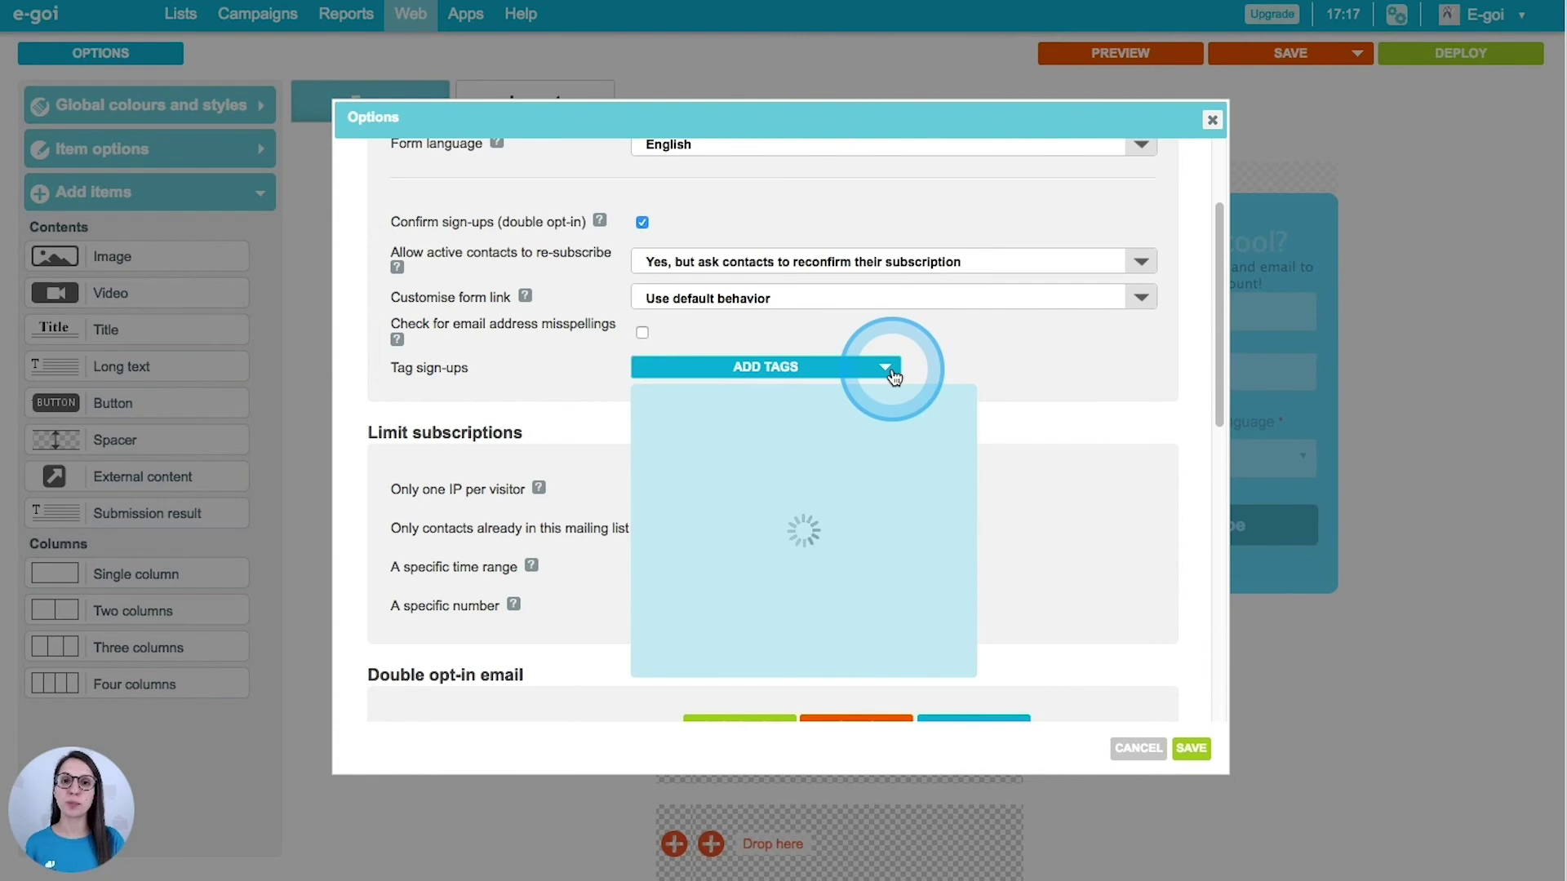
- Tick Customise for both Subscription successful and Subscription failed messages under Subscription result
{"action": "left_click", "coordinate": [962, 336]}
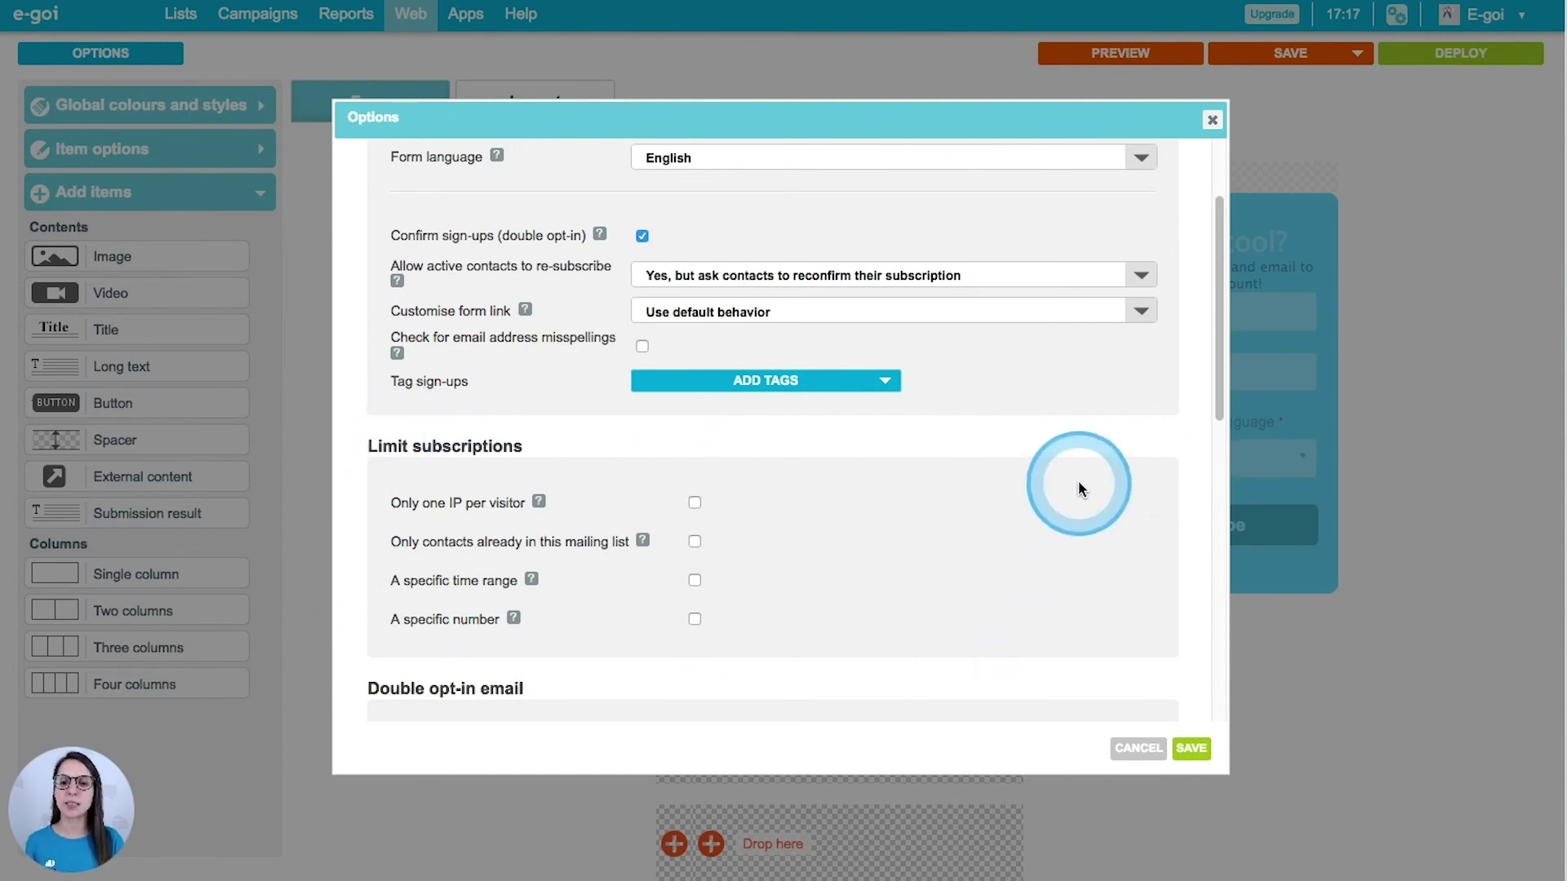
{"action": "scroll", "coordinate": [1079, 486], "scroll_direction": "down", "scroll_amount": 3}
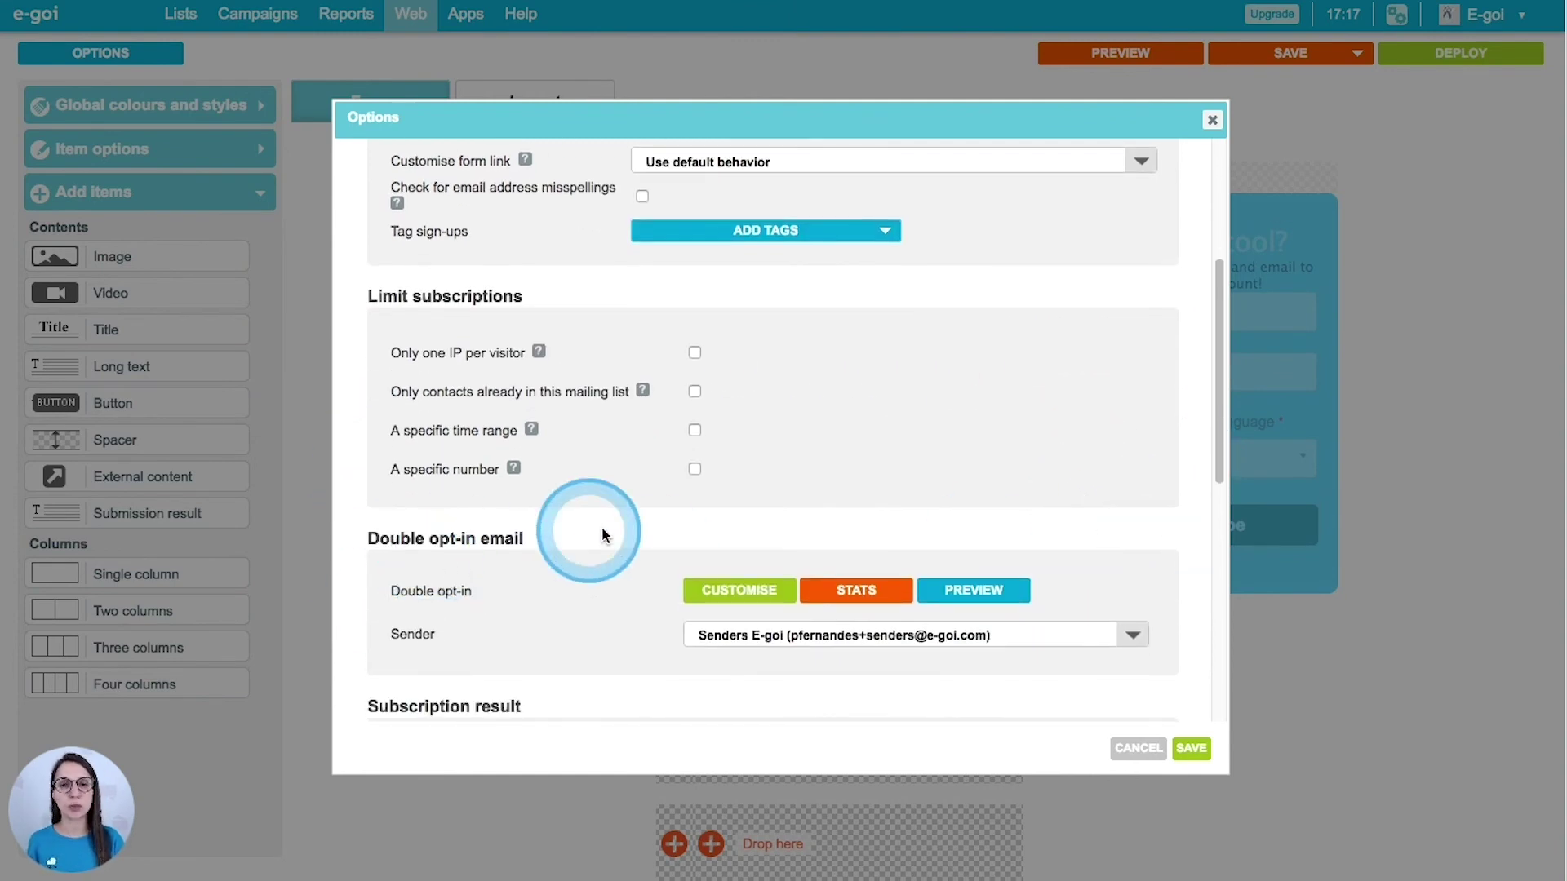
{"action": "scroll", "coordinate": [605, 531], "scroll_direction": "down", "scroll_amount": 2}
{"action": "scroll", "coordinate": [605, 533], "scroll_direction": "down", "scroll_amount": 3}
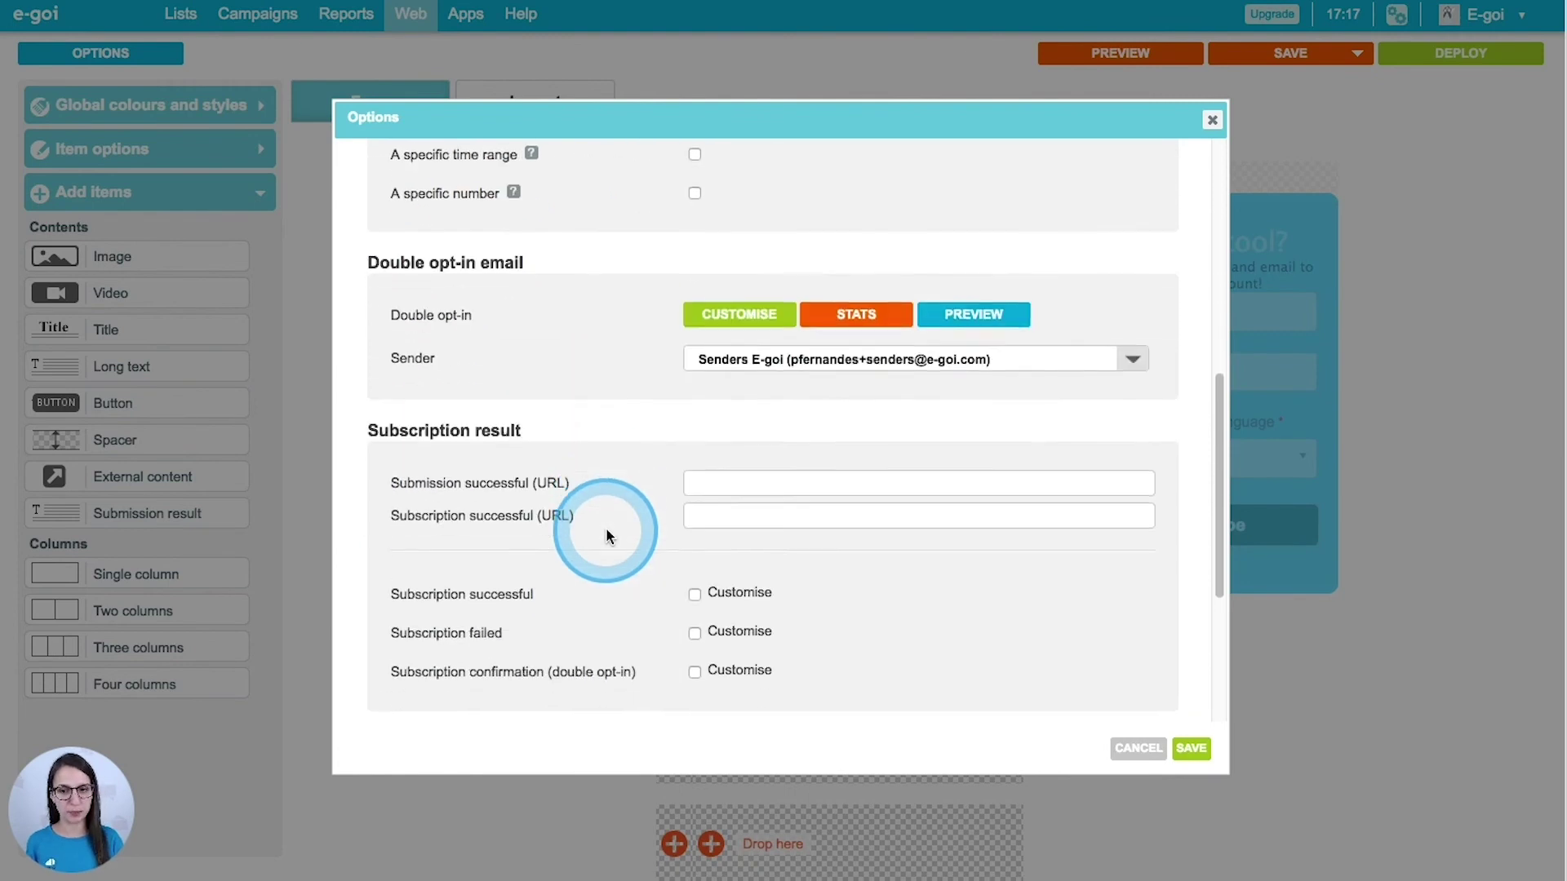
{"action": "scroll", "coordinate": [606, 536], "scroll_direction": "down", "scroll_amount": 5}
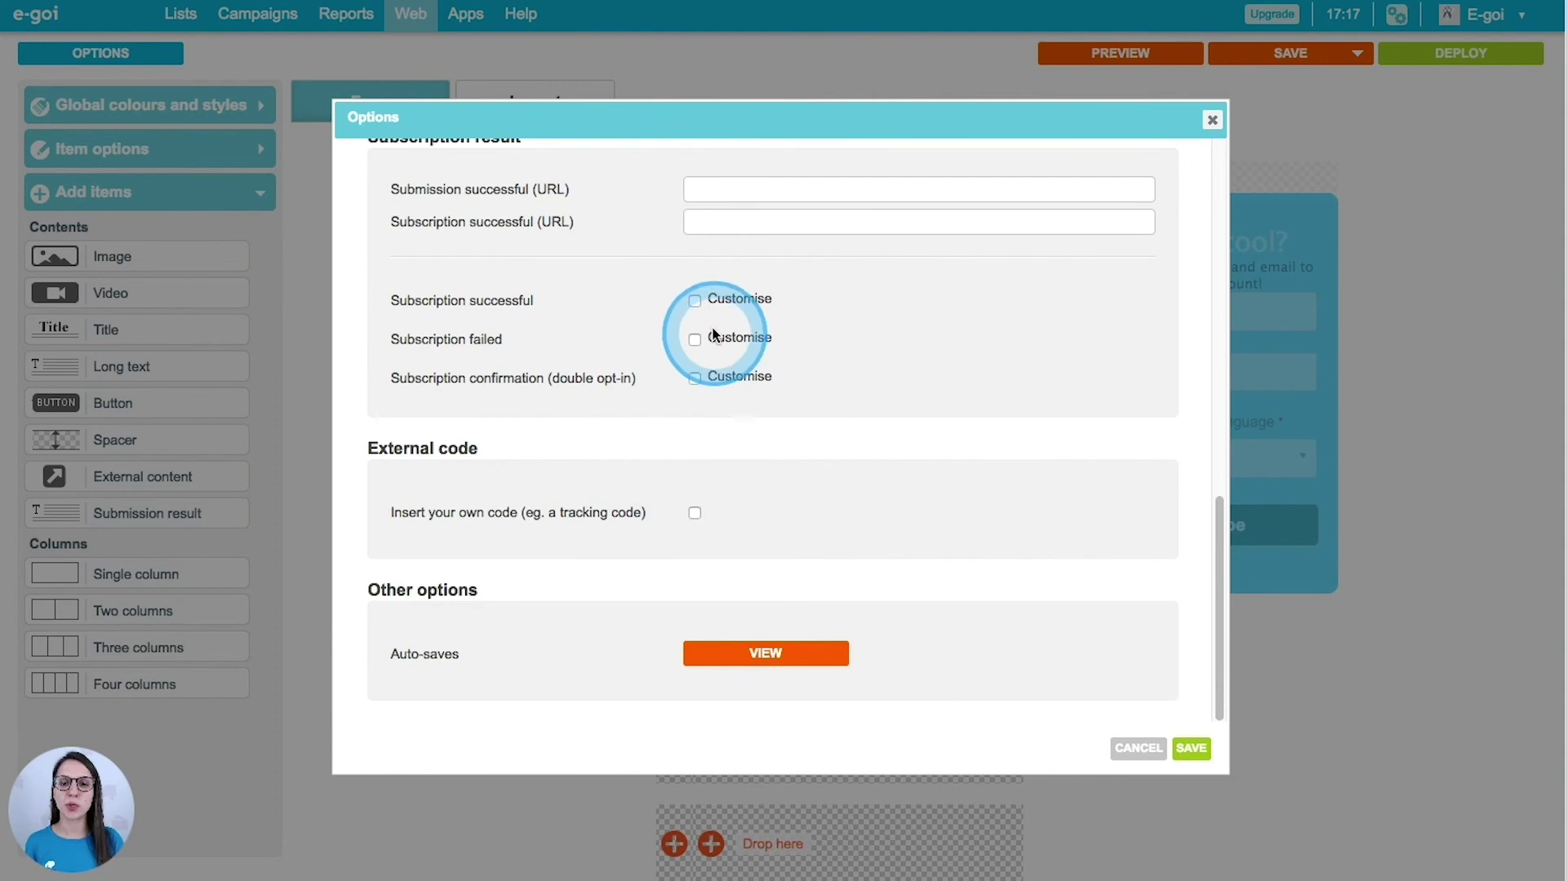
{"action": "left_click", "coordinate": [694, 300]}
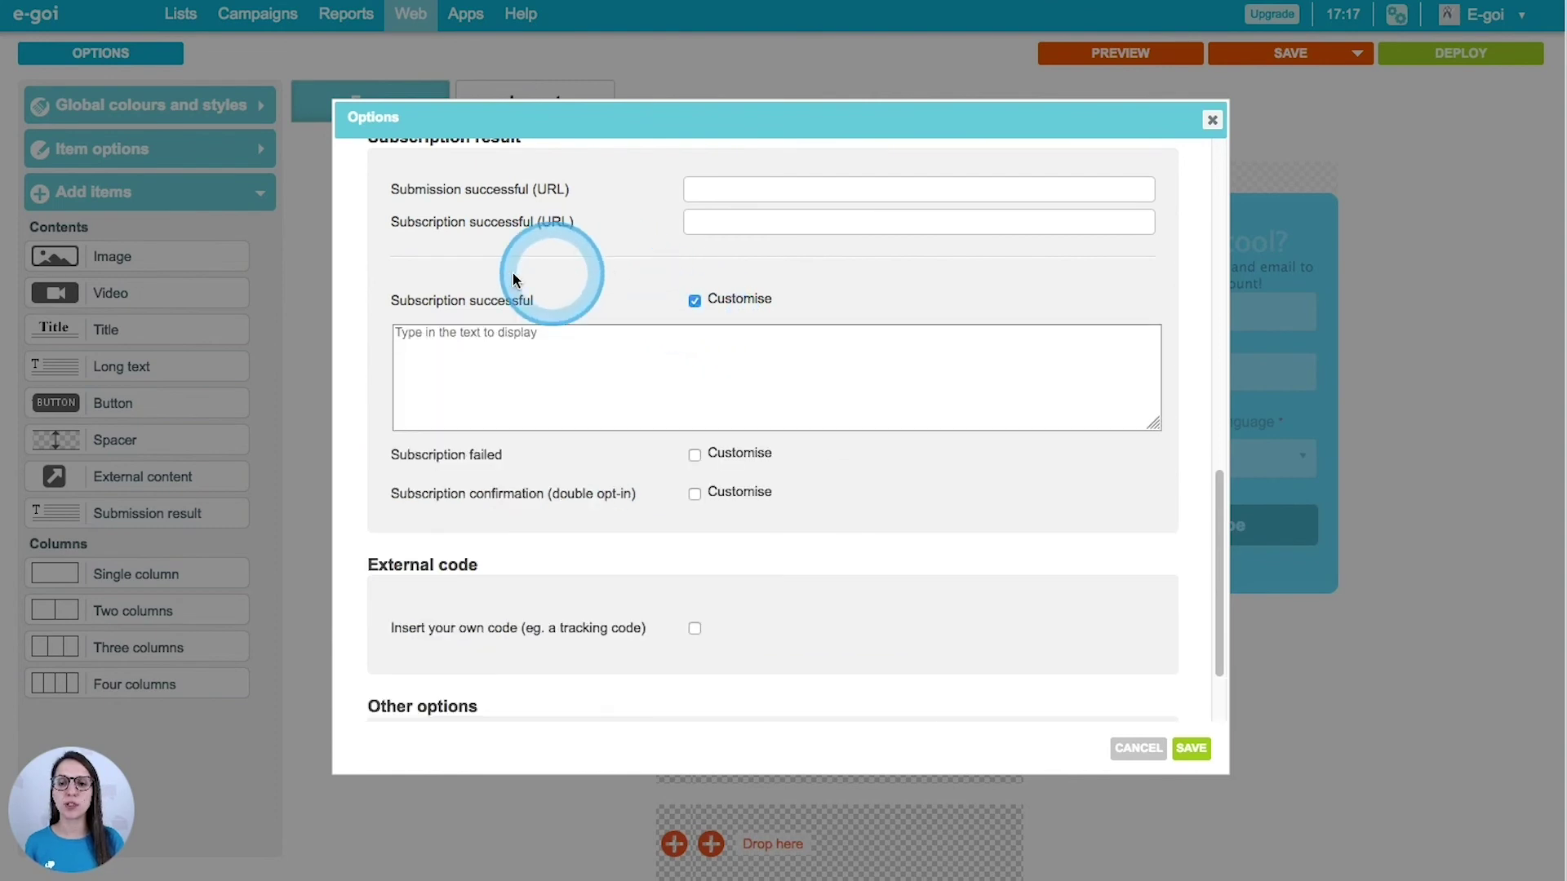
{"action": "left_click", "coordinate": [528, 386]}
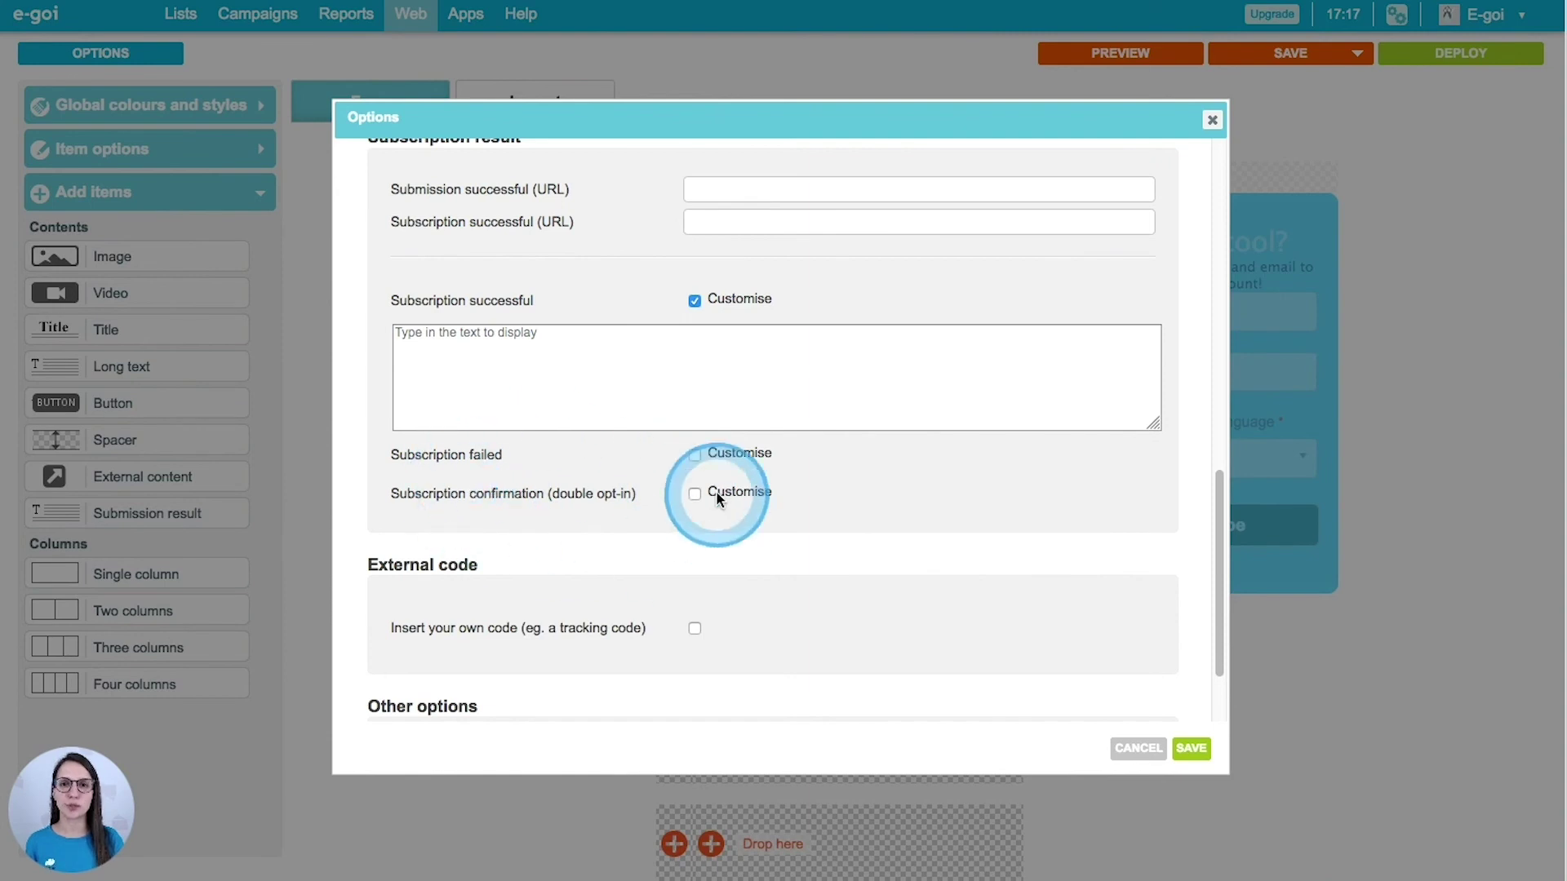
{"action": "left_click", "coordinate": [695, 455]}
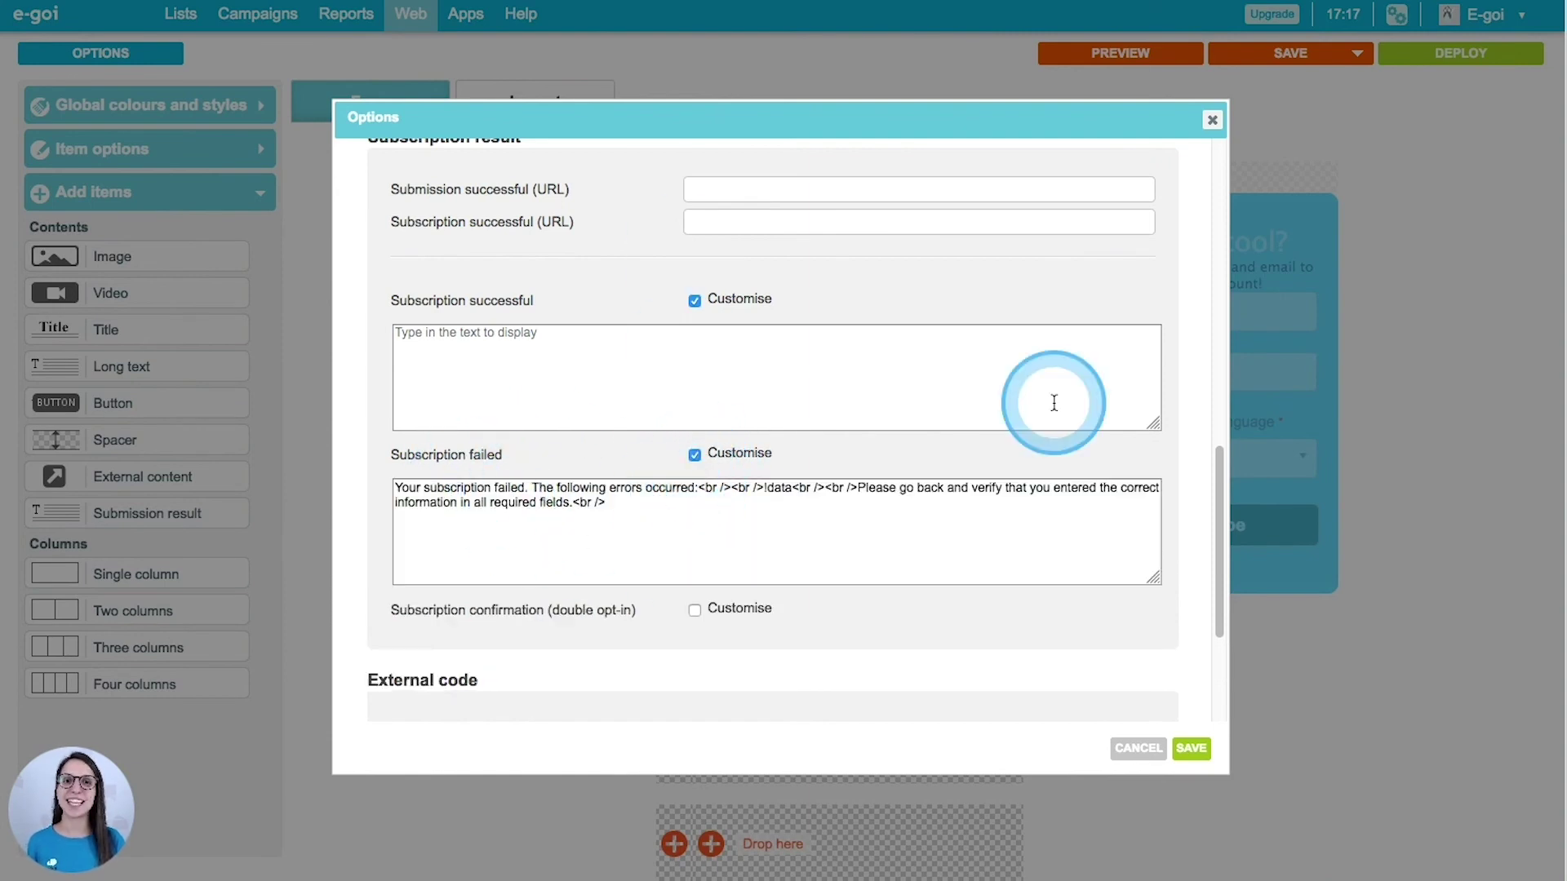
{"action": "left_click", "coordinate": [478, 353]}
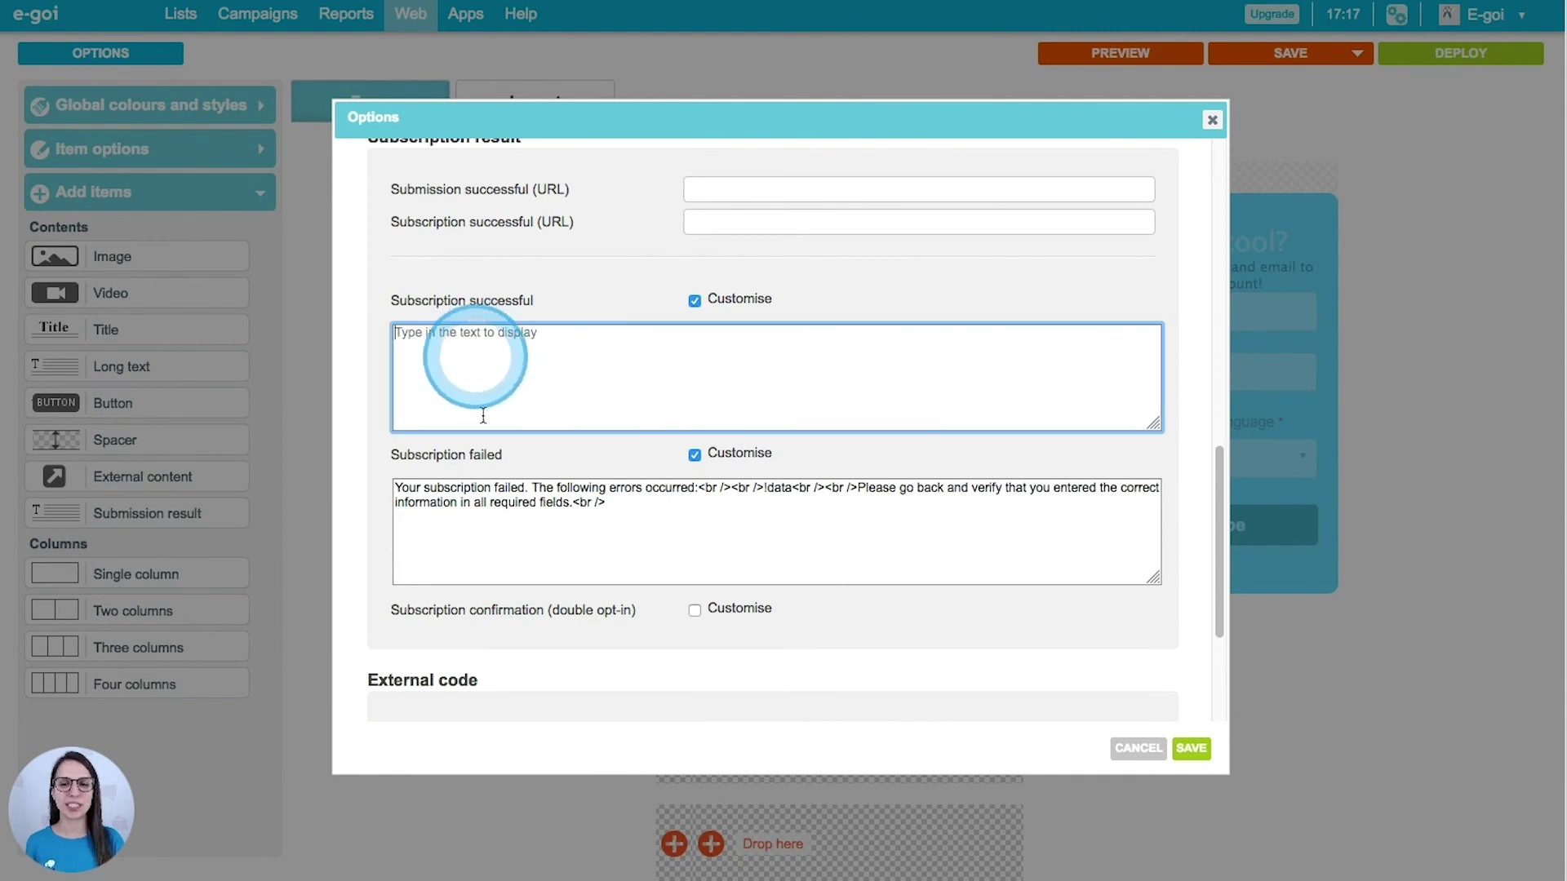
{"action": "left_click", "coordinate": [532, 529]}
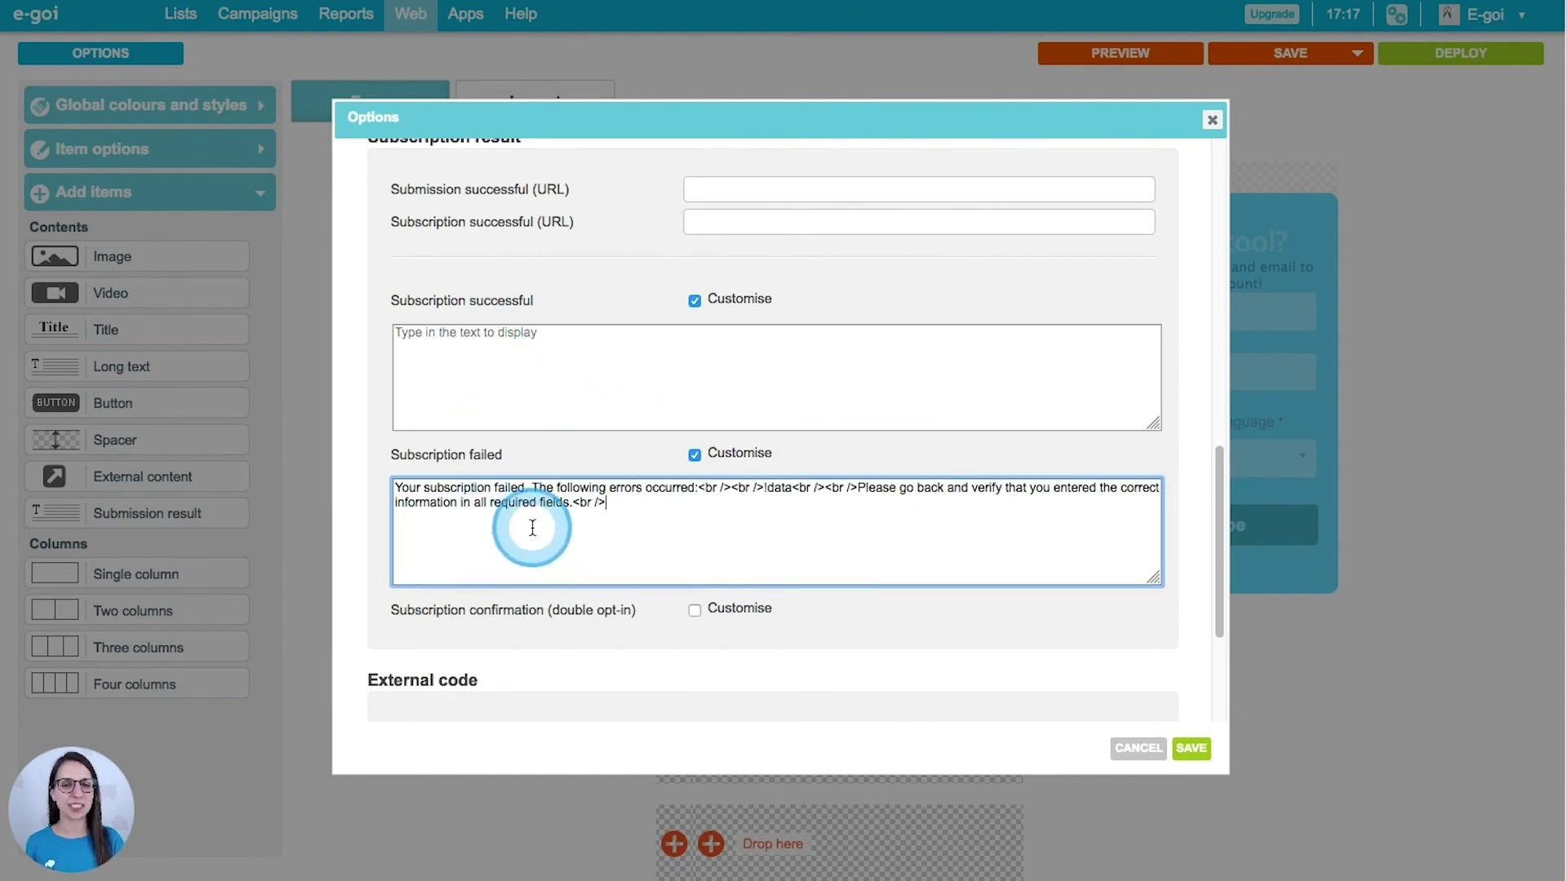
- Save the subscription result options, deploy the form, and begin adding another deployment
{"action": "left_click", "coordinate": [1193, 750]}
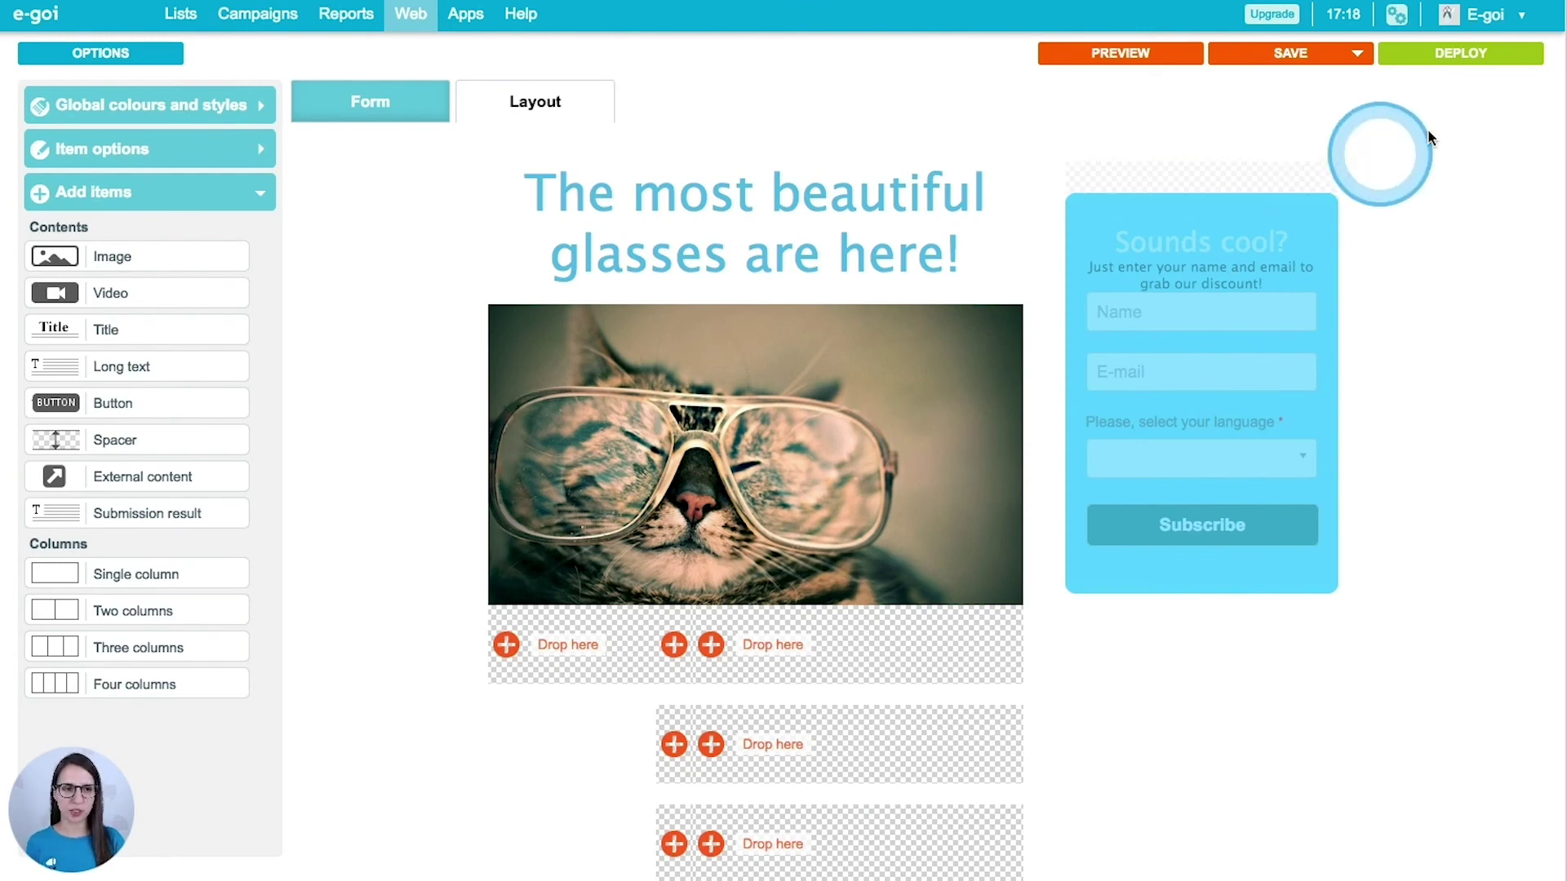
{"action": "left_click", "coordinate": [1474, 57]}
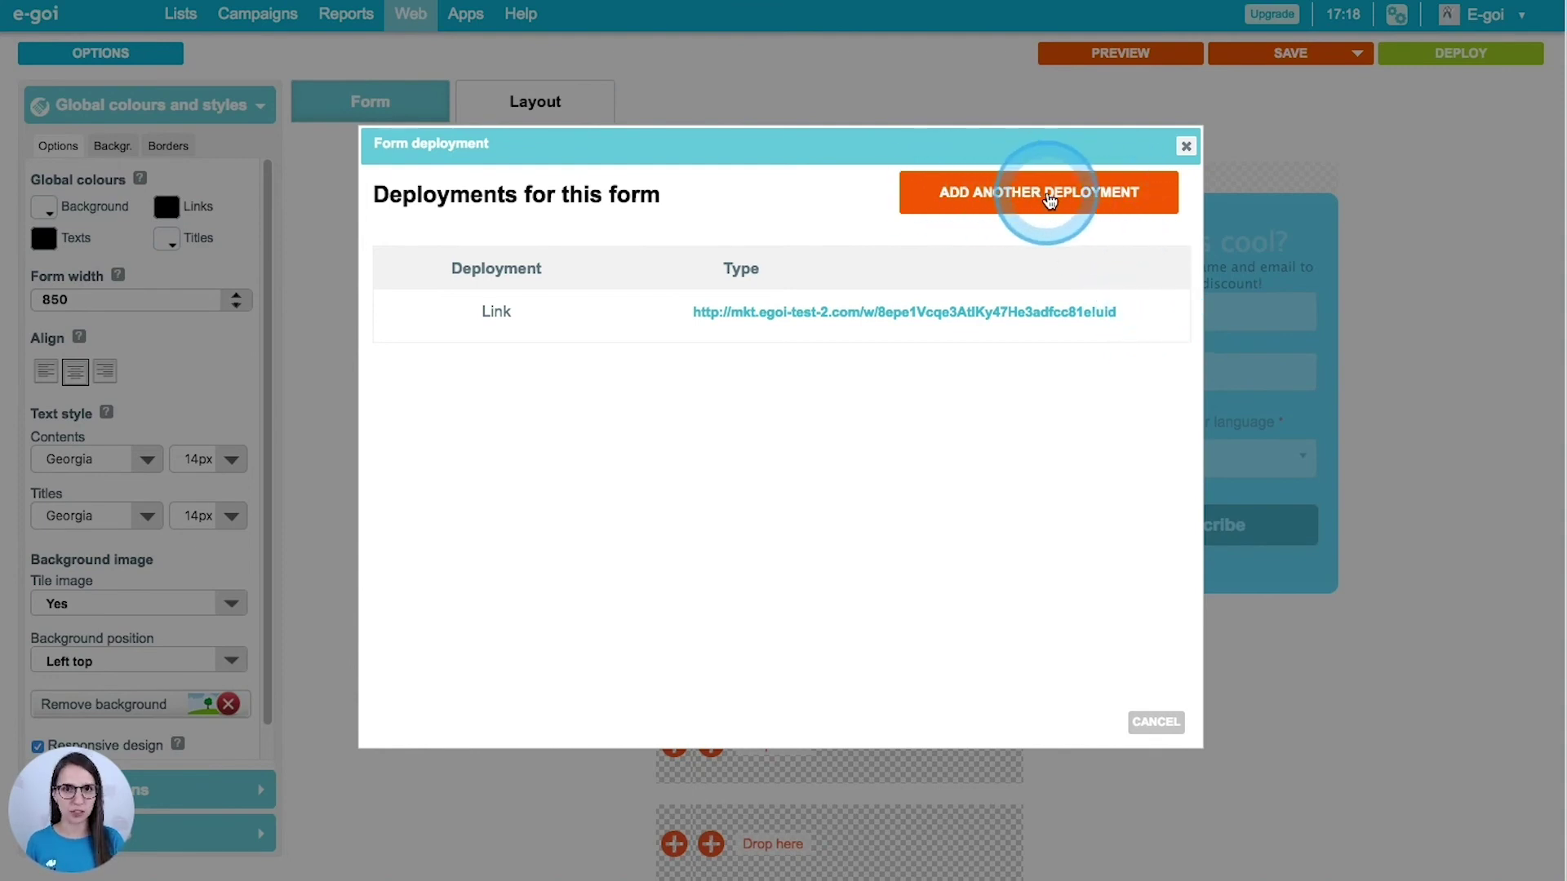
{"action": "left_click", "coordinate": [1050, 201]}
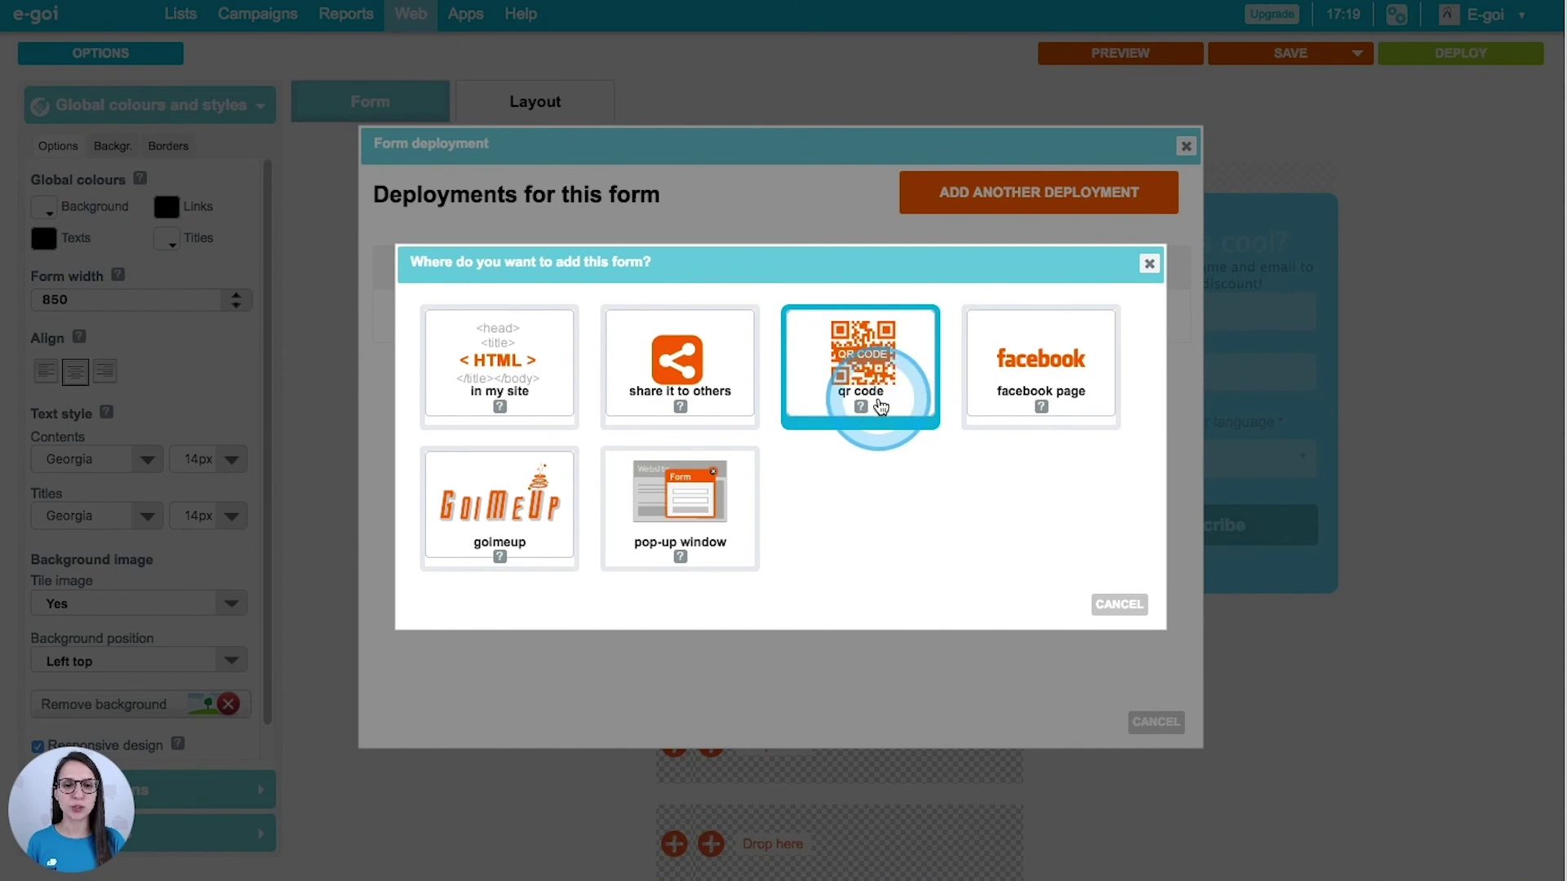
{"action": "mouse_move", "coordinate": [824, 404]}
{"action": "mouse_move", "coordinate": [682, 415]}
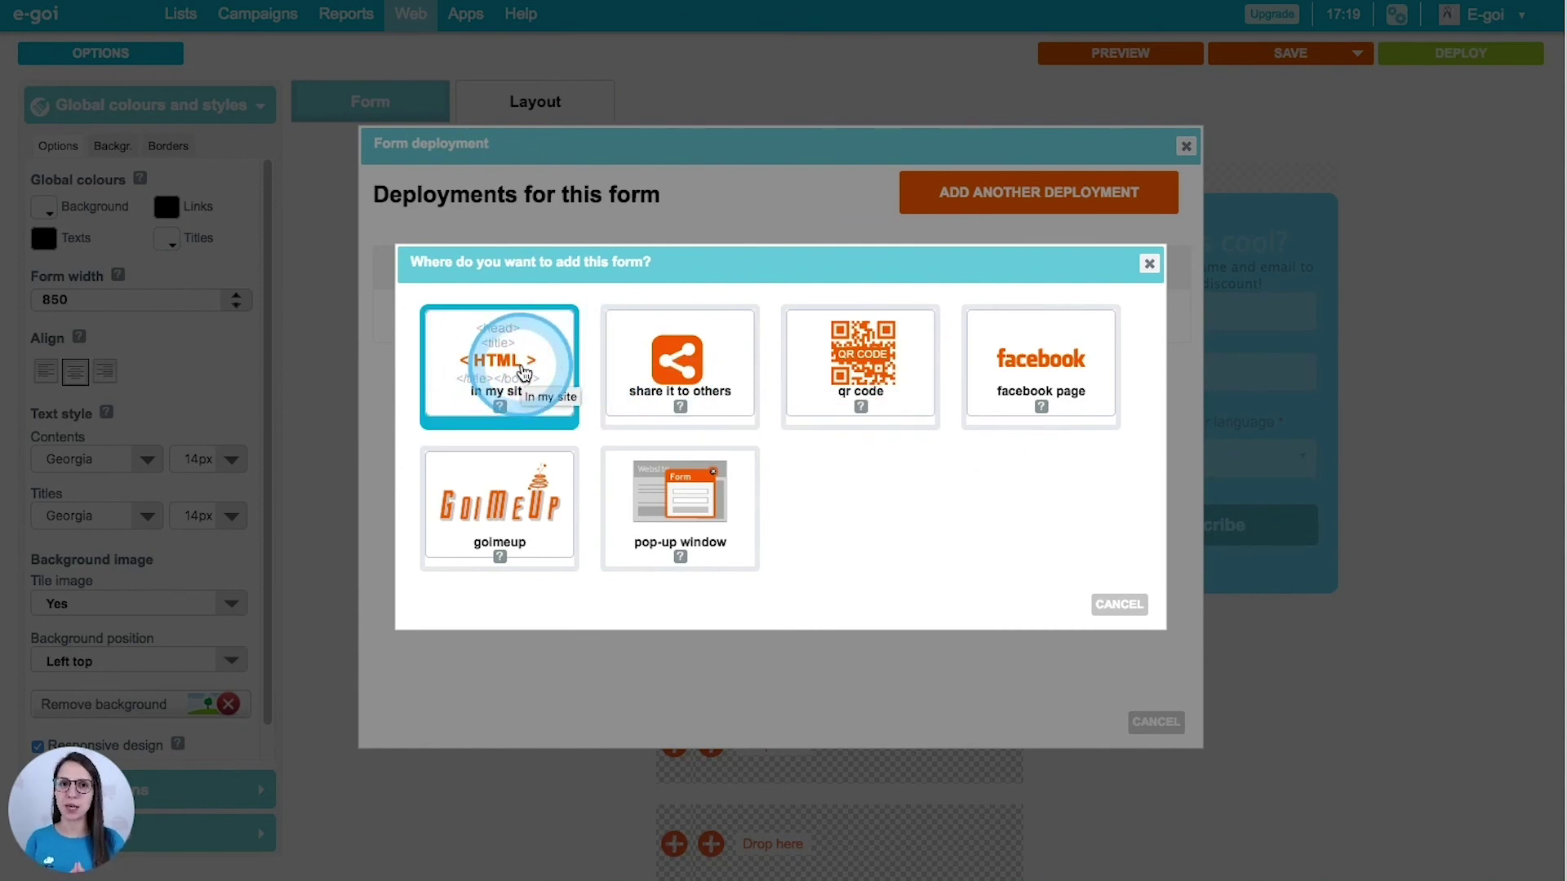
- Create an 'in my site' IFRAME deployment and select its iframe embed code
{"action": "left_click", "coordinate": [523, 373]}
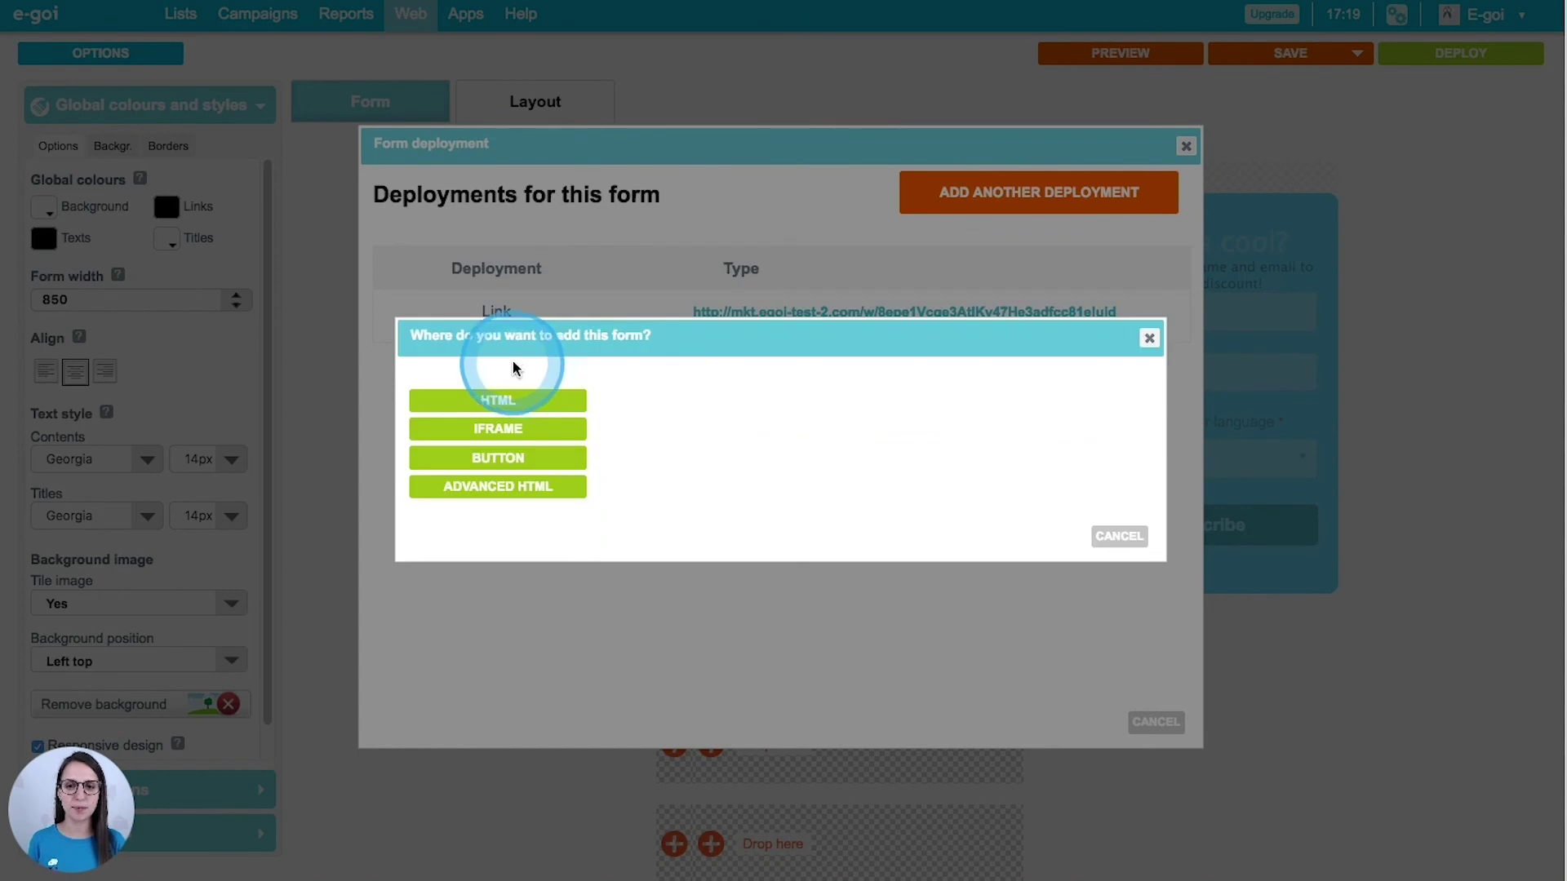
{"action": "left_click", "coordinate": [507, 438]}
{"action": "left_click", "coordinate": [511, 433]}
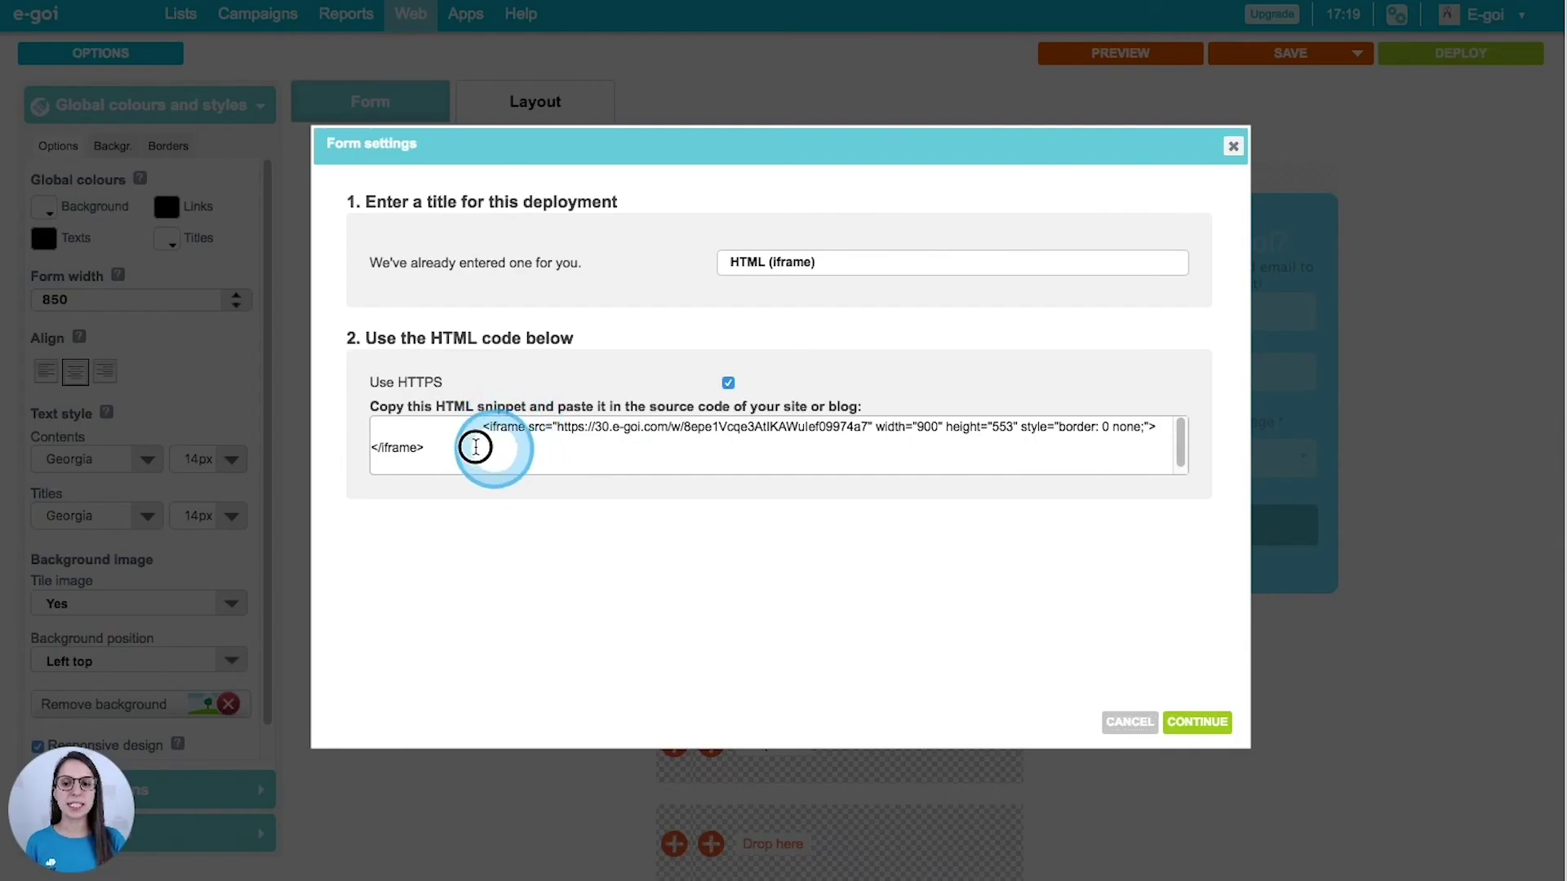
{"action": "left_click", "coordinate": [482, 441]}
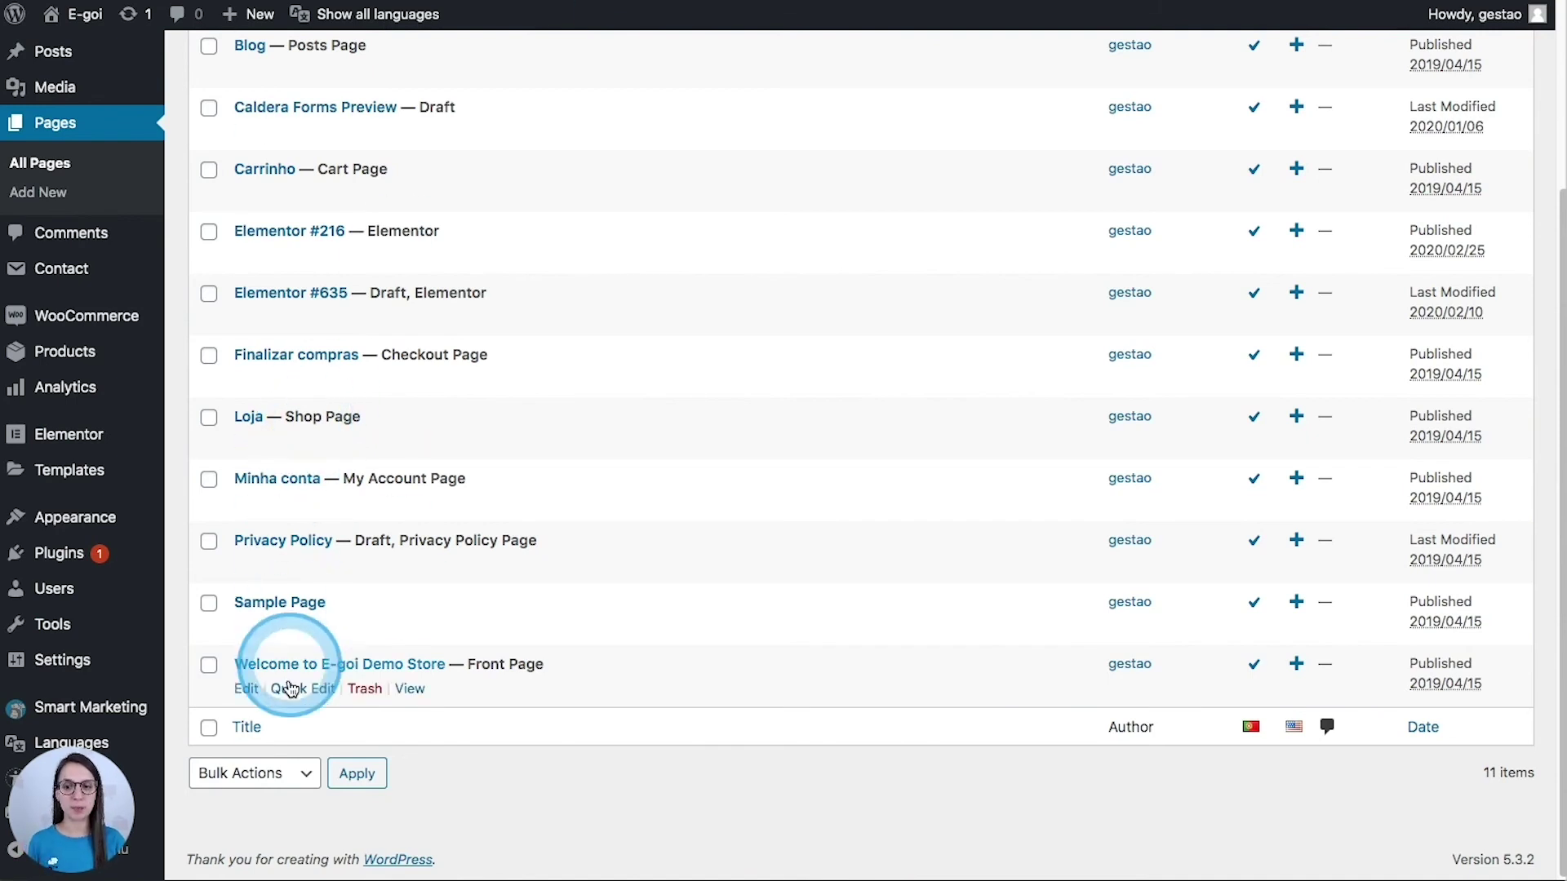
- Add a Custom HTML block to the Welcome to E-goi Demo Store page
{"action": "left_click", "coordinate": [245, 690]}
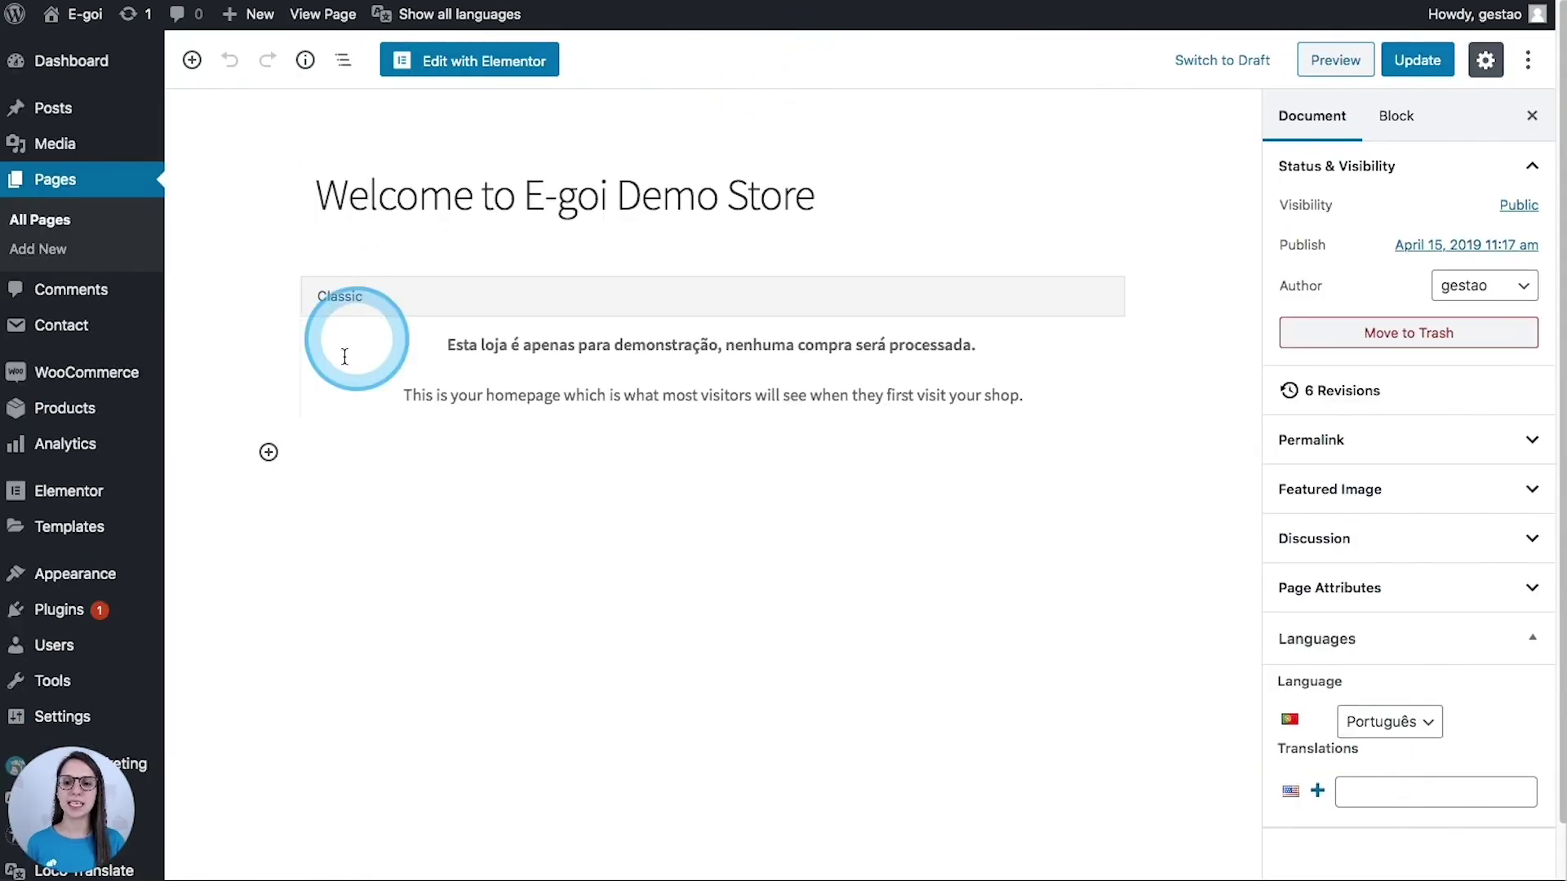
{"action": "left_click", "coordinate": [268, 452]}
{"action": "mouse_move", "coordinate": [454, 15]}
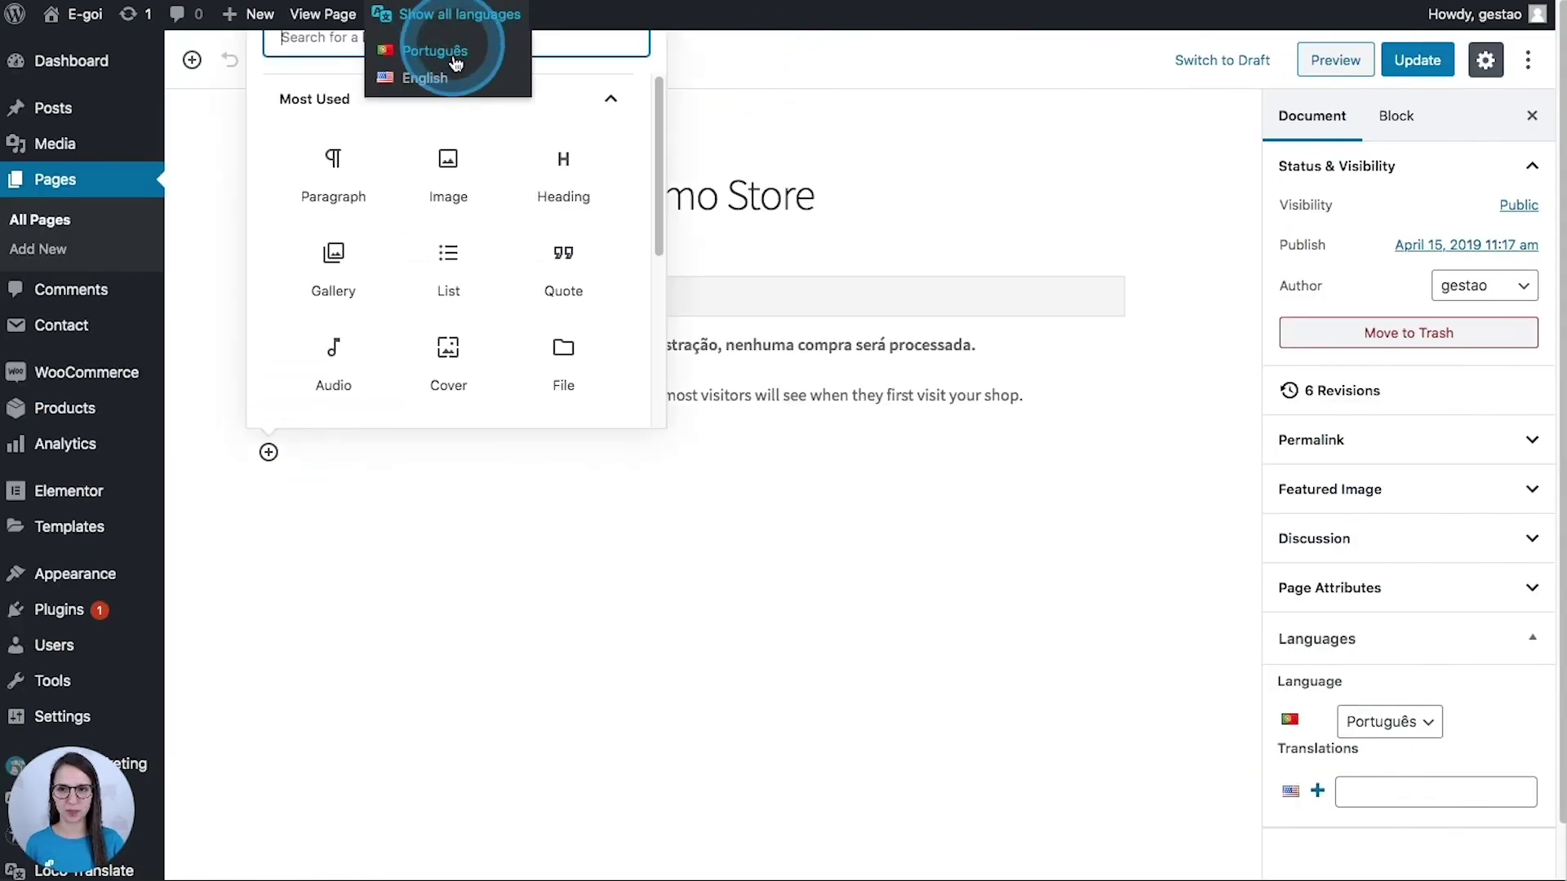
{"action": "type", "text": "html"}
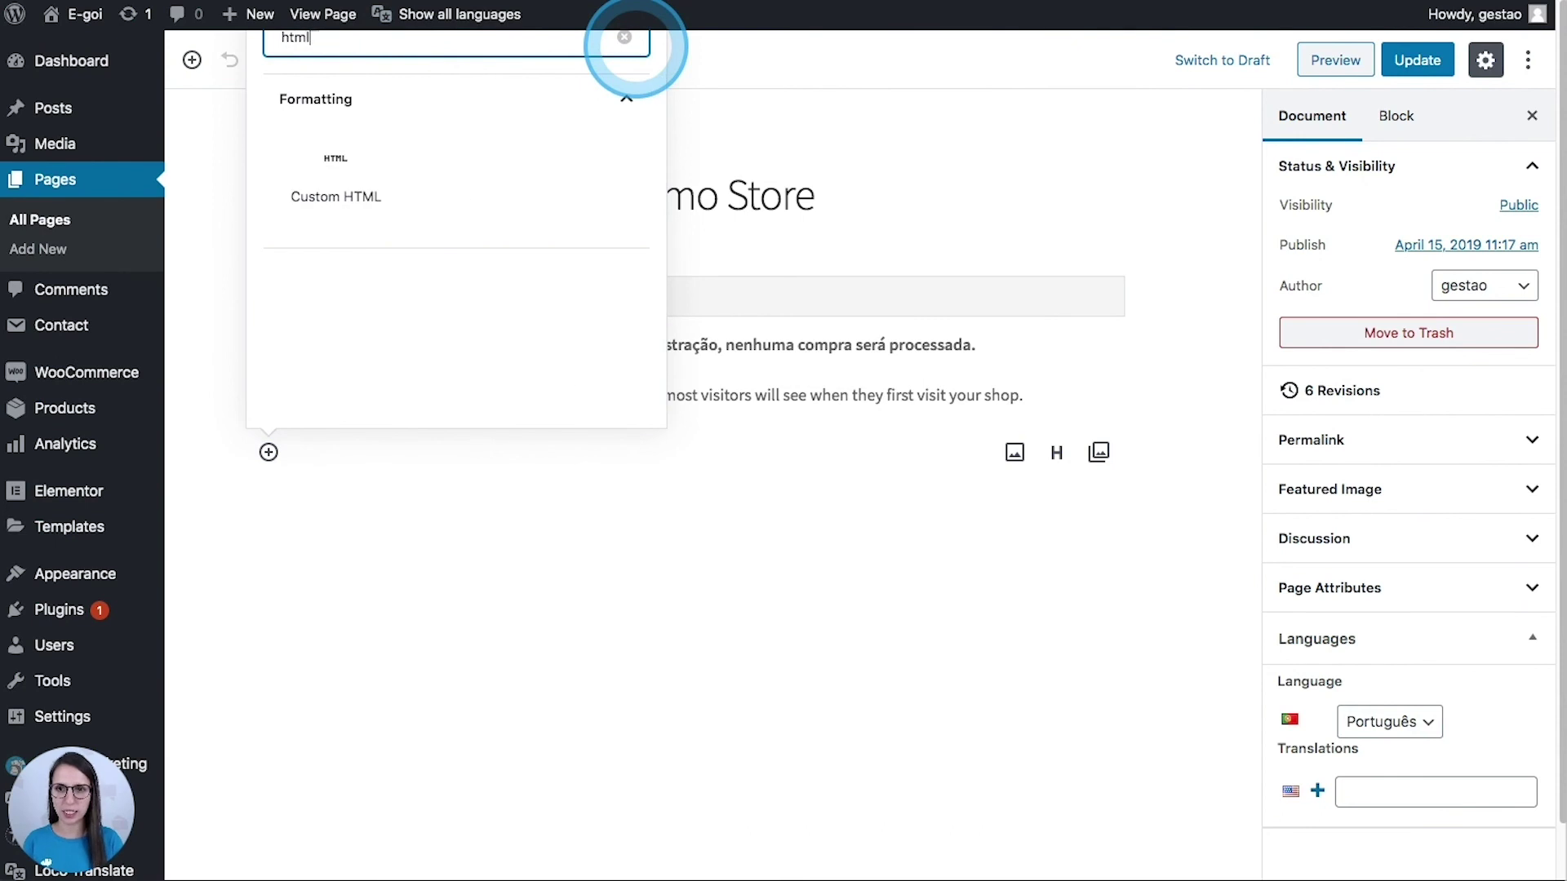
{"action": "left_click", "coordinate": [333, 176]}
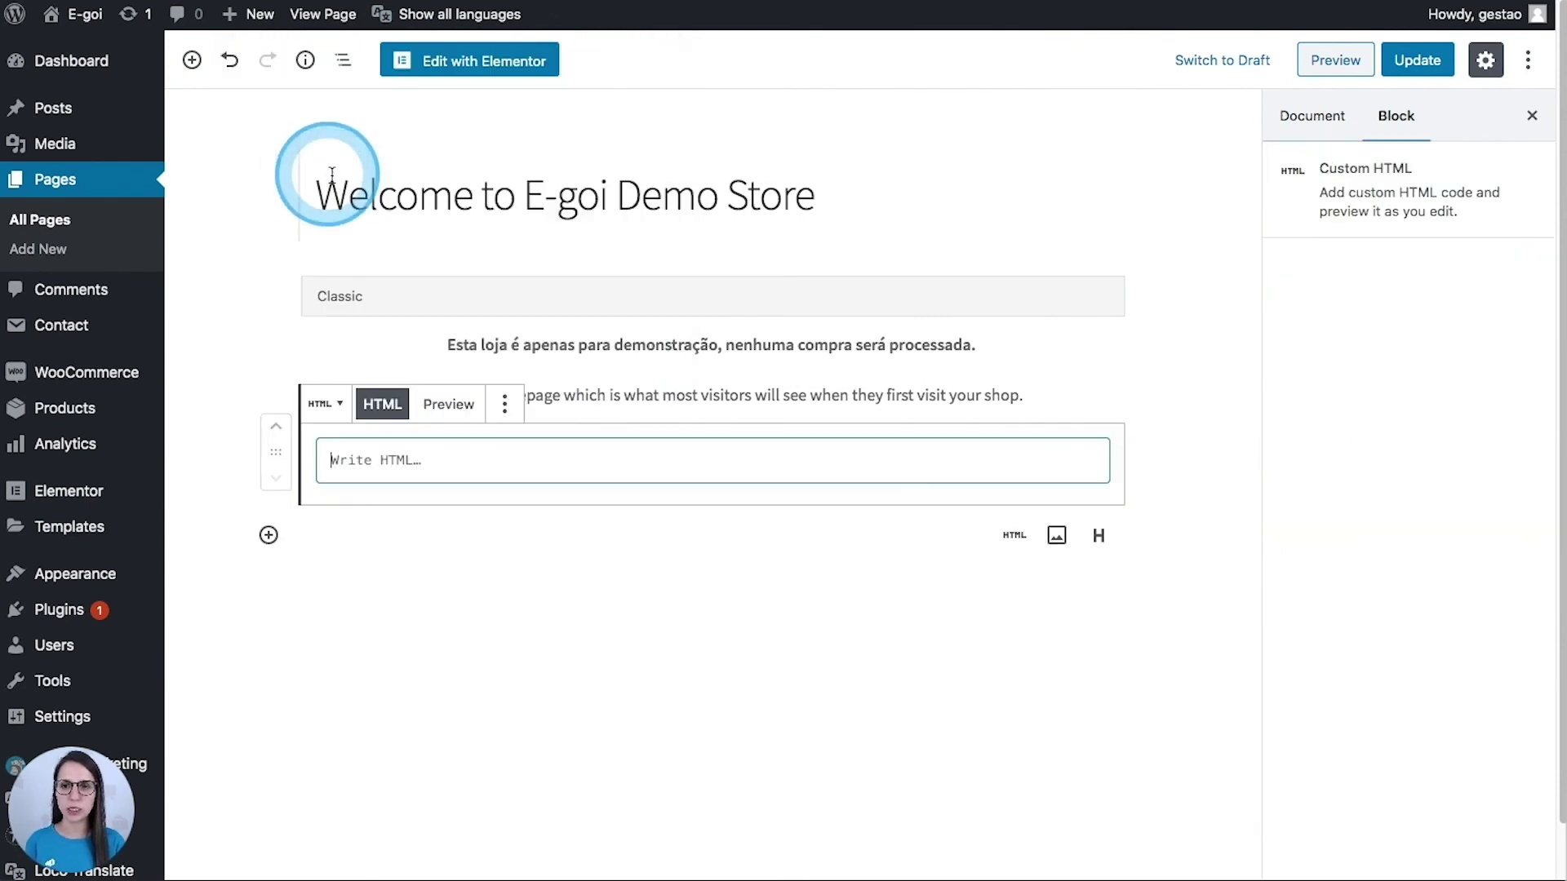
- Paste the E-goi iframe code into the block, update the page and preview it
{"action": "left_click", "coordinate": [454, 453]}
{"action": "left_click", "coordinate": [338, 417]}
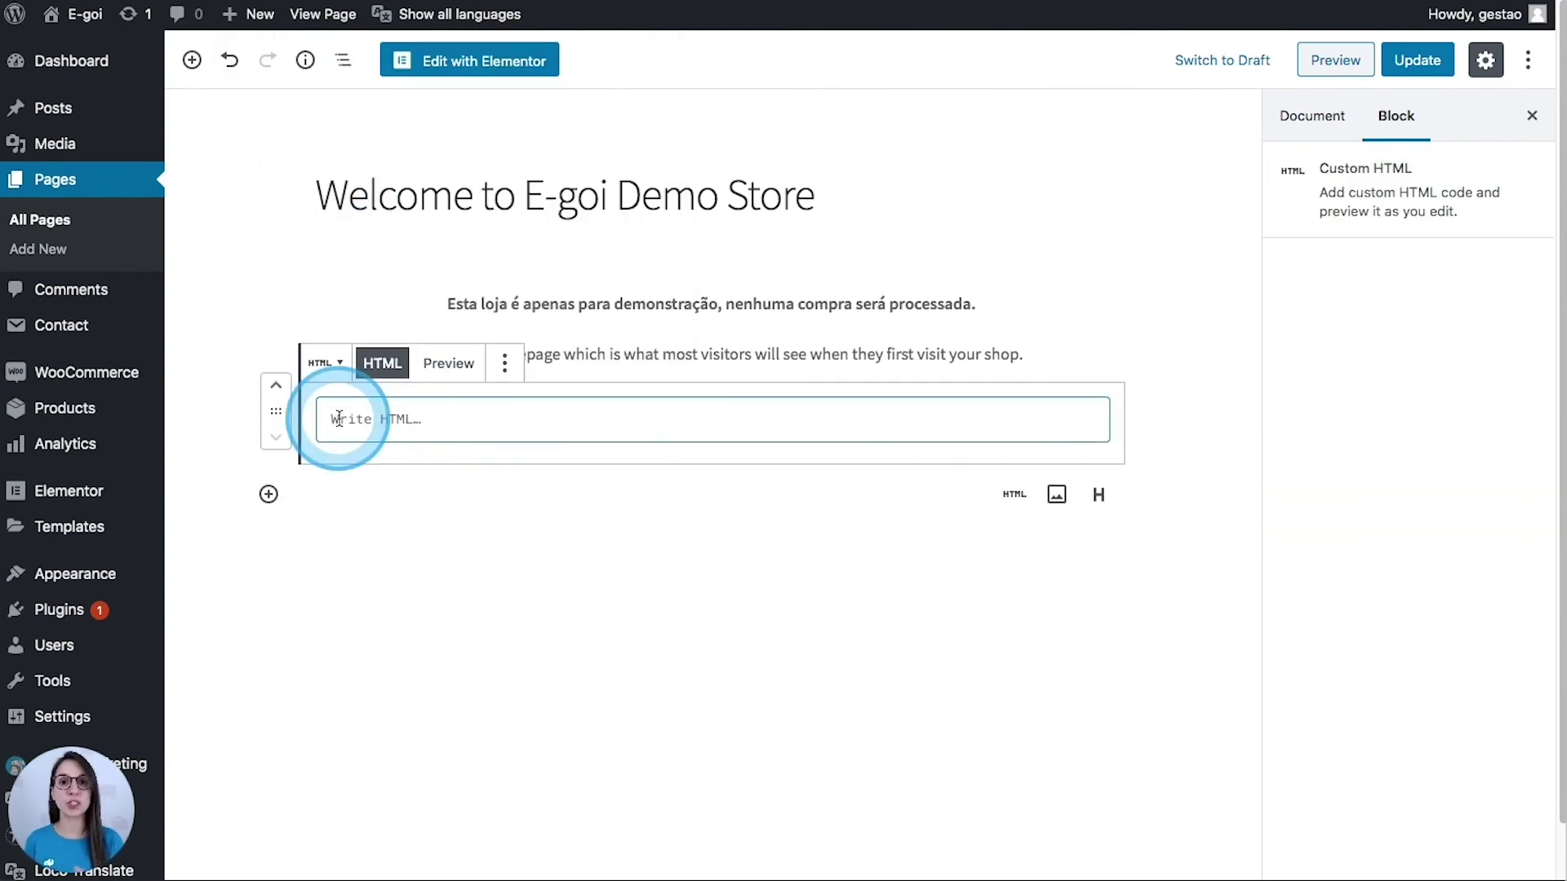
{"action": "type", "text": "<iframe src=\"https://30.e-goi.com/w/8epe1Vcqe3AtIKAWuIef09974a7\" width=\"900\" height=\"1000\" style=\"border: 0 none;\"></iframe>"}
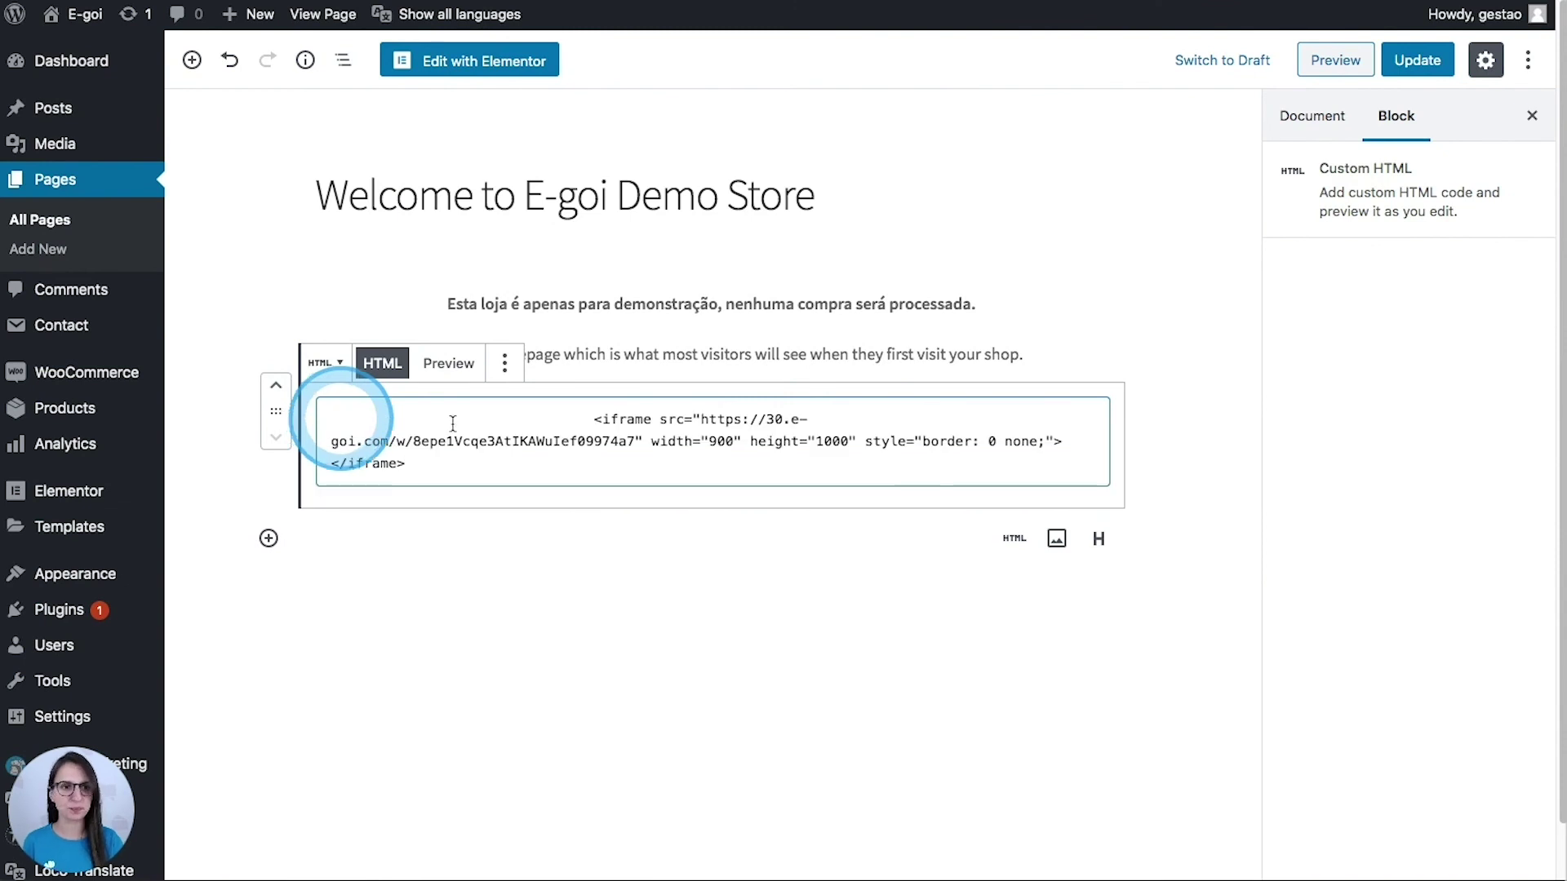
{"action": "left_click", "coordinate": [1420, 62]}
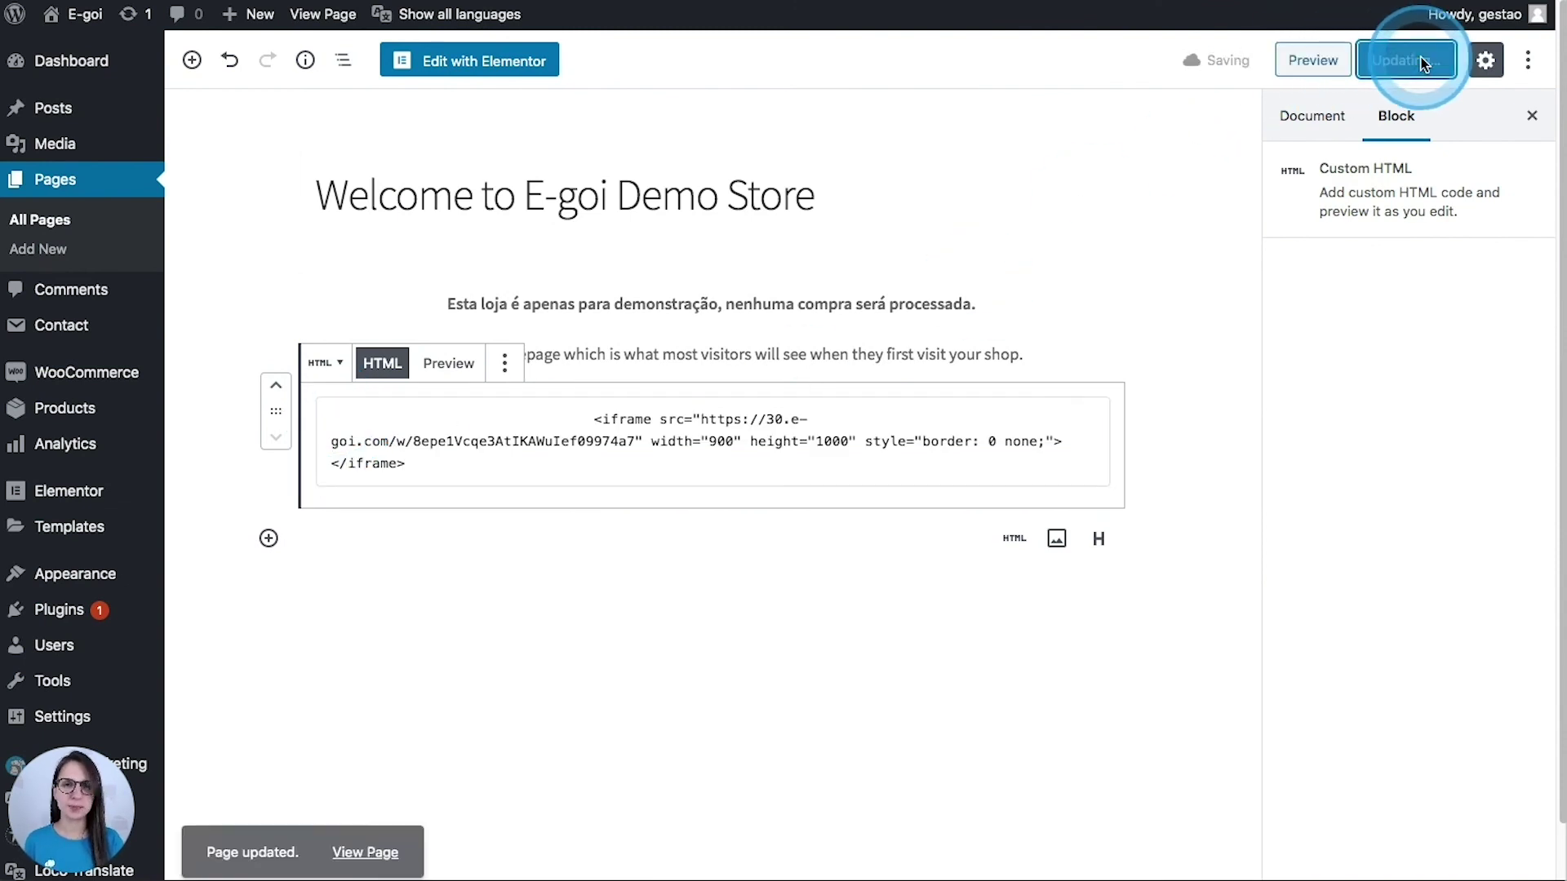
{"action": "left_click", "coordinate": [1341, 62]}
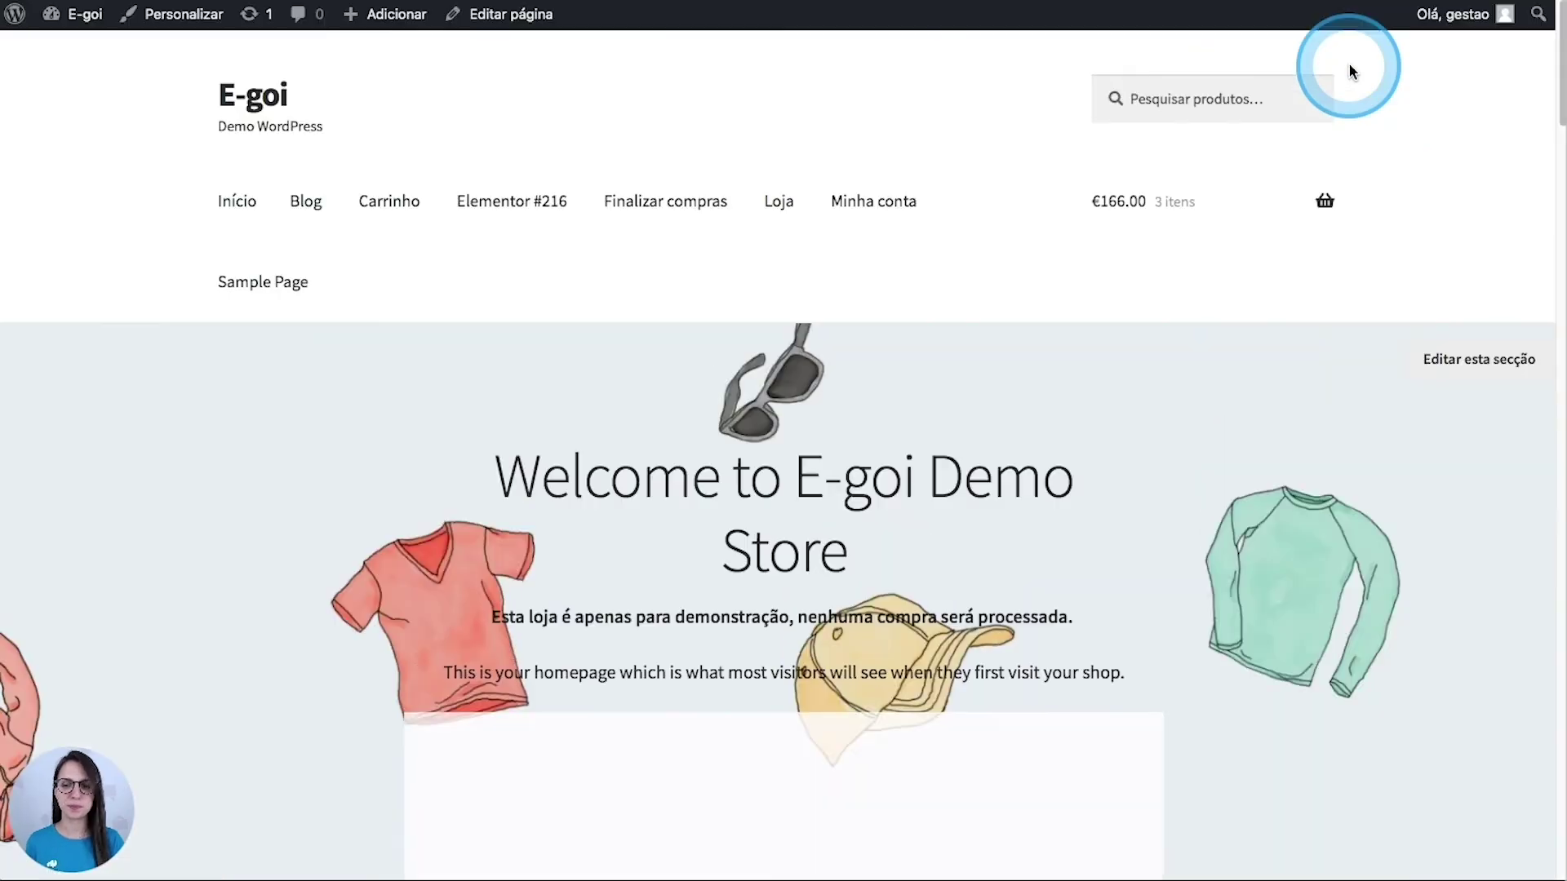
- Scroll through the page preview to check the embedded glasses sign-up form
{"action": "scroll", "coordinate": [1350, 747], "scroll_direction": "down", "scroll_amount": 5}
{"action": "scroll", "coordinate": [1347, 734], "scroll_direction": "down", "scroll_amount": 3}
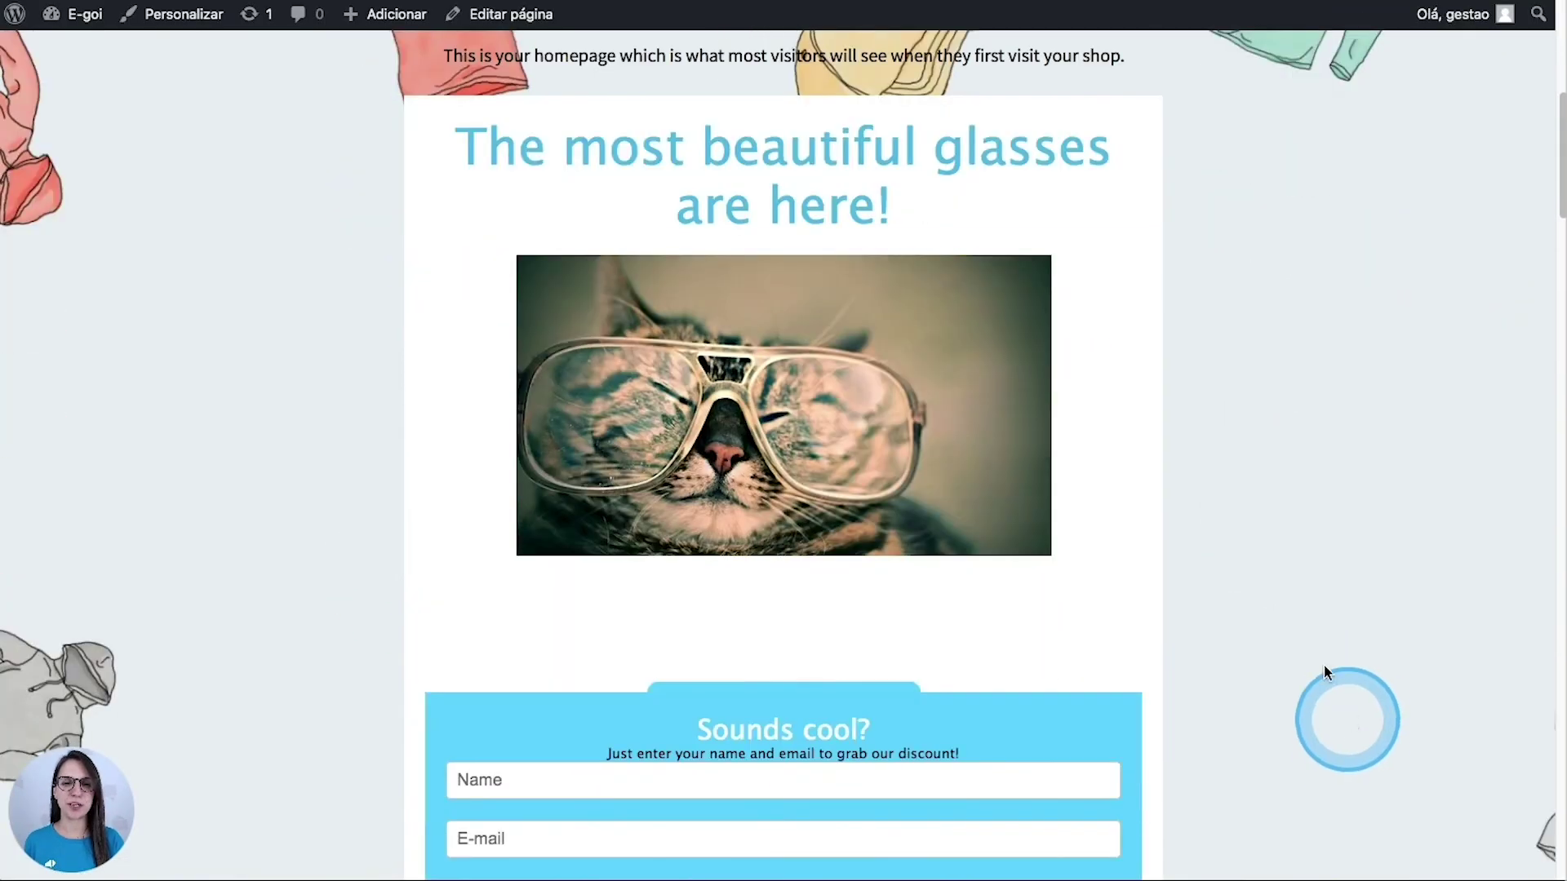
{"action": "scroll", "coordinate": [572, 571], "scroll_direction": "down", "scroll_amount": 7}
{"action": "scroll", "coordinate": [817, 489], "scroll_direction": "up", "scroll_amount": 4}
{"action": "scroll", "coordinate": [940, 370], "scroll_direction": "up", "scroll_amount": 4}
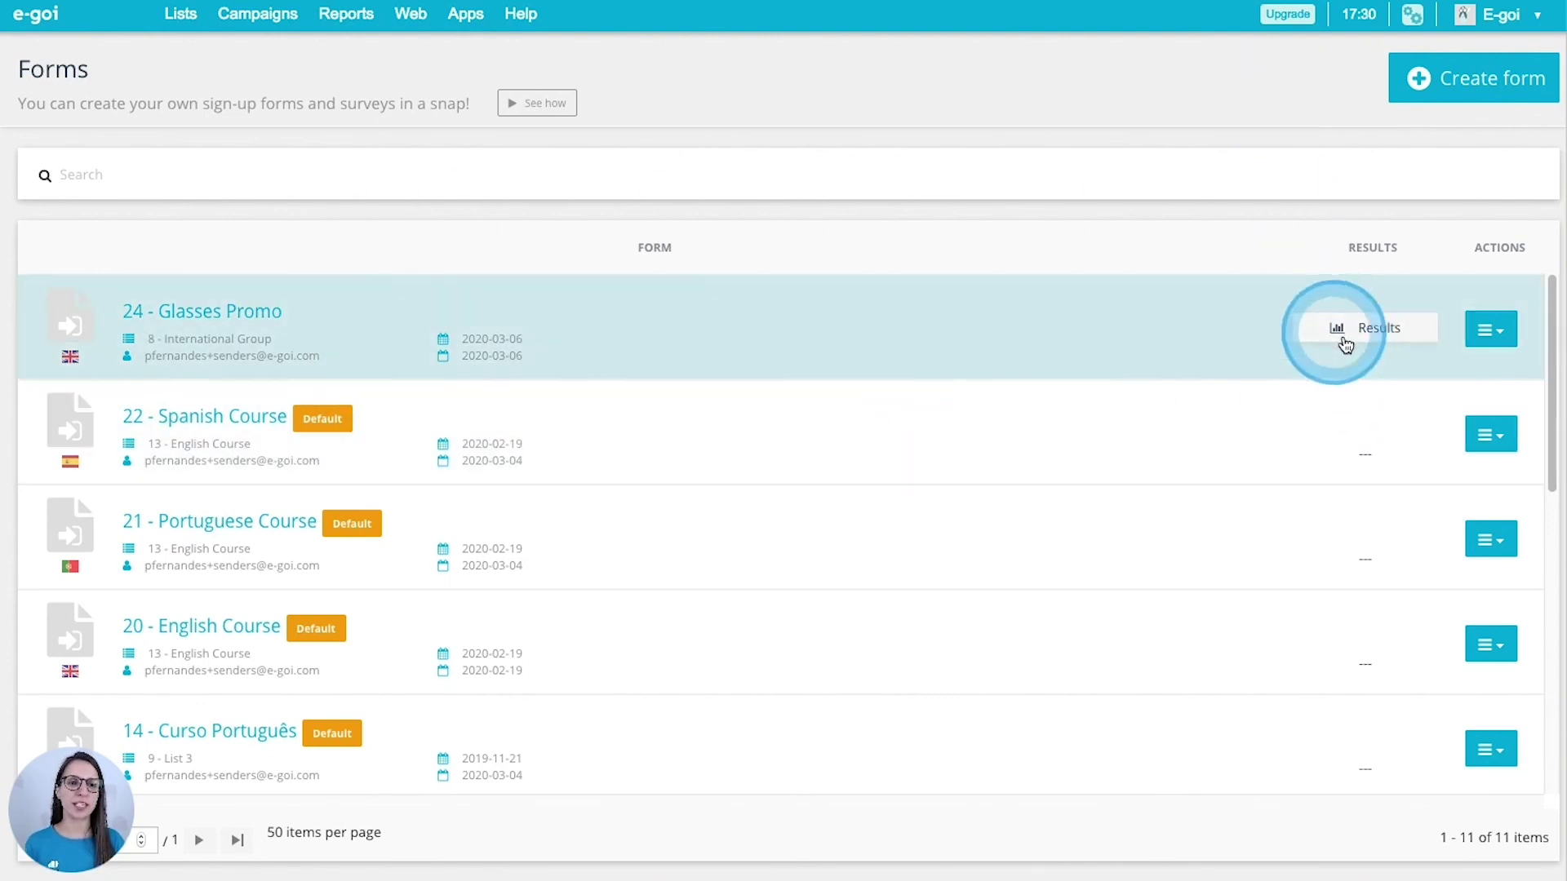
- Open the 24 - Glasses Promo results report and scroll through its metrics and answers
{"action": "left_click", "coordinate": [1375, 334]}
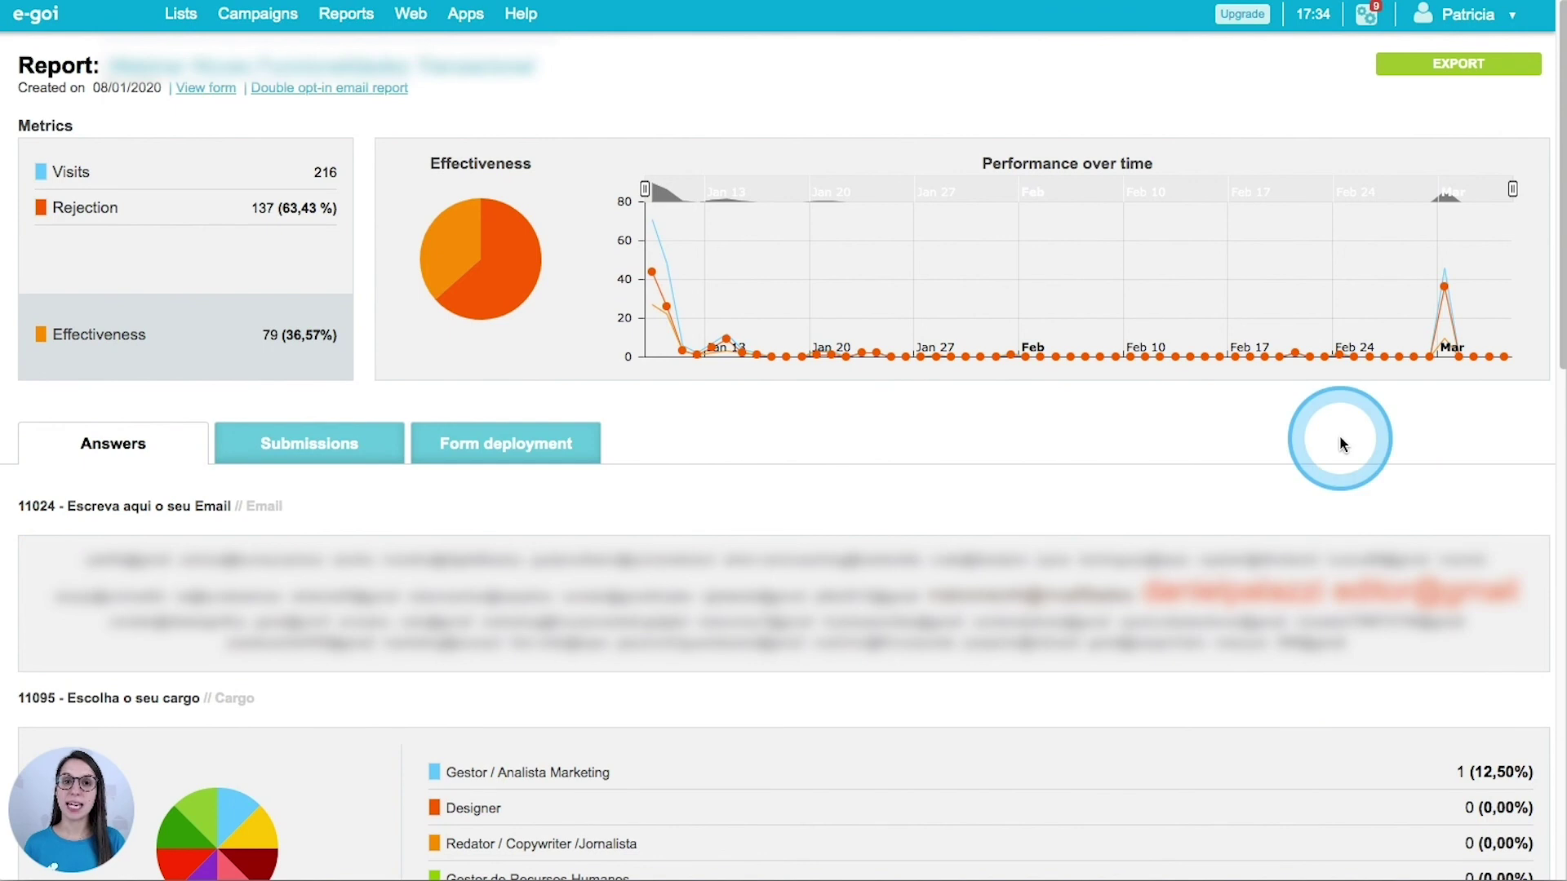
{"action": "scroll", "coordinate": [1532, 724], "scroll_direction": "down", "scroll_amount": 2}
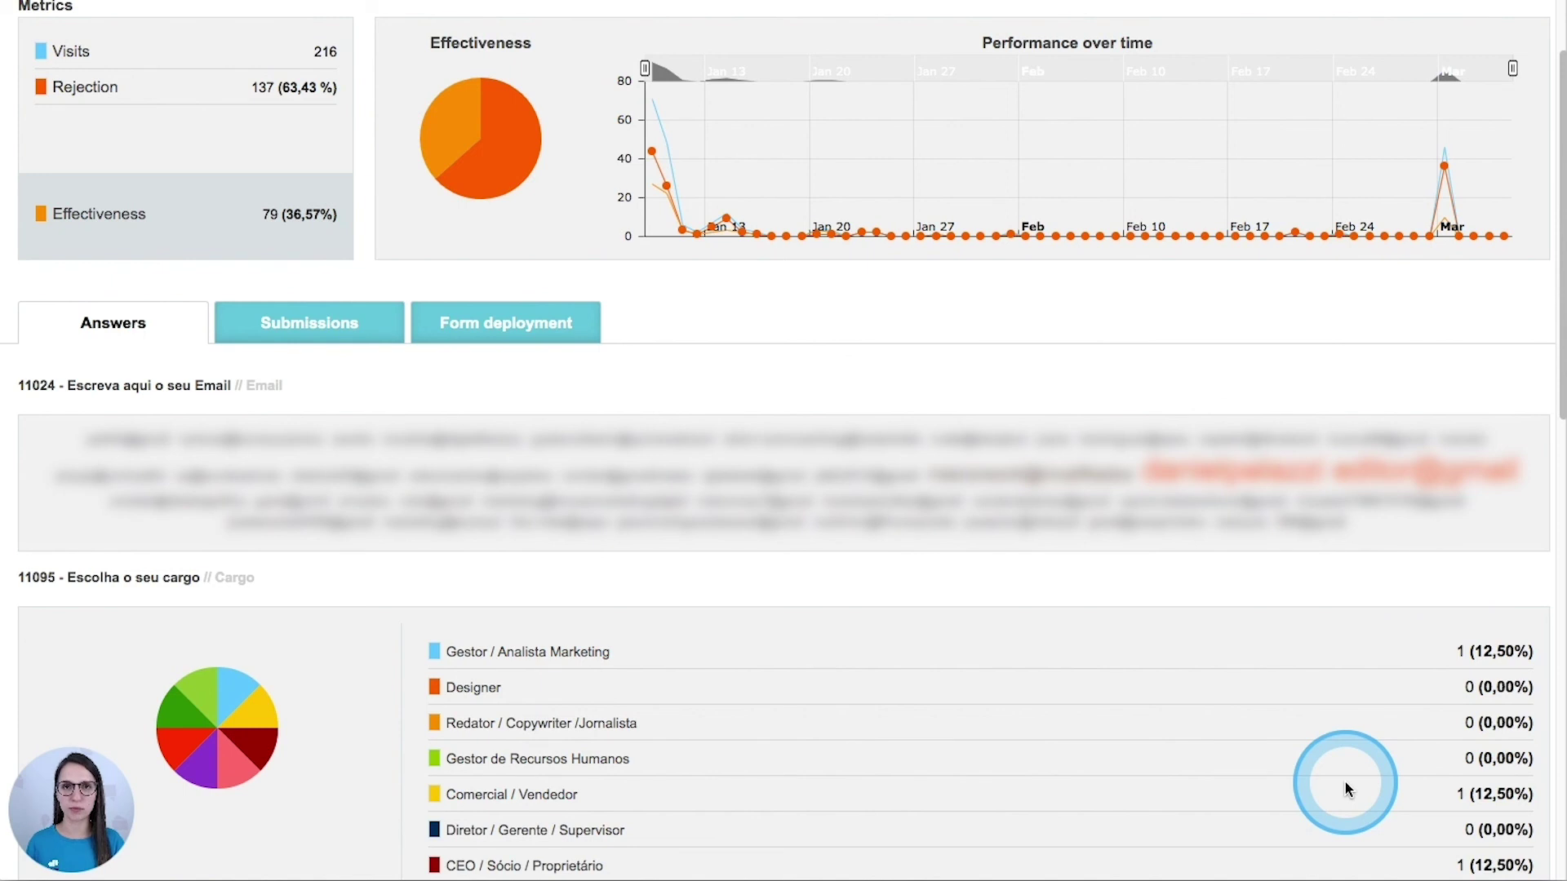
{"action": "scroll", "coordinate": [1322, 775], "scroll_direction": "up", "scroll_amount": 2}
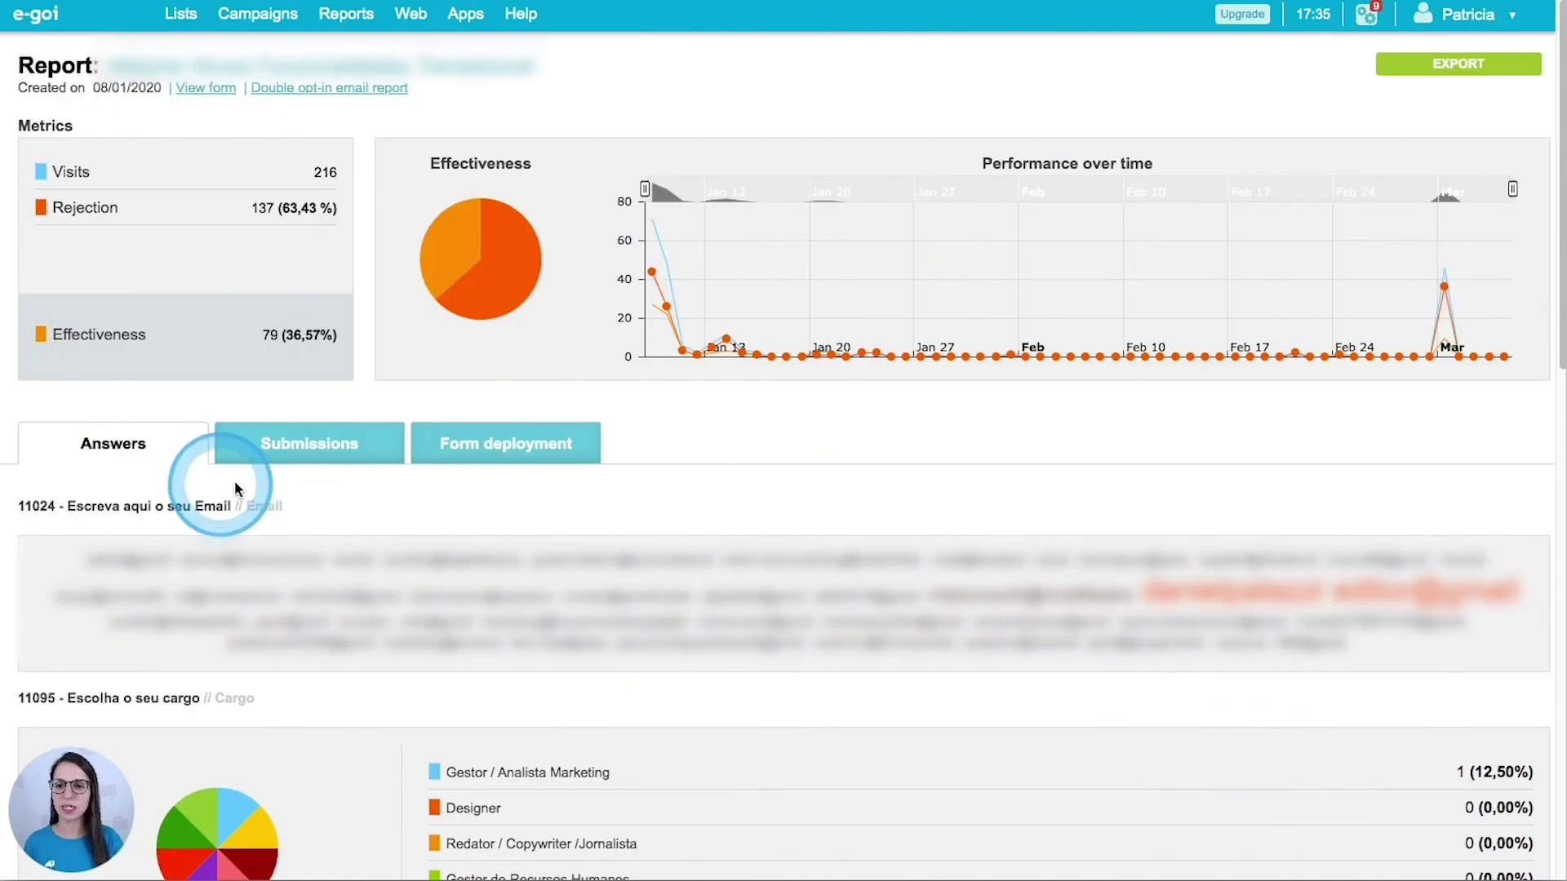
- View the report's Submissions, then its per-deployment breakdown of visits and effectiveness
{"action": "left_click", "coordinate": [335, 451]}
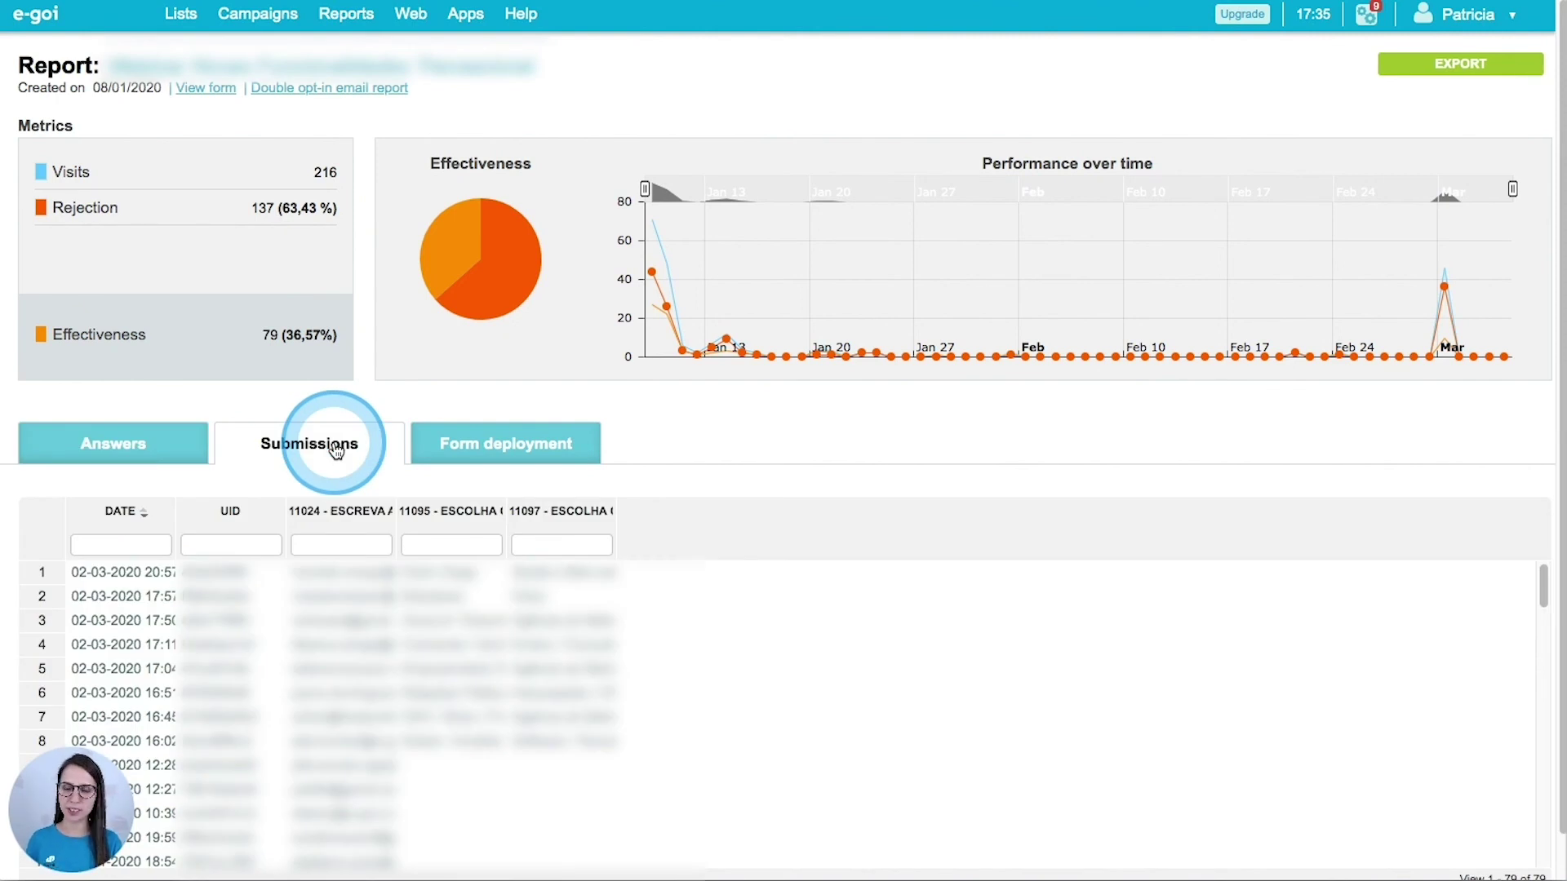
{"action": "left_click", "coordinate": [541, 451]}
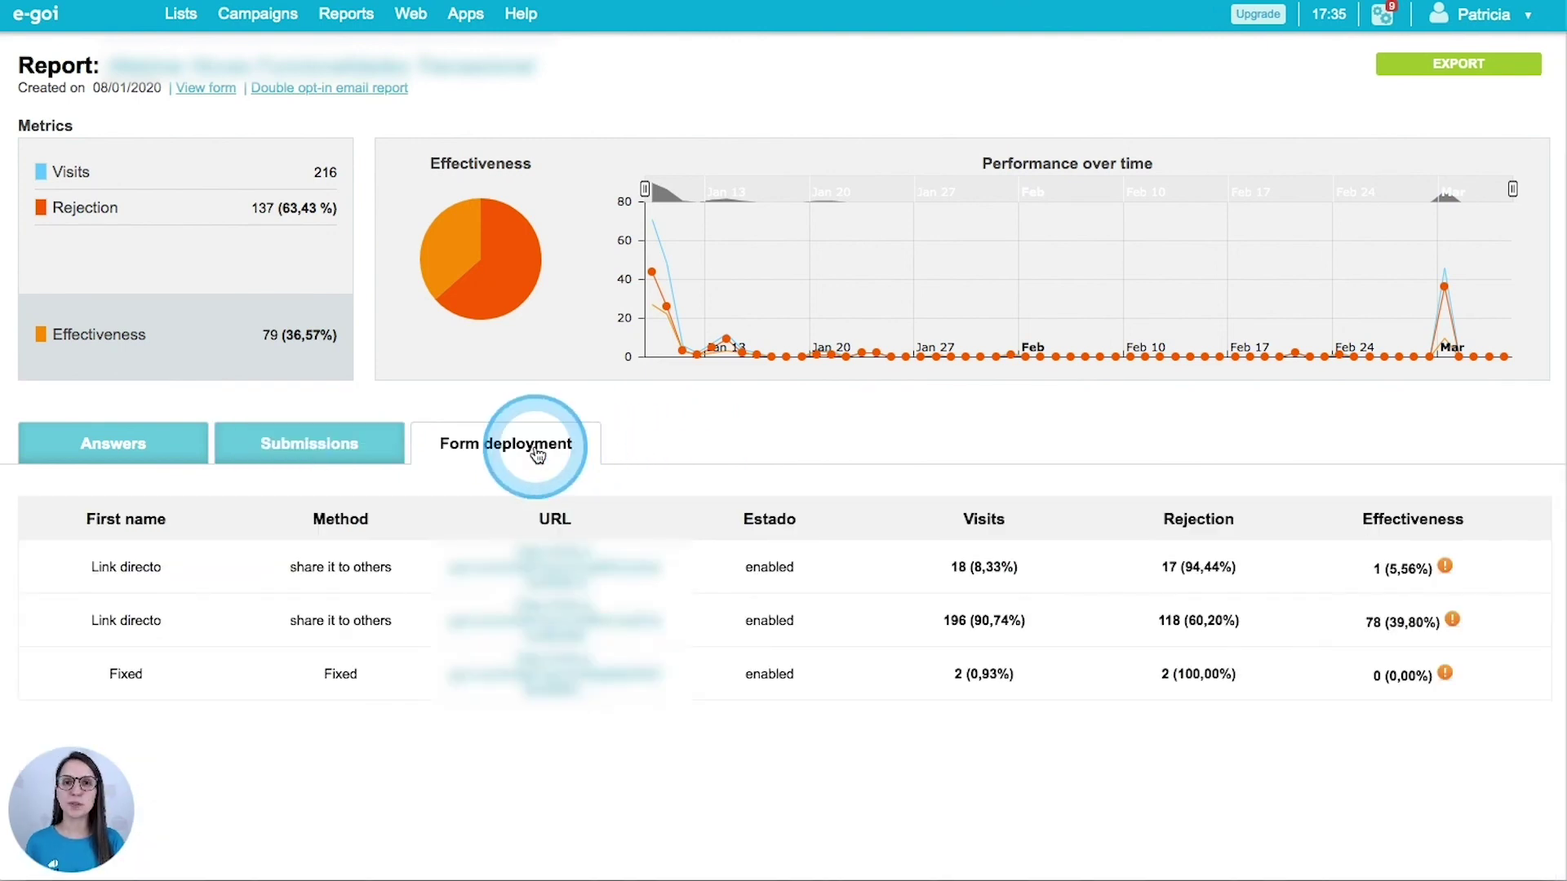